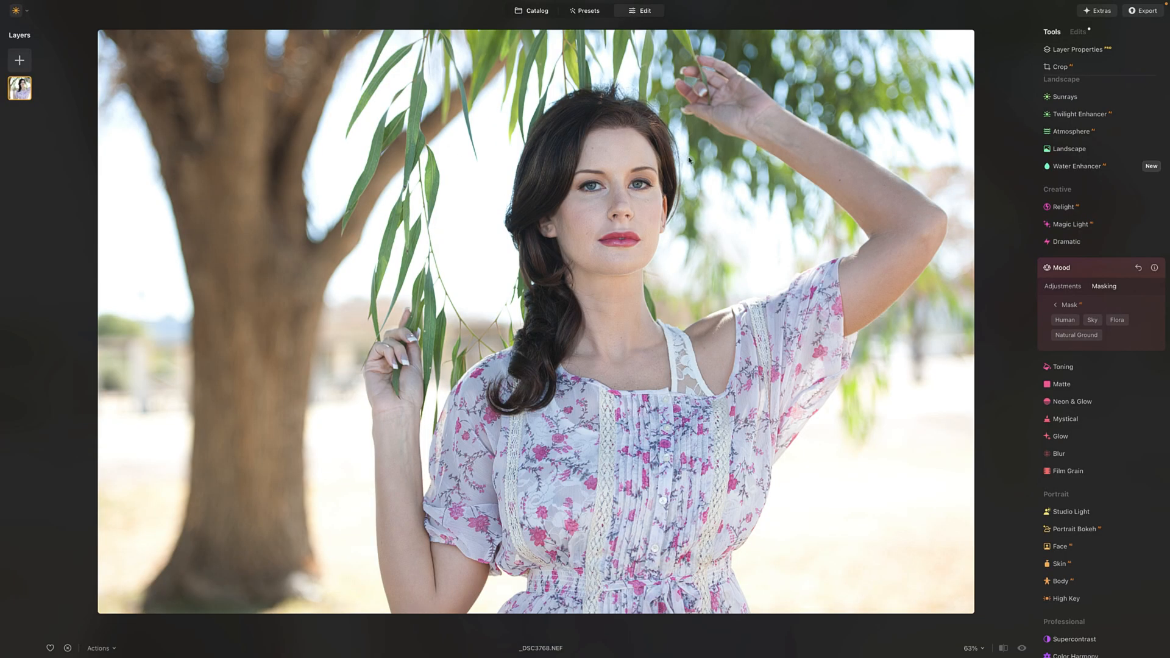
# Apply the Cozy Den preset from the suggested Influencer collection to the portrait and show the list of edits it uses
pyautogui.click(582, 12)
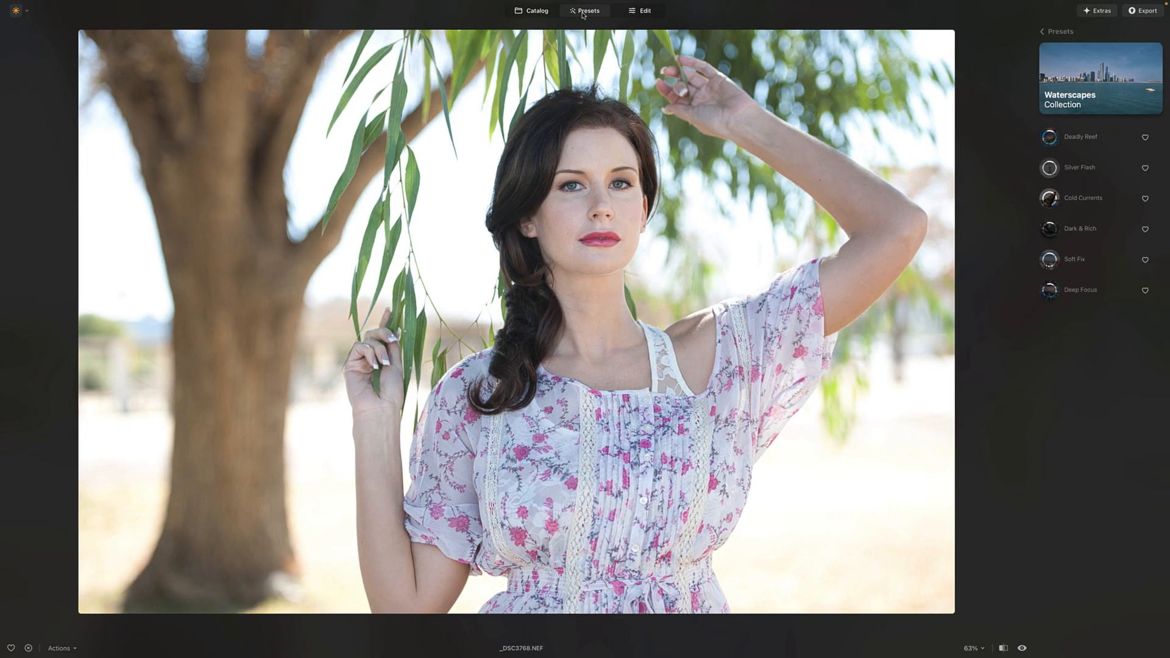
pyautogui.click(1052, 35)
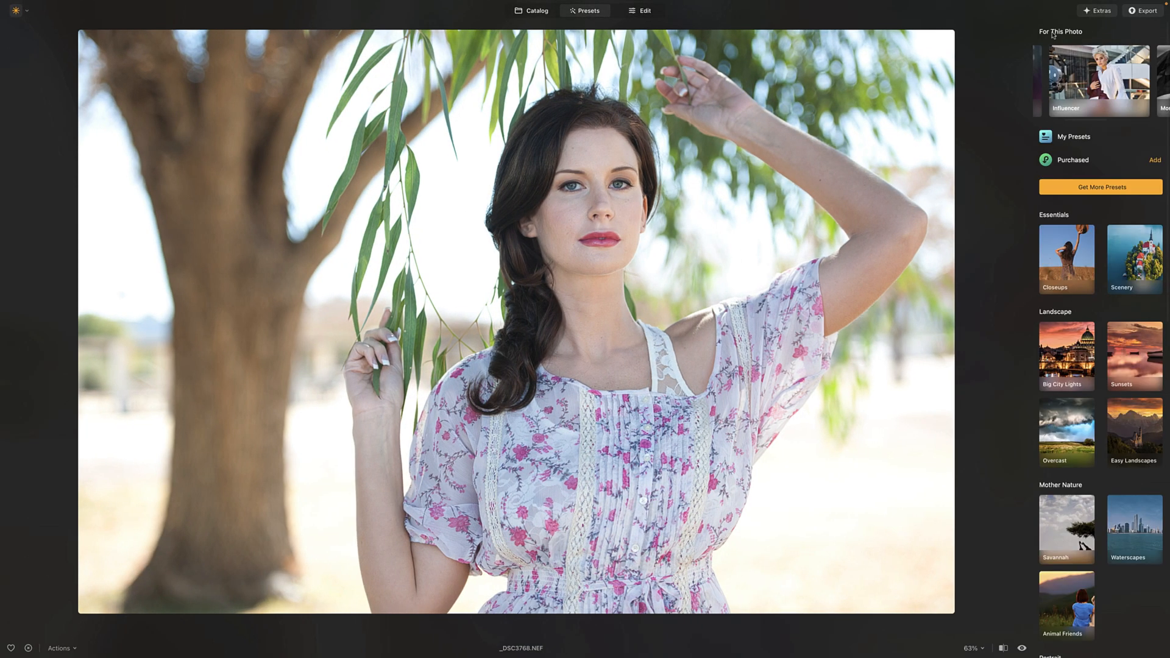
pyautogui.click(1090, 78)
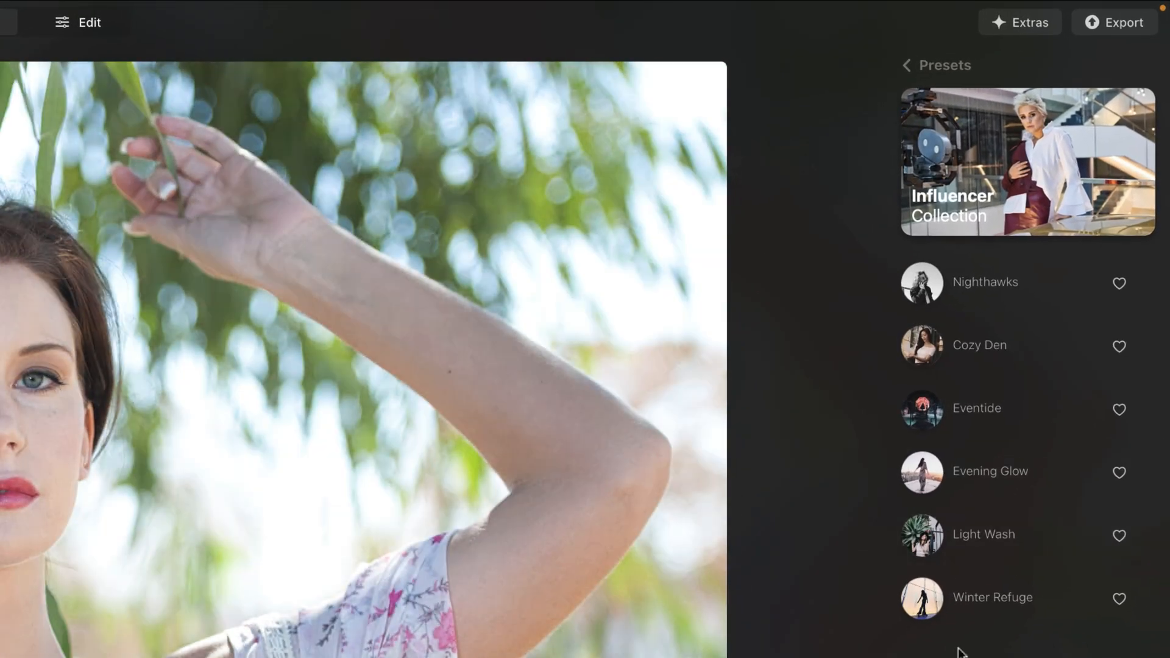
pyautogui.click(999, 343)
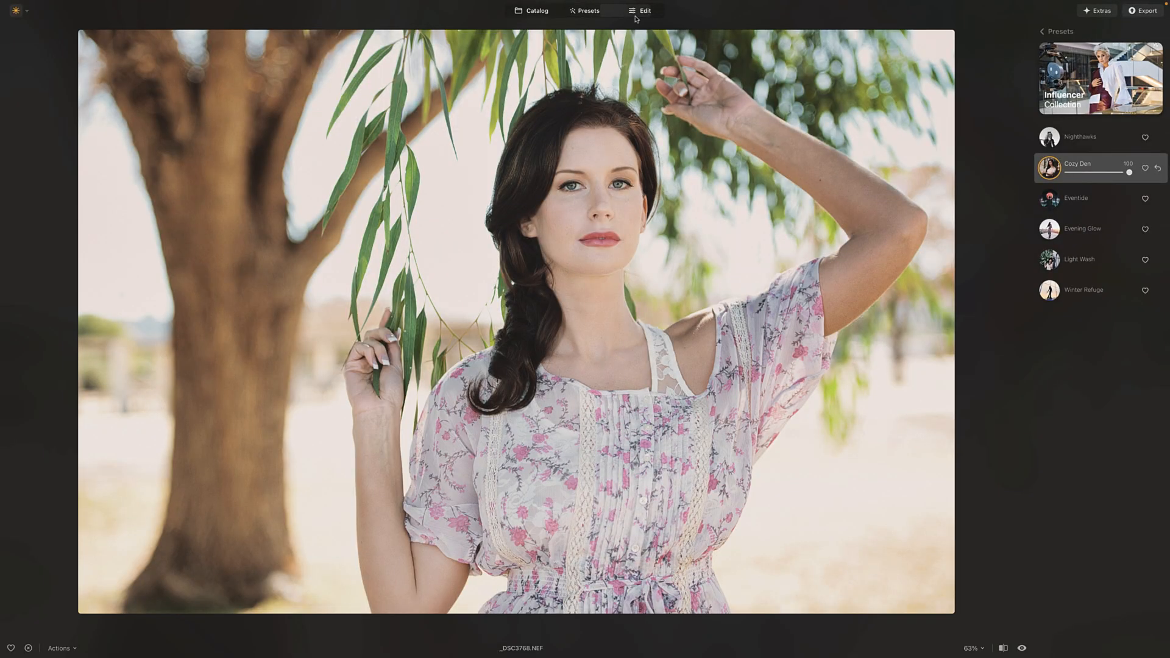
pyautogui.click(636, 18)
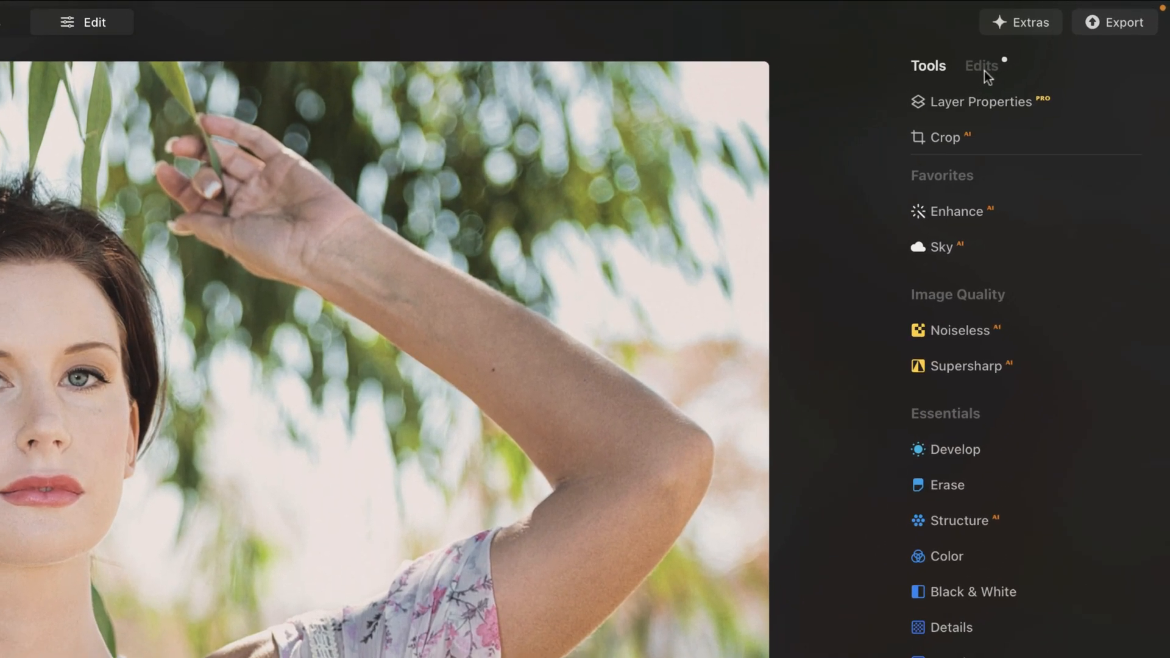
pyautogui.click(1077, 33)
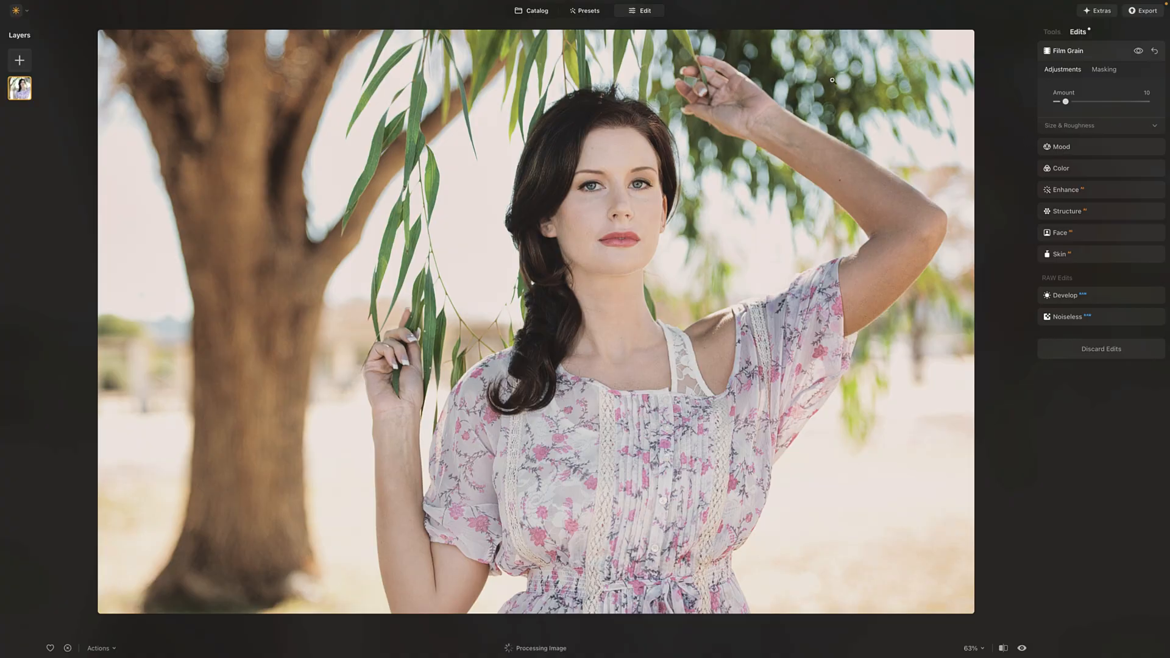
# Open the mountain lake photo from the Demo Images album and bring up its suggested Waterscapes preset collection
pyautogui.click(534, 12)
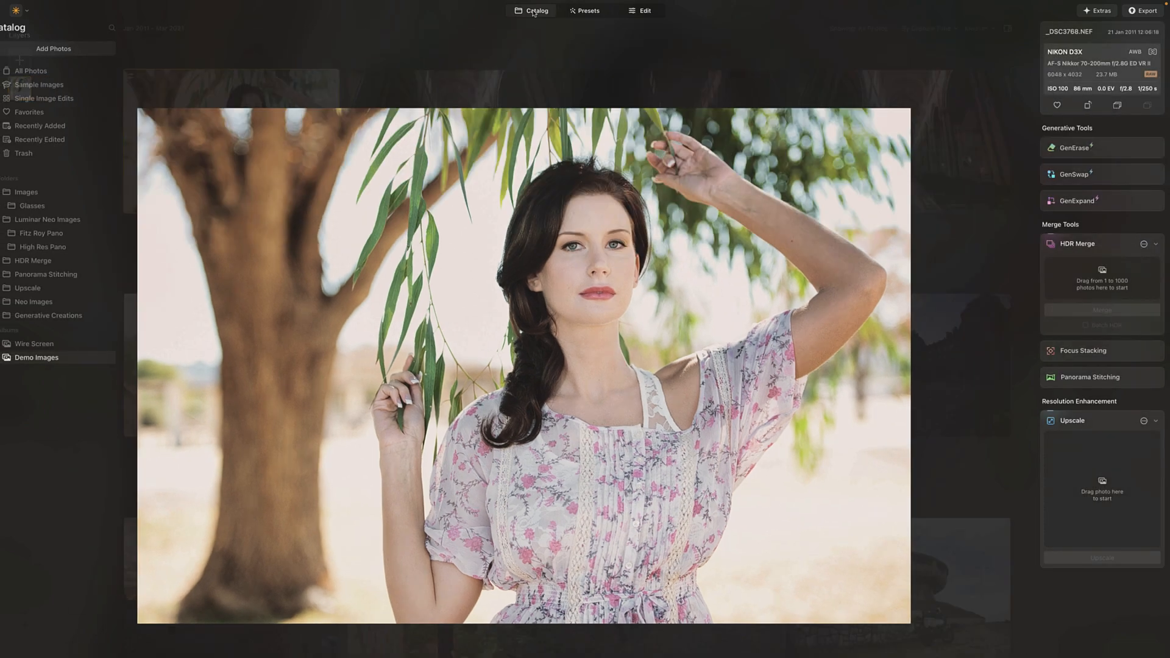
pyautogui.scroll(-3, 643, 417)
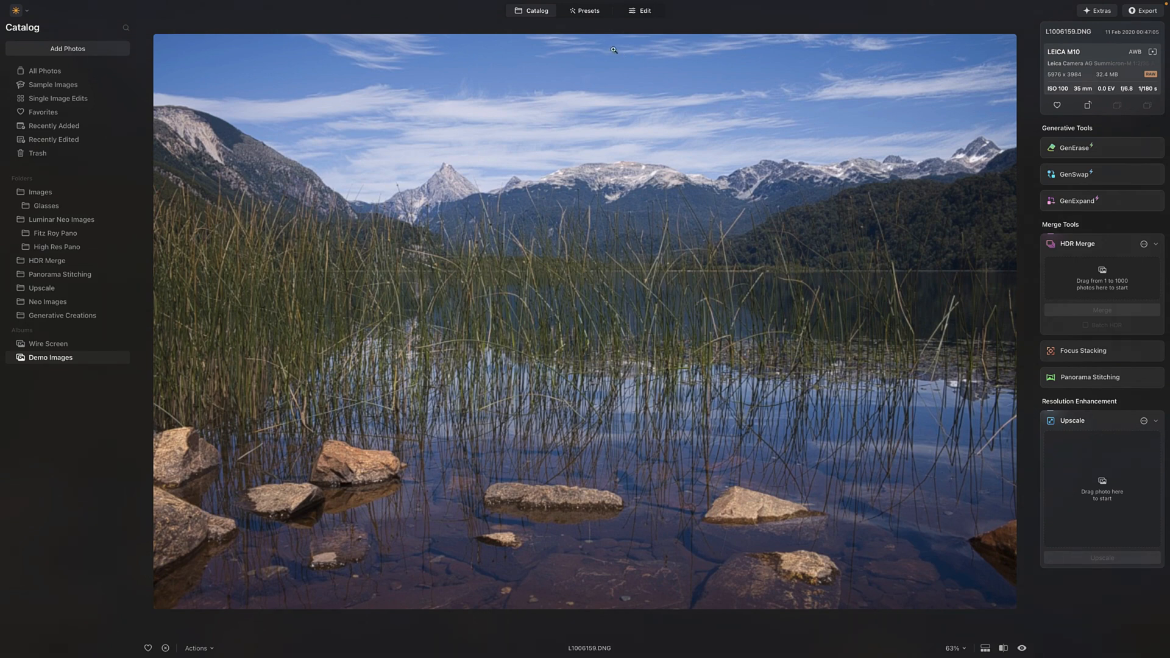
pyautogui.click(595, 17)
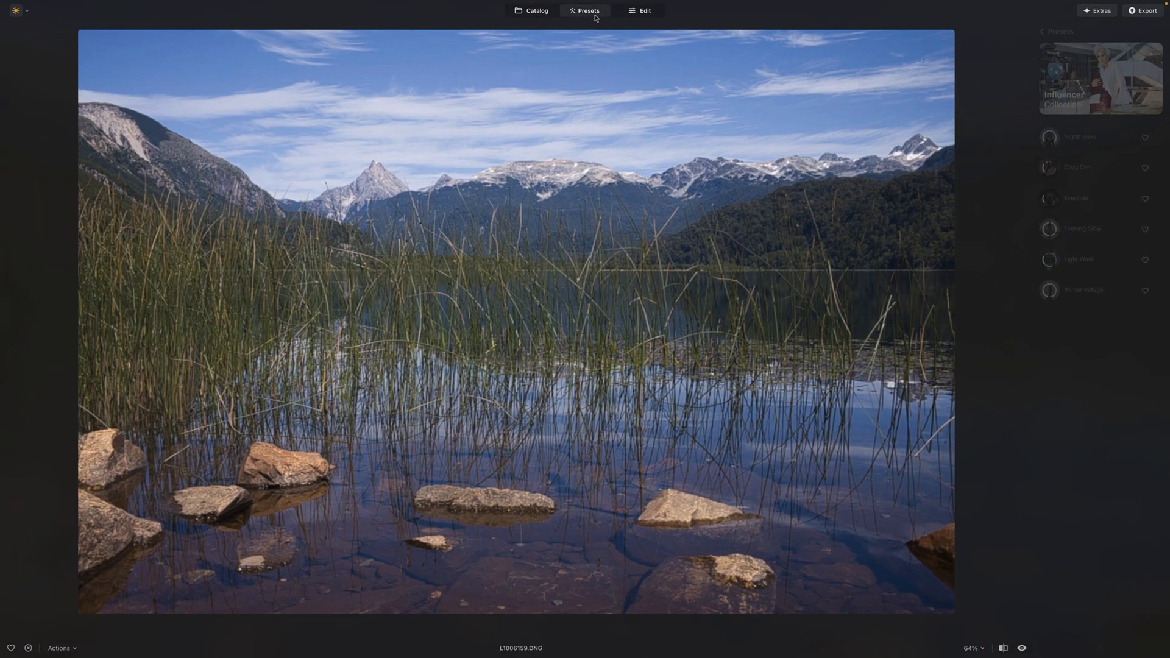
pyautogui.click(1044, 33)
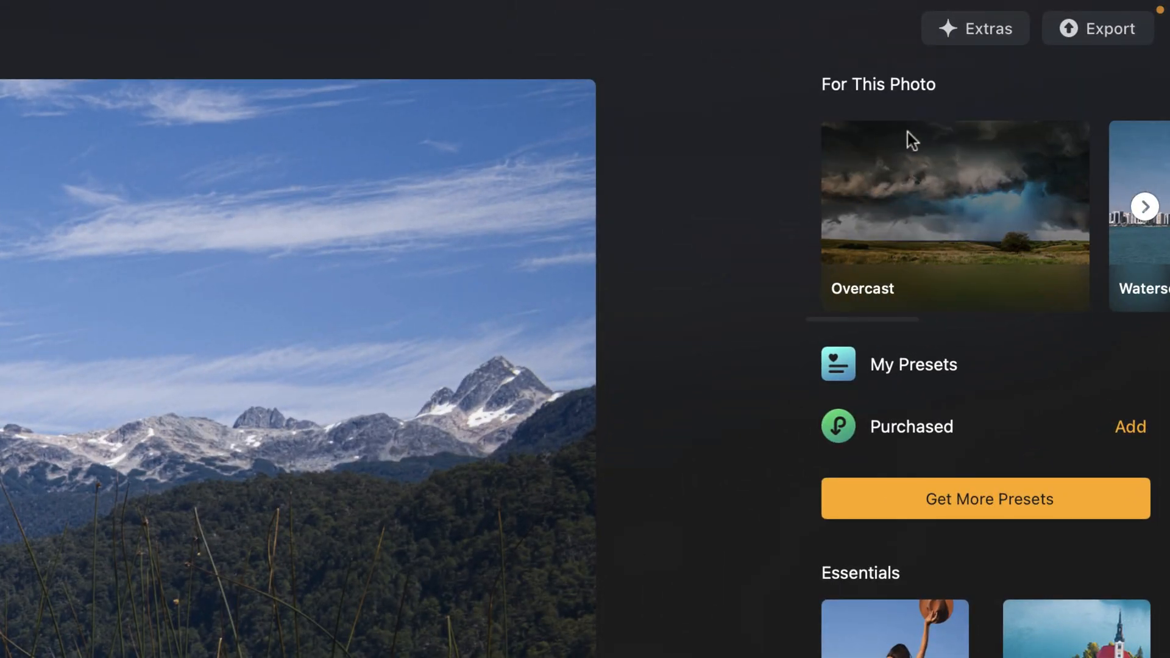
pyautogui.hscroll(5, 930, 220)
pyautogui.hscroll(5, 931, 224)
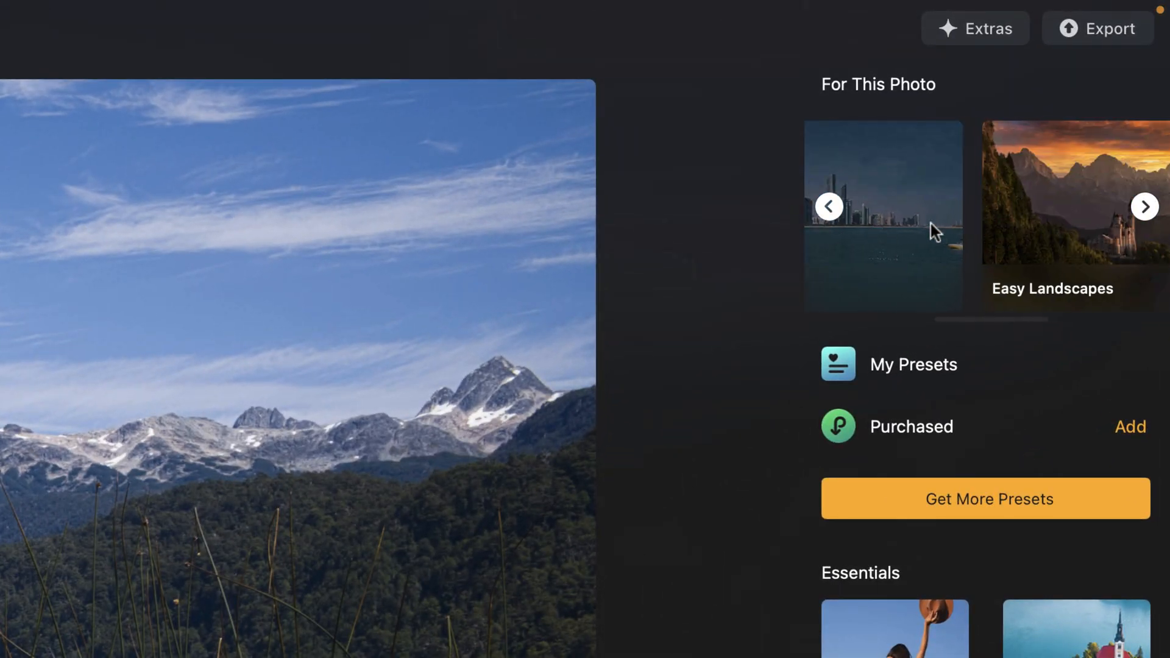
pyautogui.hscroll(-5, 930, 225)
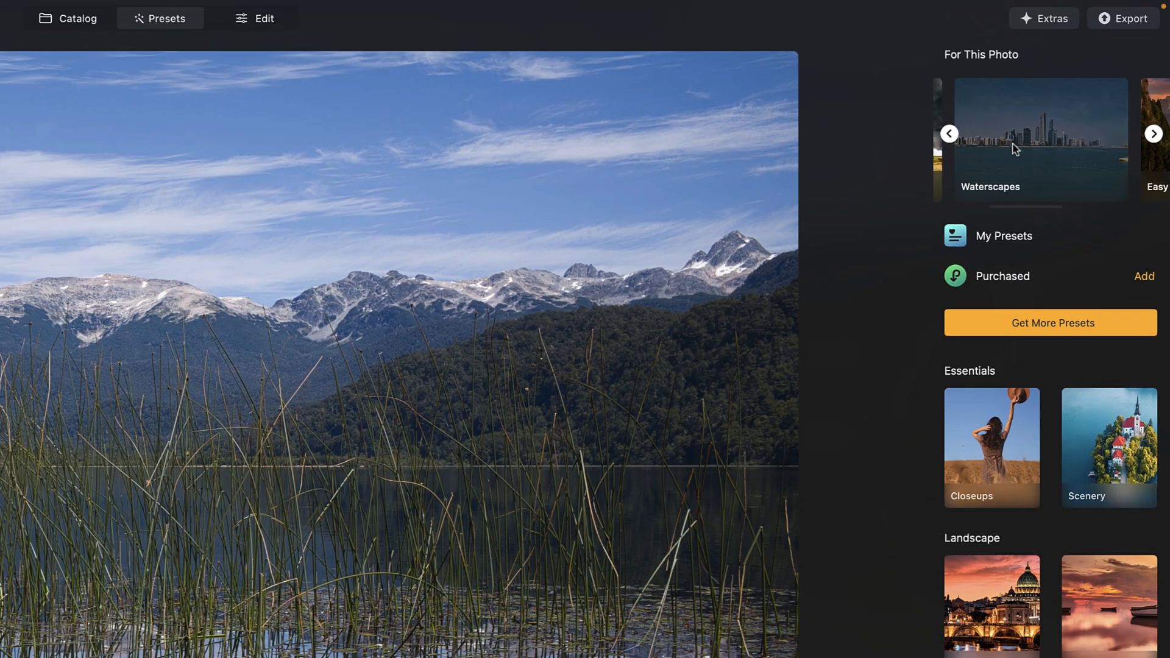
pyautogui.click(930, 224)
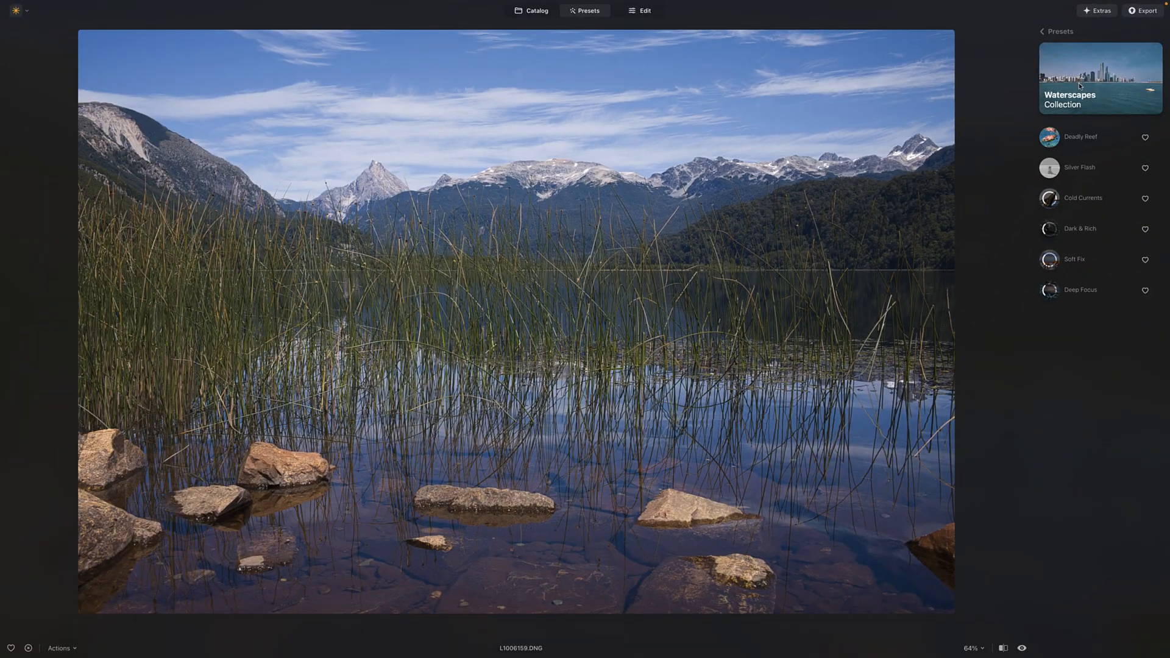
# Preview the Waterscapes presets, apply Soft Fix to the lake photo, compare it with the original, and return to editing
pyautogui.click(1072, 139)
pyautogui.click(1074, 170)
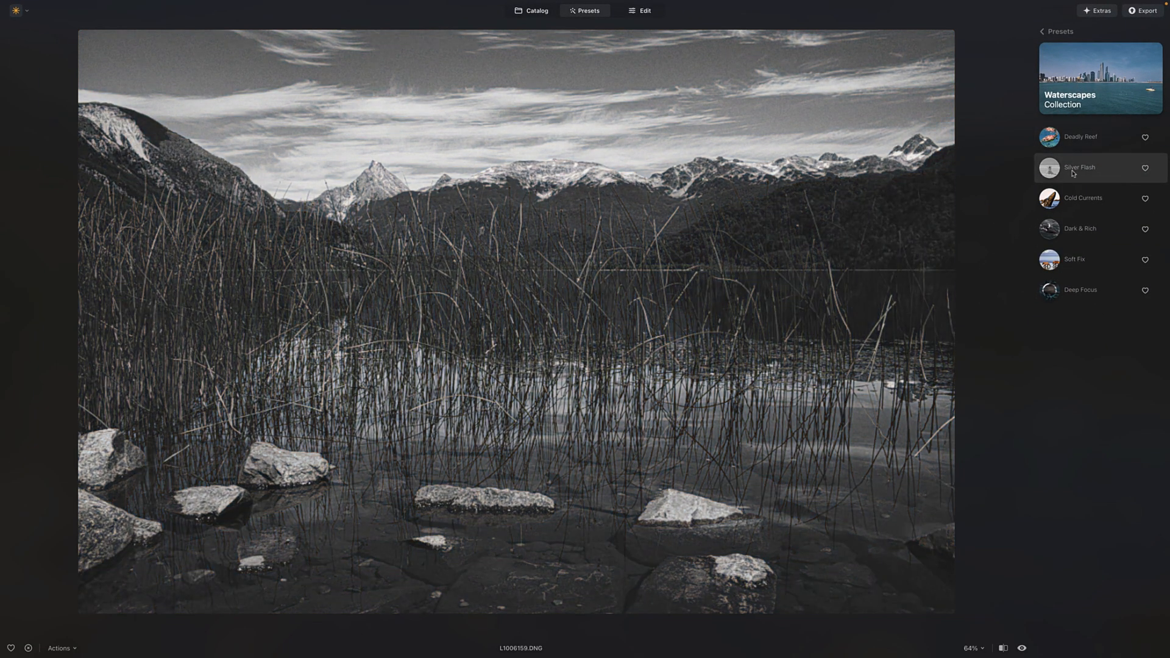
pyautogui.click(1074, 199)
pyautogui.click(1073, 231)
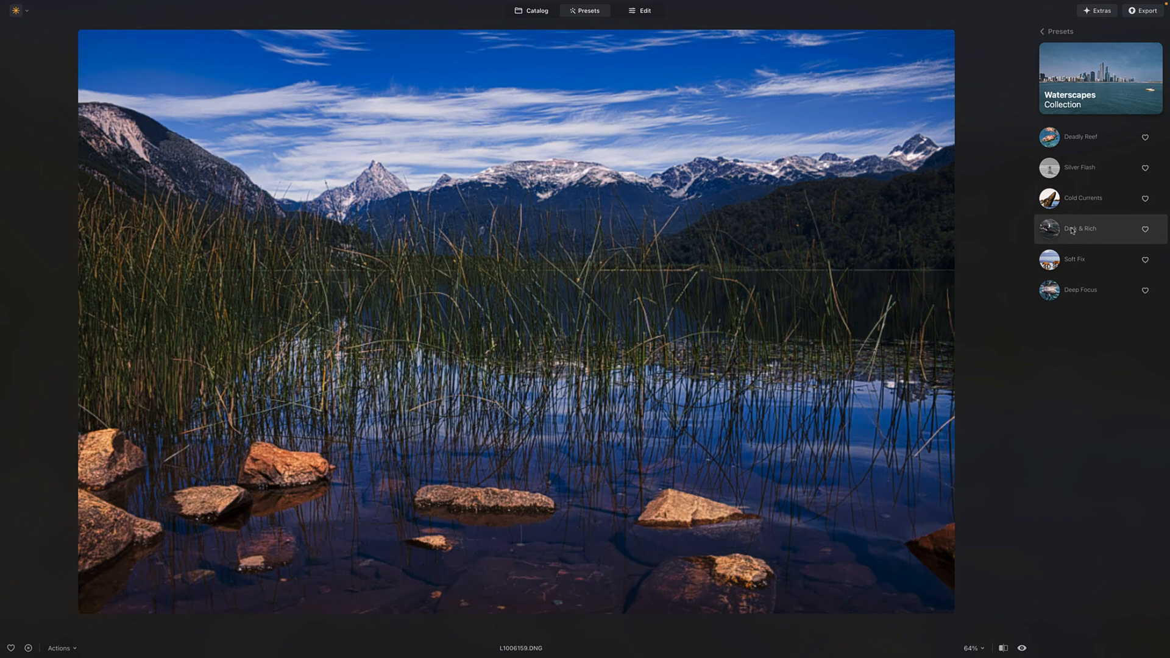
pyautogui.click(1070, 262)
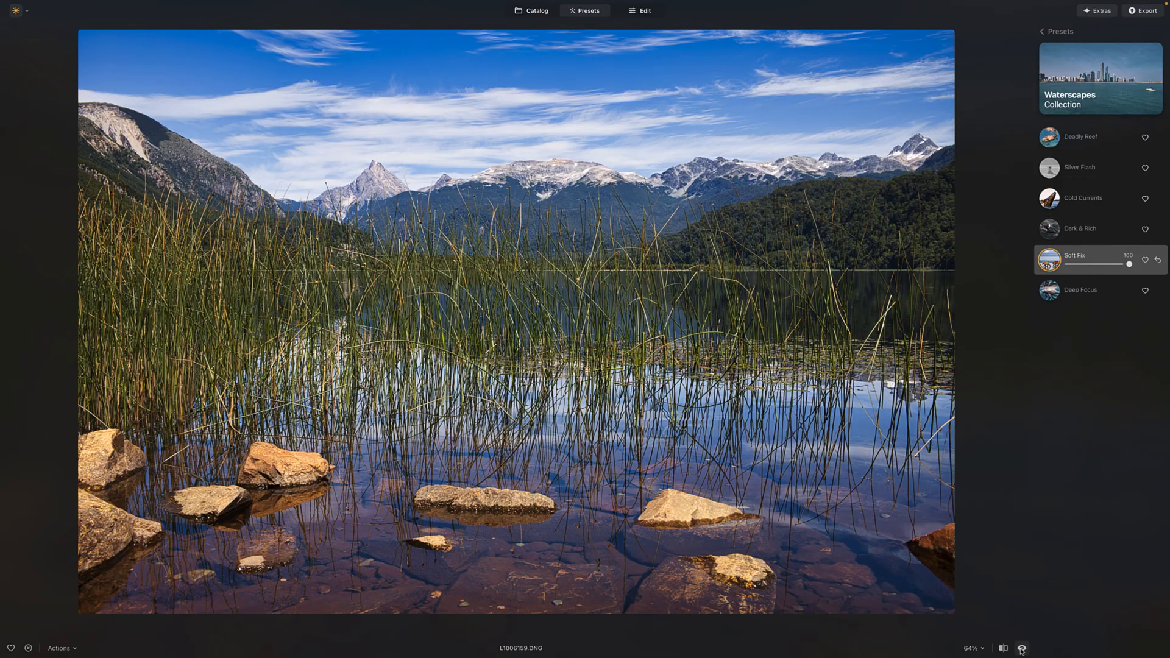
pyautogui.click(1022, 648)
pyautogui.click(1022, 649)
pyautogui.click(647, 12)
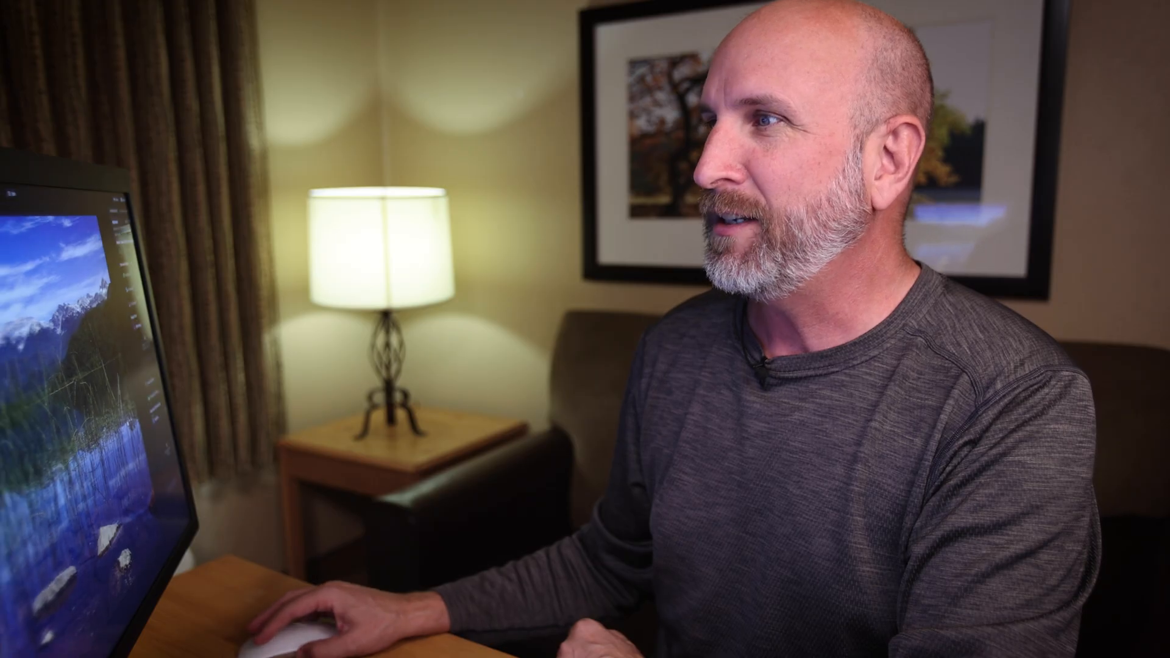
# Open the photo of the woman in the black dress among trees for editing and expand the Relight tool
pyautogui.click(542, 14)
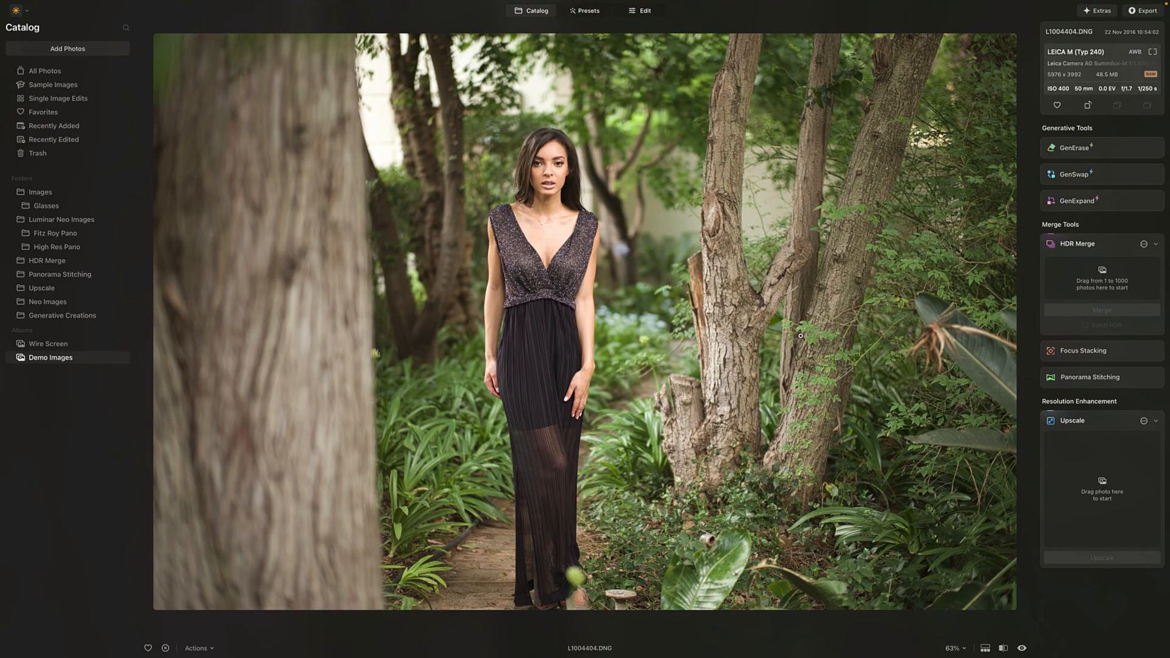
pyautogui.click(645, 14)
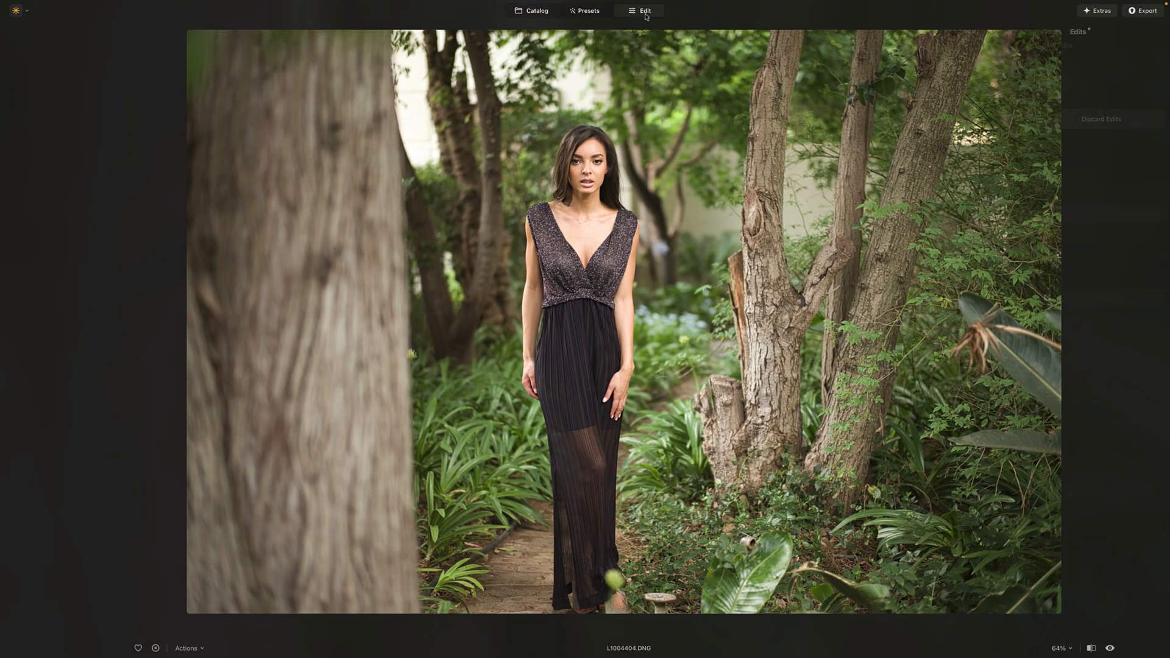
pyautogui.click(1049, 35)
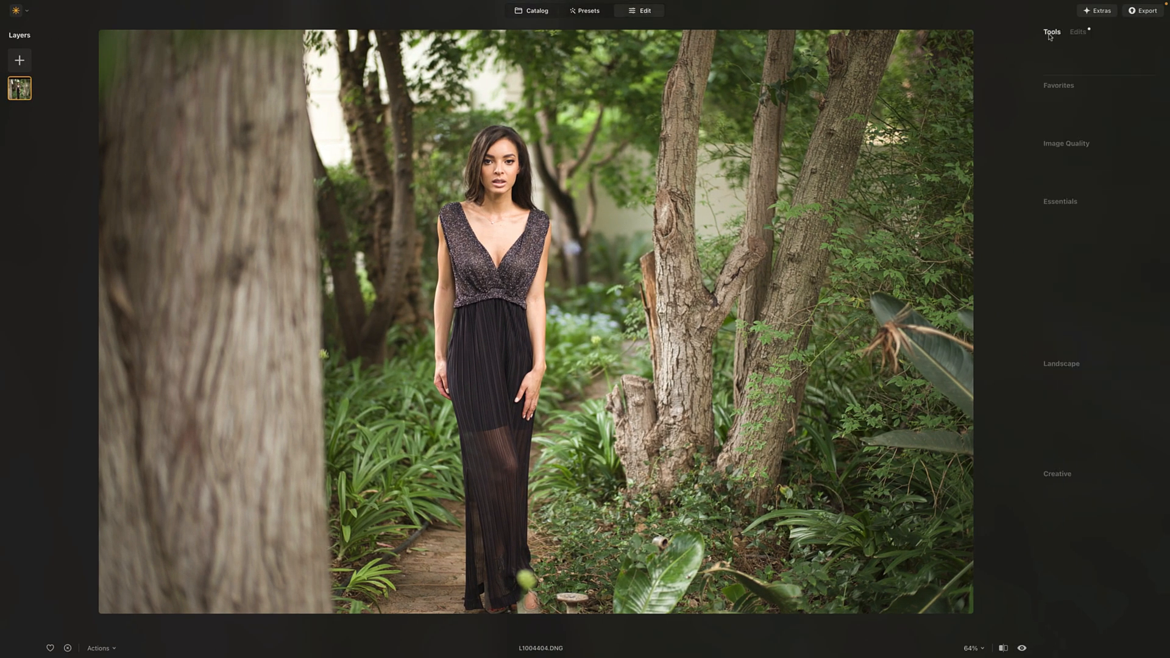
pyautogui.scroll(-3, 1034, 464)
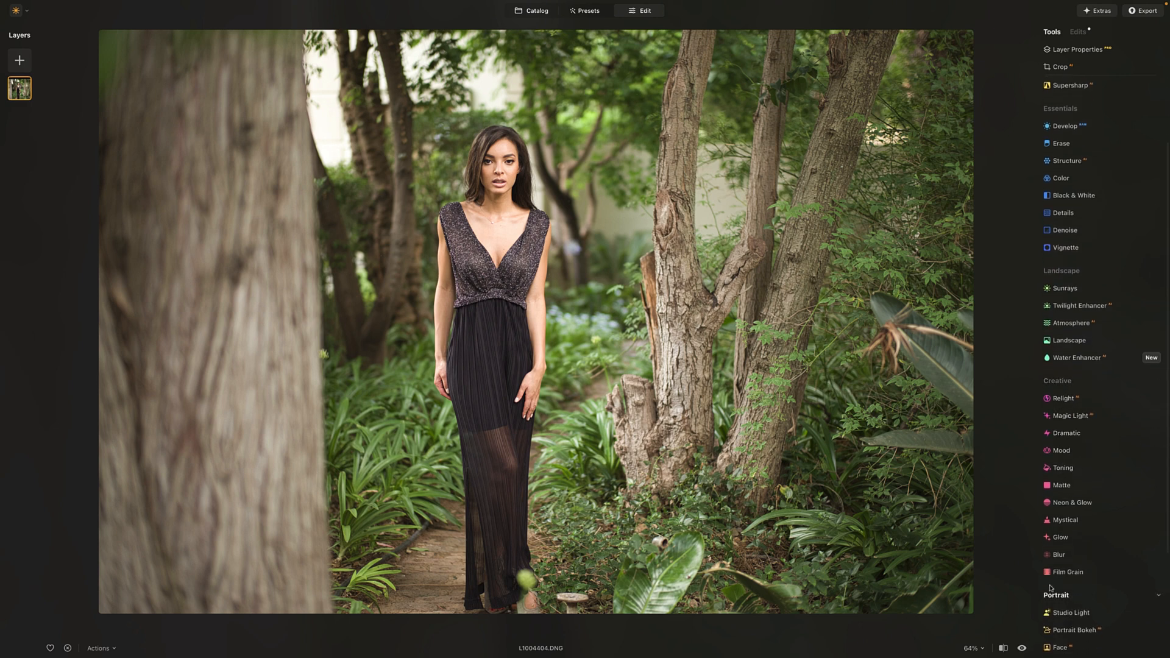
pyautogui.click(1062, 399)
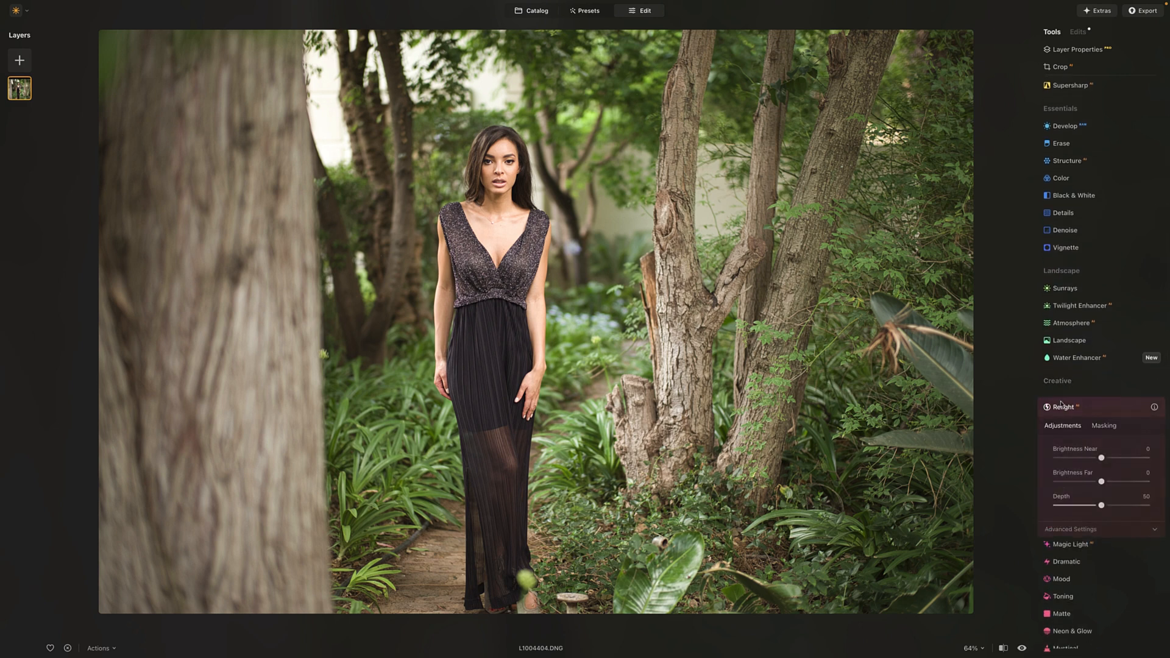
pyautogui.scroll(-3, 1067, 528)
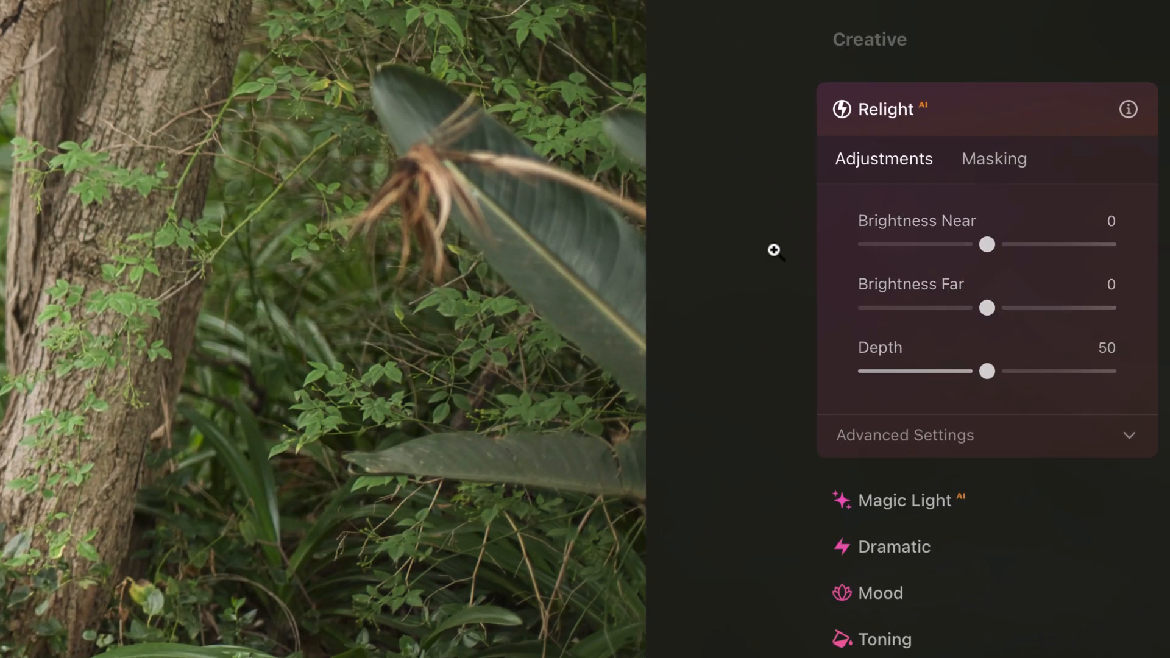
# Set Relight's Brightness Far to -82 and Depth to 12, and compare the result with the original
pyautogui.moveTo(970, 310); pyautogui.dragTo(881, 309)
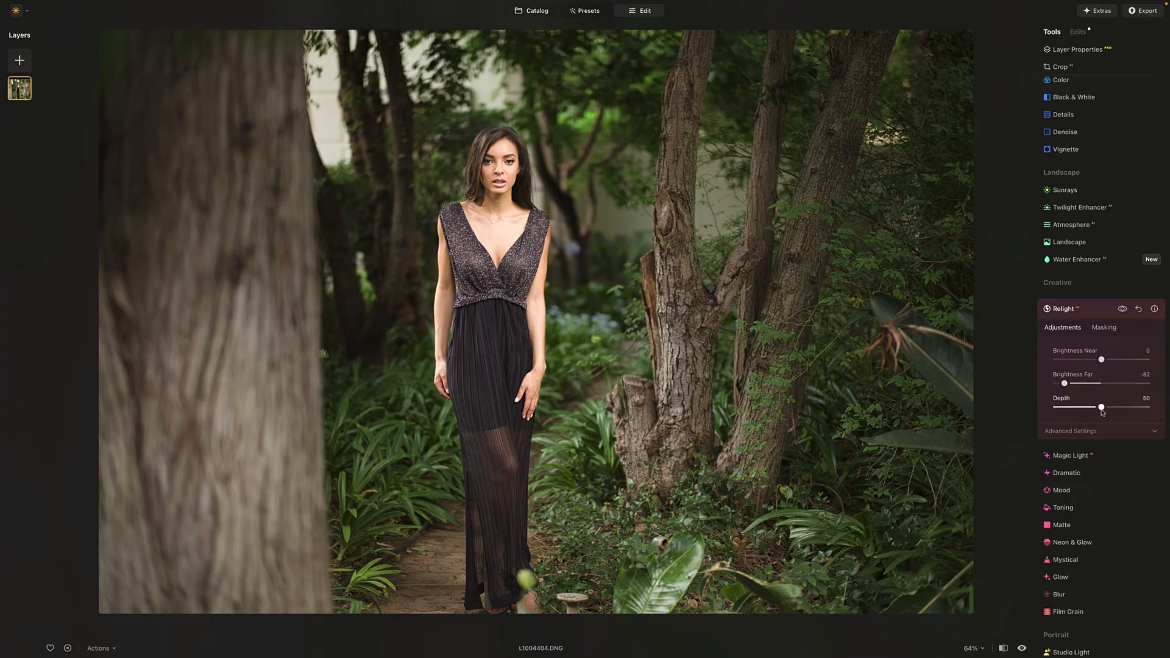
pyautogui.moveTo(1100, 410); pyautogui.dragTo(1069, 413)
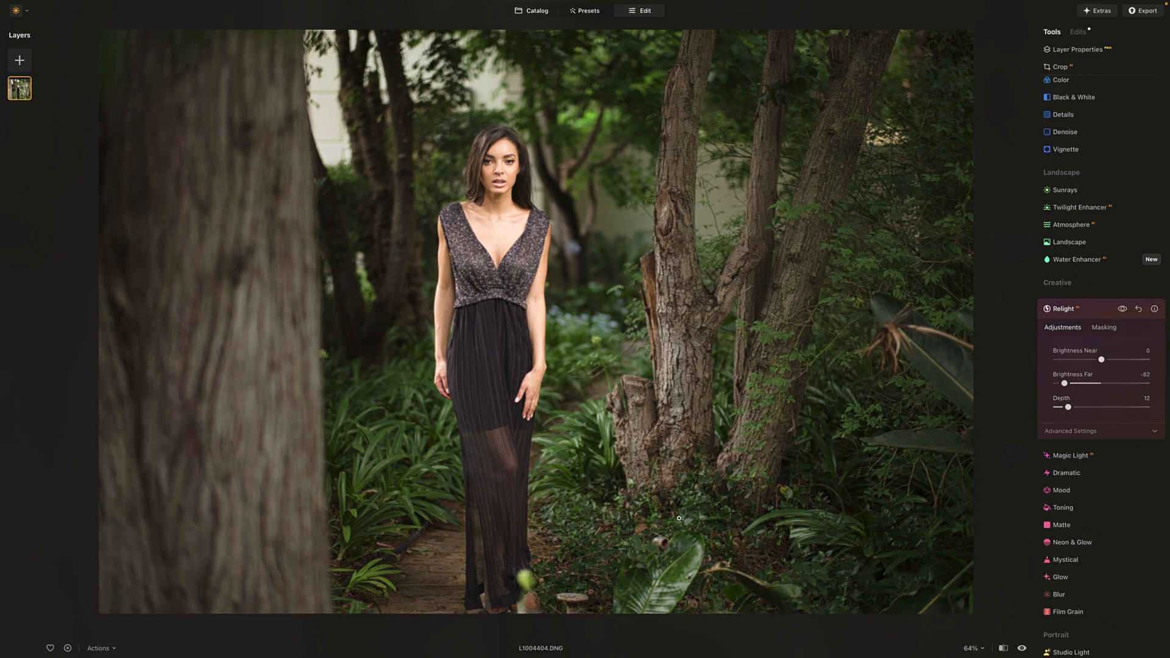
pyautogui.click(1022, 649)
pyautogui.click(1022, 648)
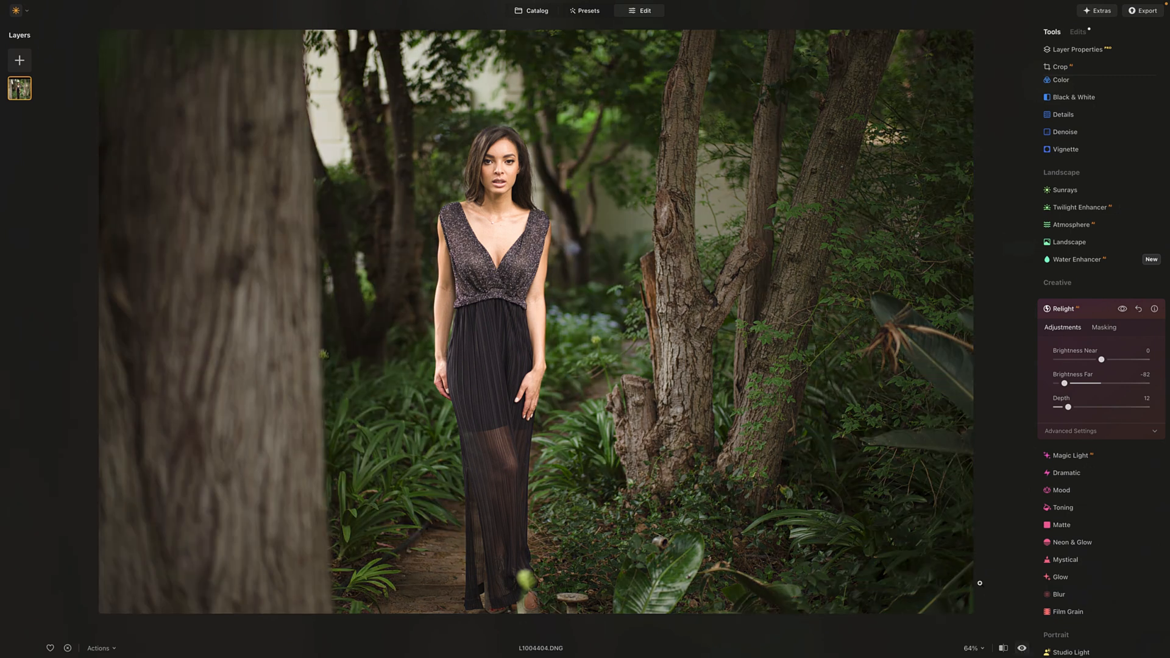
# Show only the favorites in the Wire Screen album and open the photo _I9A1490.CR3
pyautogui.click(541, 11)
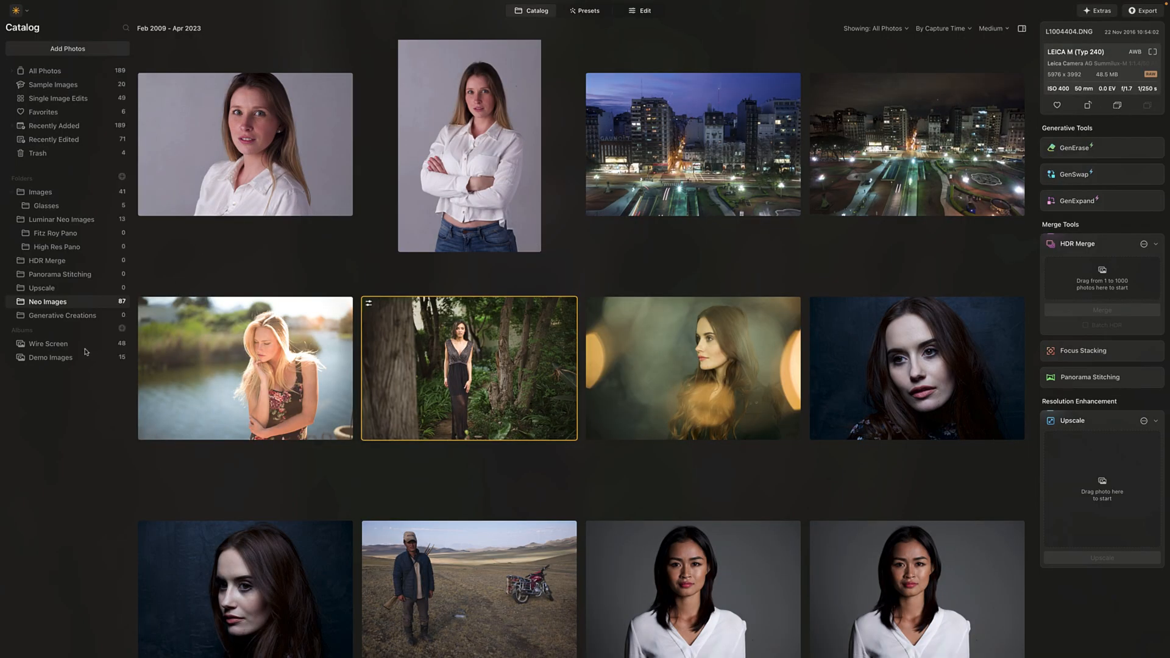
pyautogui.click(49, 344)
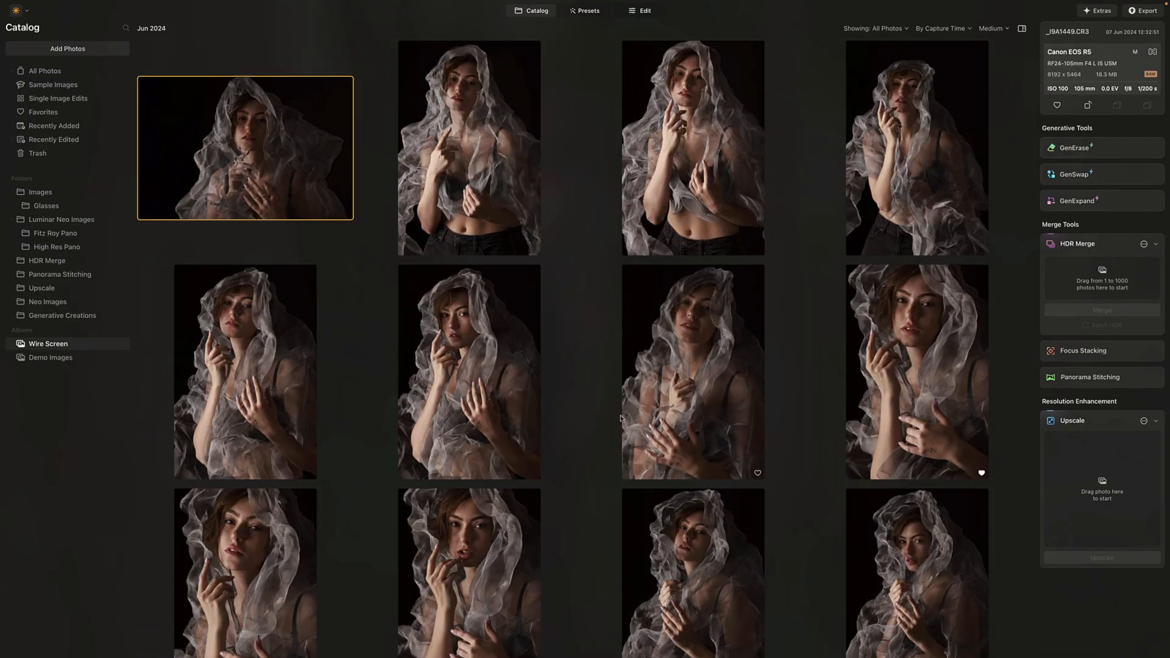
pyautogui.scroll(-10, 608, 417)
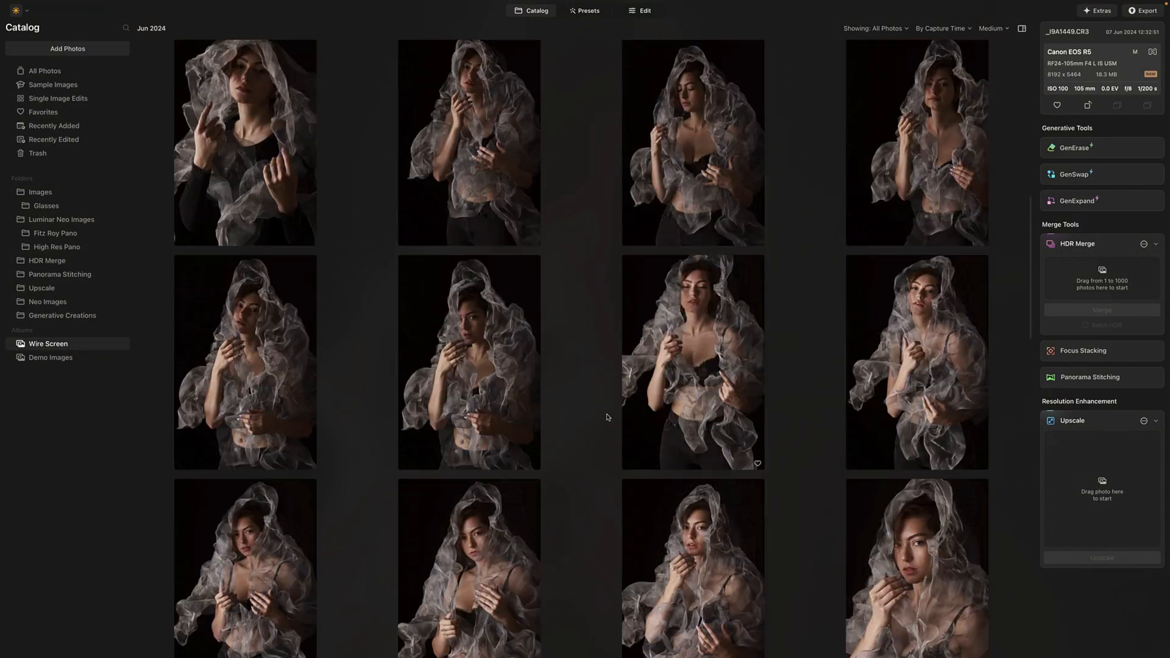
pyautogui.scroll(5, 799, 218)
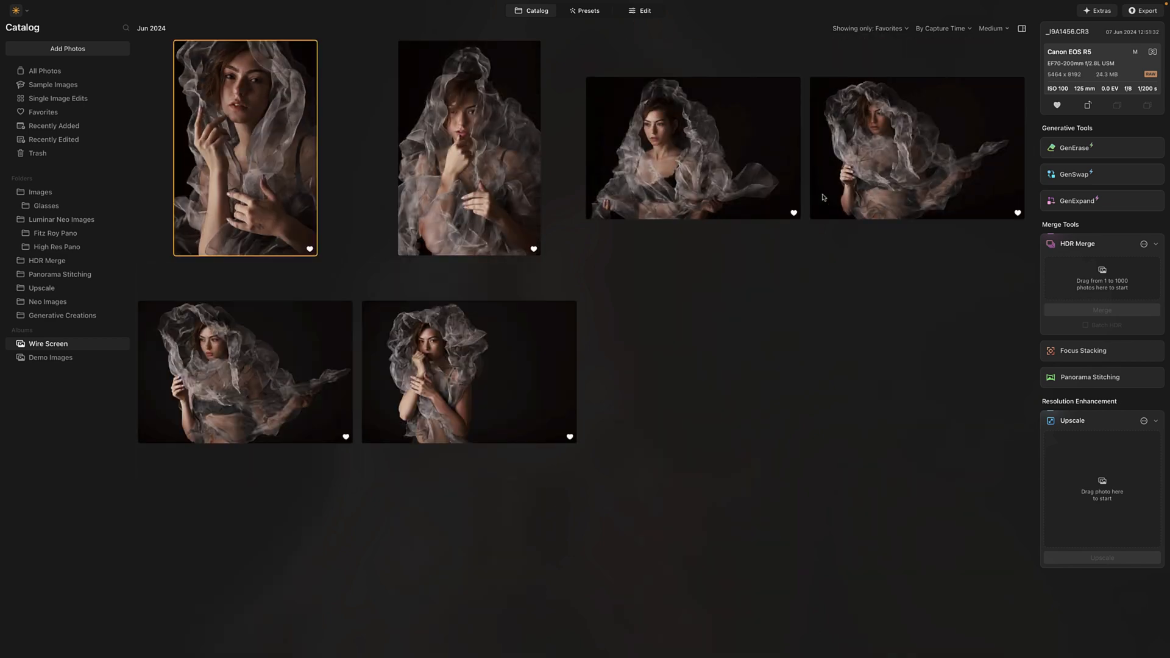
pyautogui.doubleClick(897, 172)
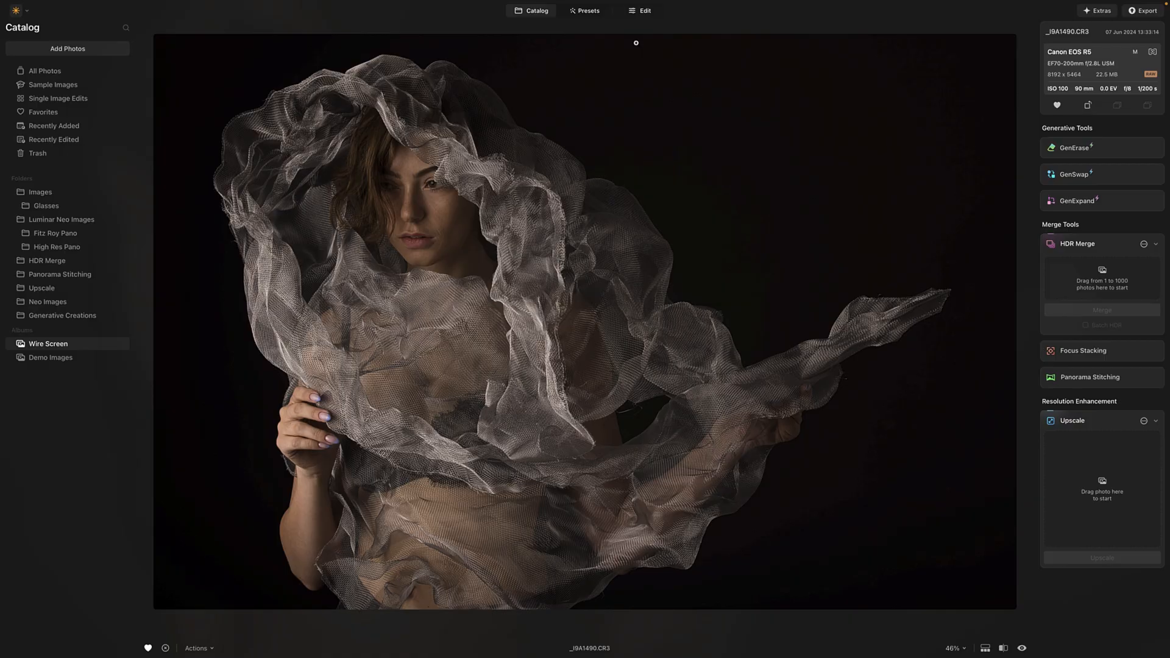
# Browse the preset collections suggested for this photo and open the Monochrome collection
pyautogui.click(587, 12)
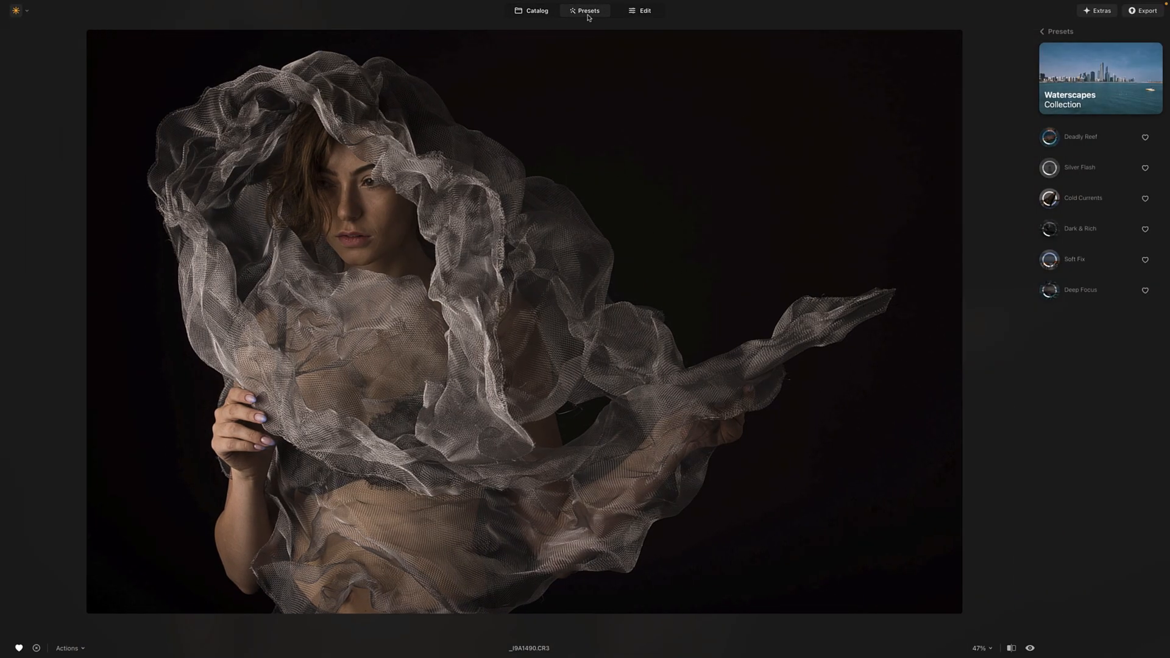
pyautogui.click(1046, 34)
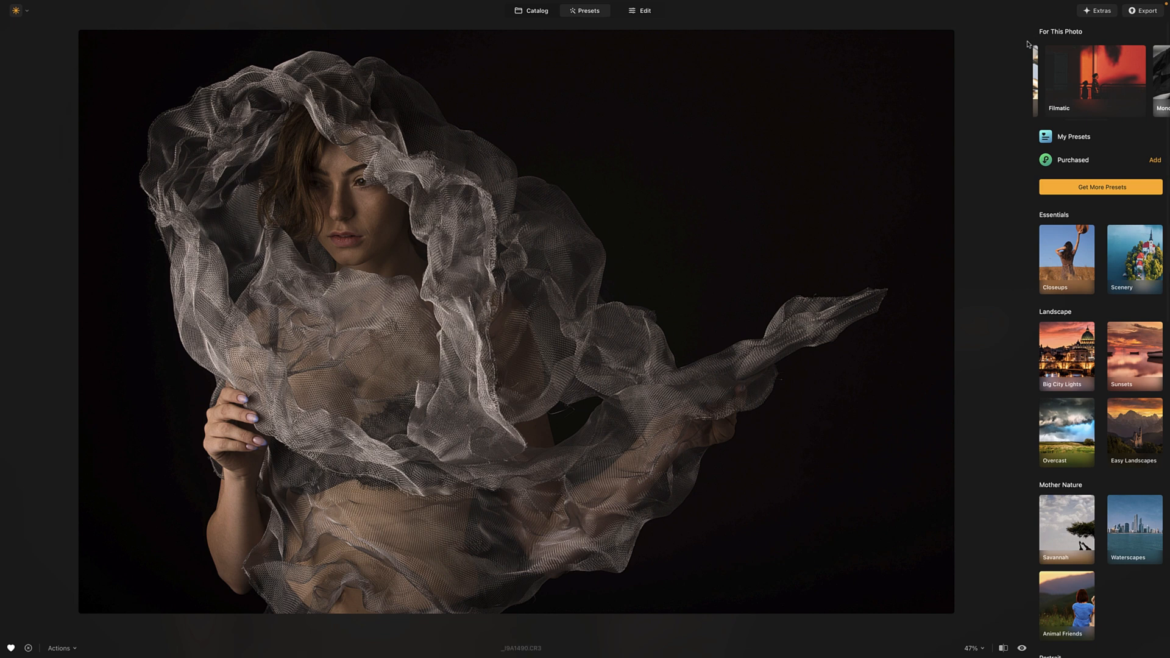
pyautogui.hscroll(2, 1078, 83)
pyautogui.hscroll(-1, 1077, 77)
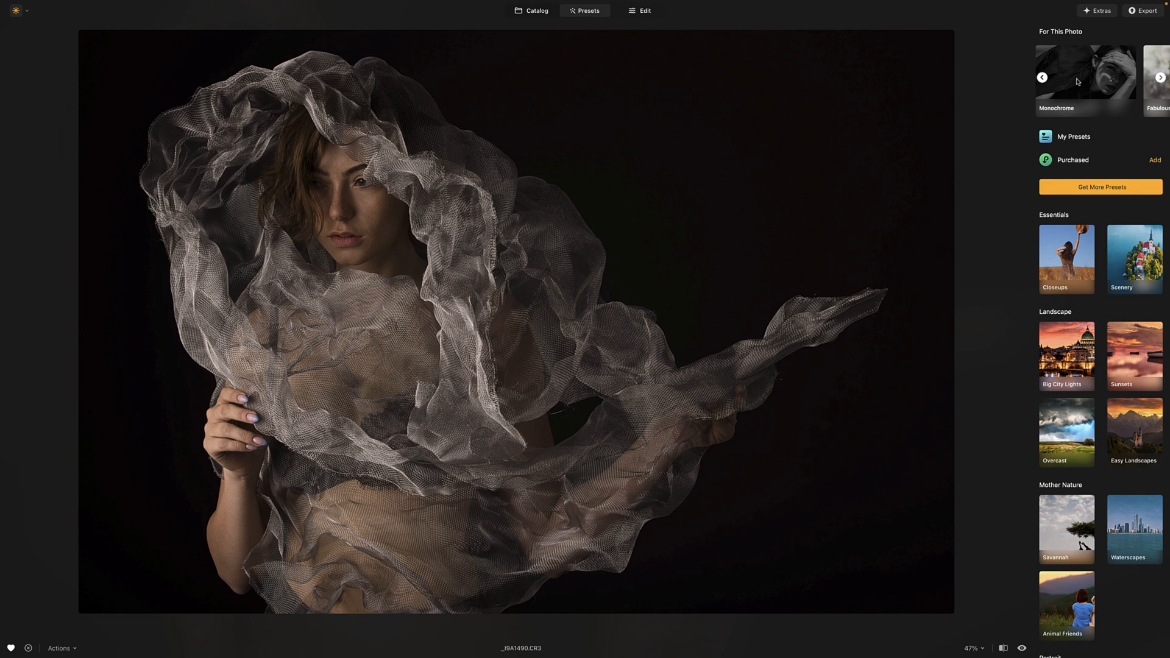
pyautogui.click(1079, 78)
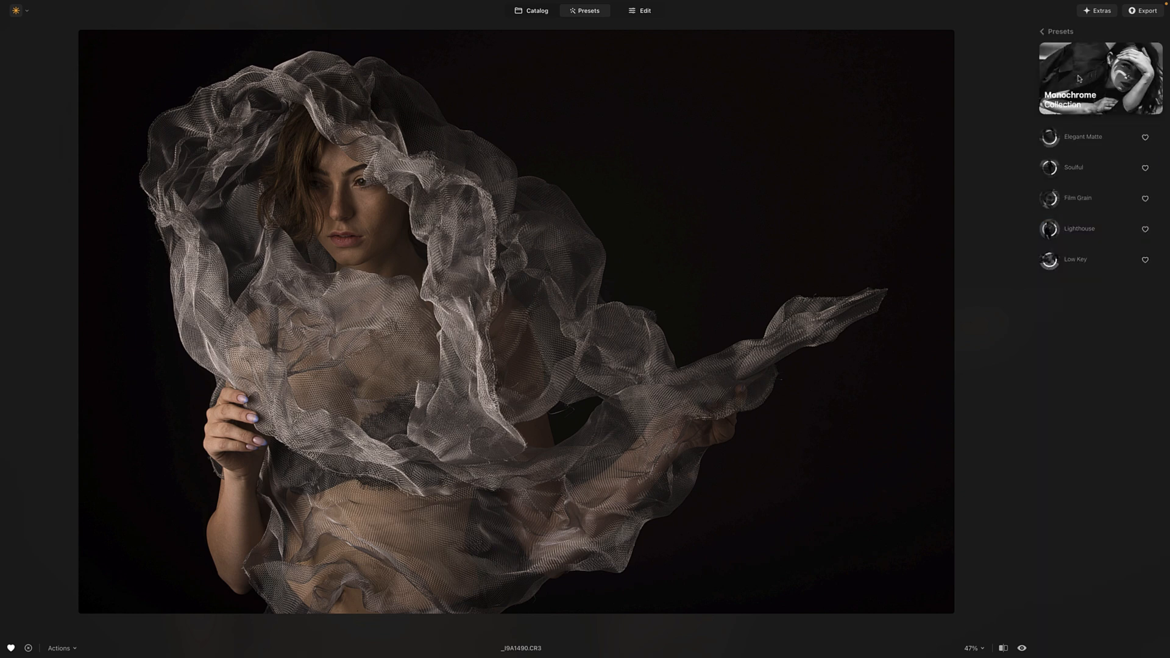
# Preview the black-and-white looks of the Monochrome collection on the portrait and apply the Low Key preset
pyautogui.click(1073, 138)
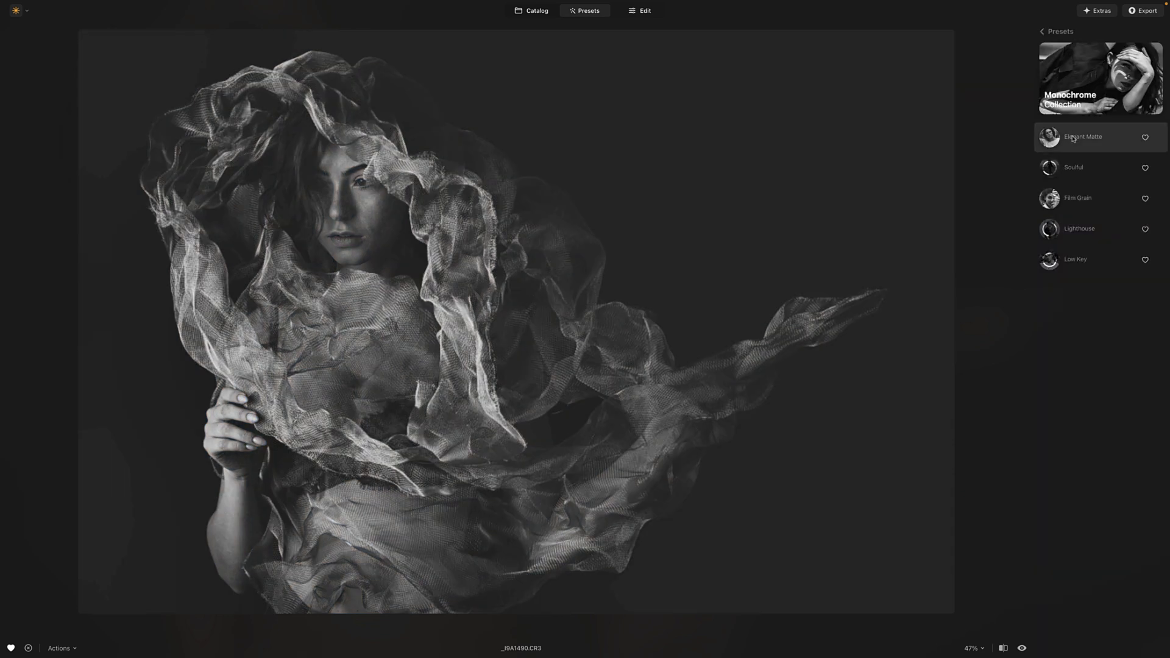
pyautogui.click(1071, 168)
pyautogui.click(1069, 201)
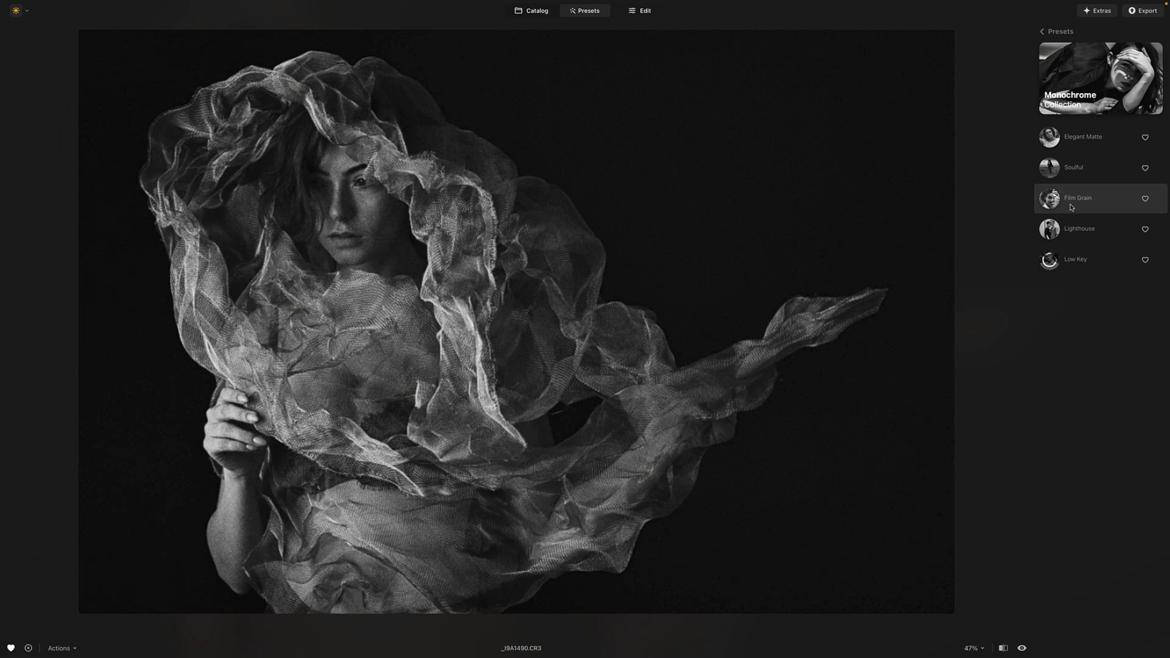
pyautogui.click(1073, 240)
pyautogui.click(1069, 264)
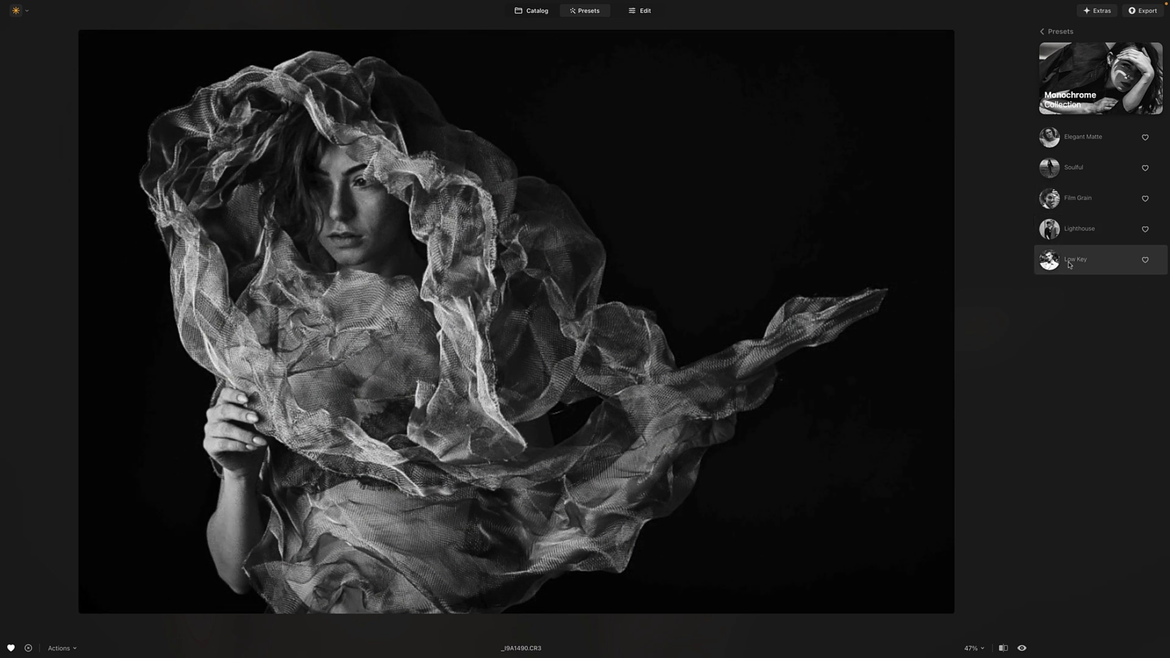
pyautogui.click(1069, 264)
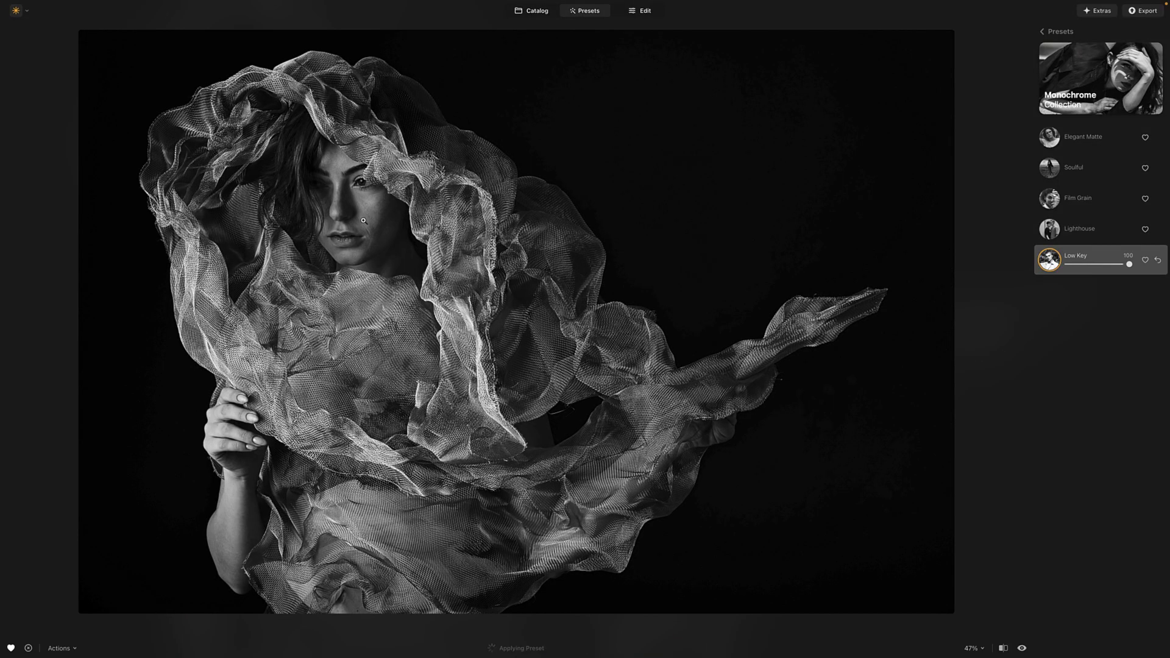
# Inspect the face at 100% and review the preset's Skin and Black & White adjustments in the photo's list of edits
pyautogui.click(363, 220)
pyautogui.moveTo(449, 262); pyautogui.dragTo(546, 298)
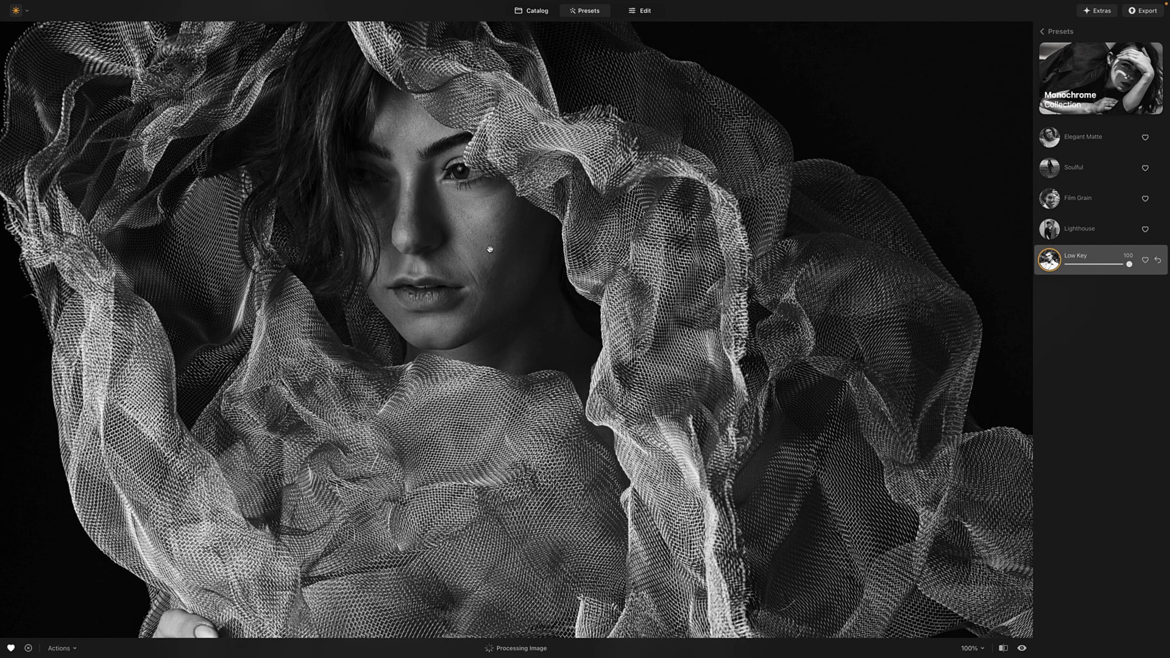
pyautogui.moveTo(490, 250); pyautogui.dragTo(528, 277)
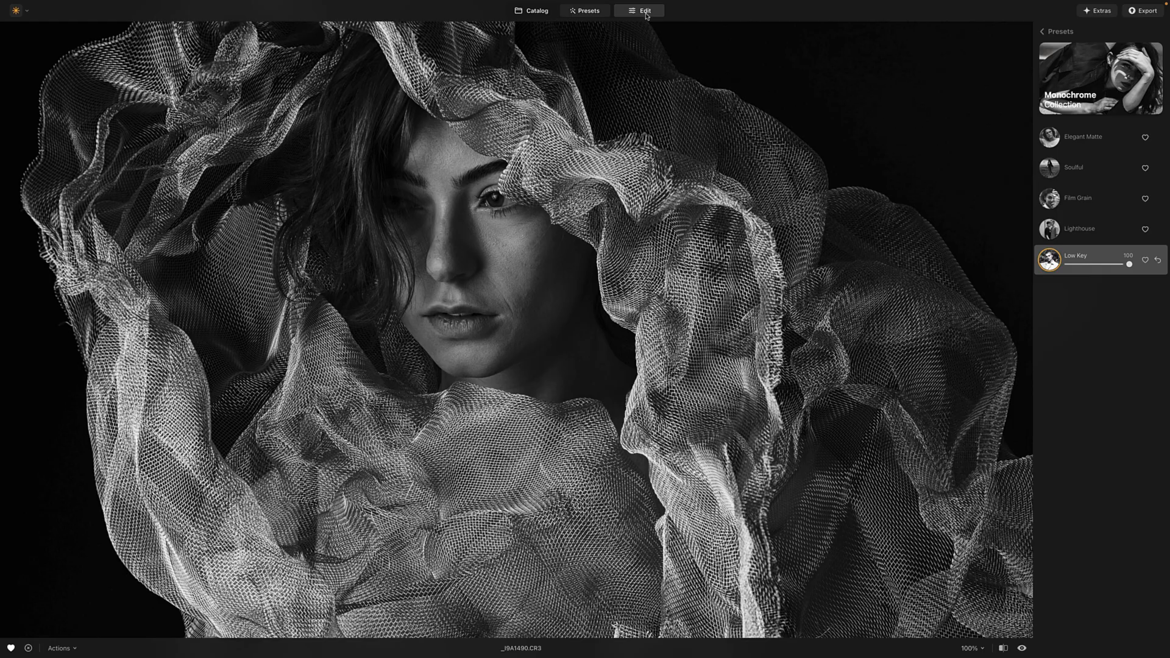
pyautogui.click(645, 12)
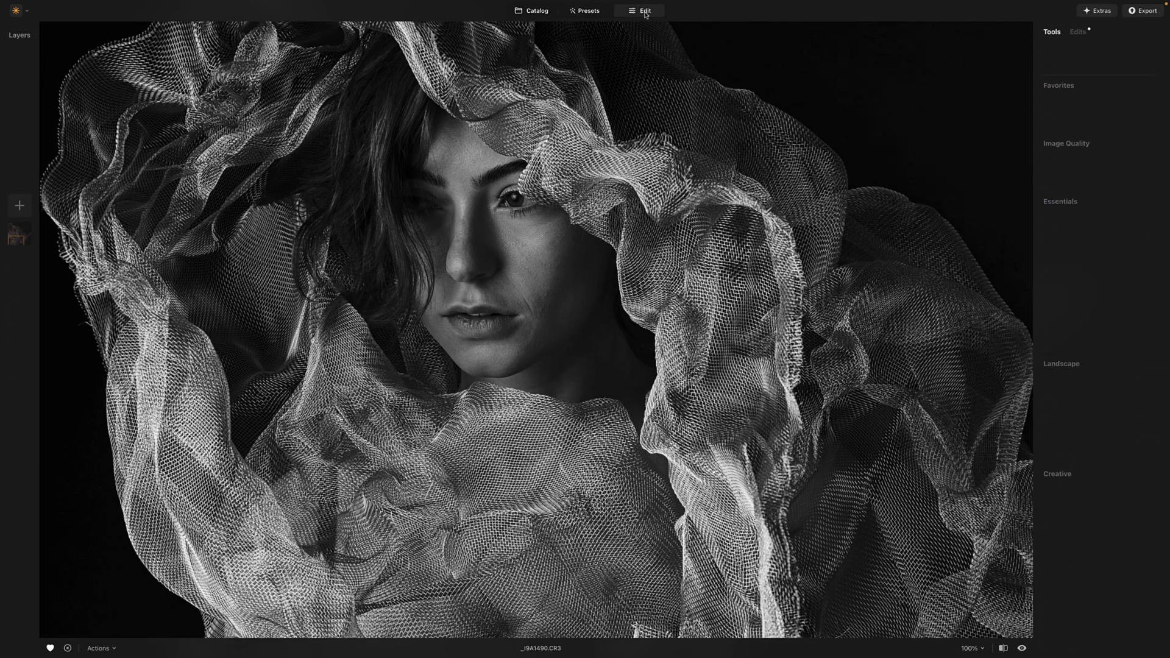
pyautogui.click(1078, 34)
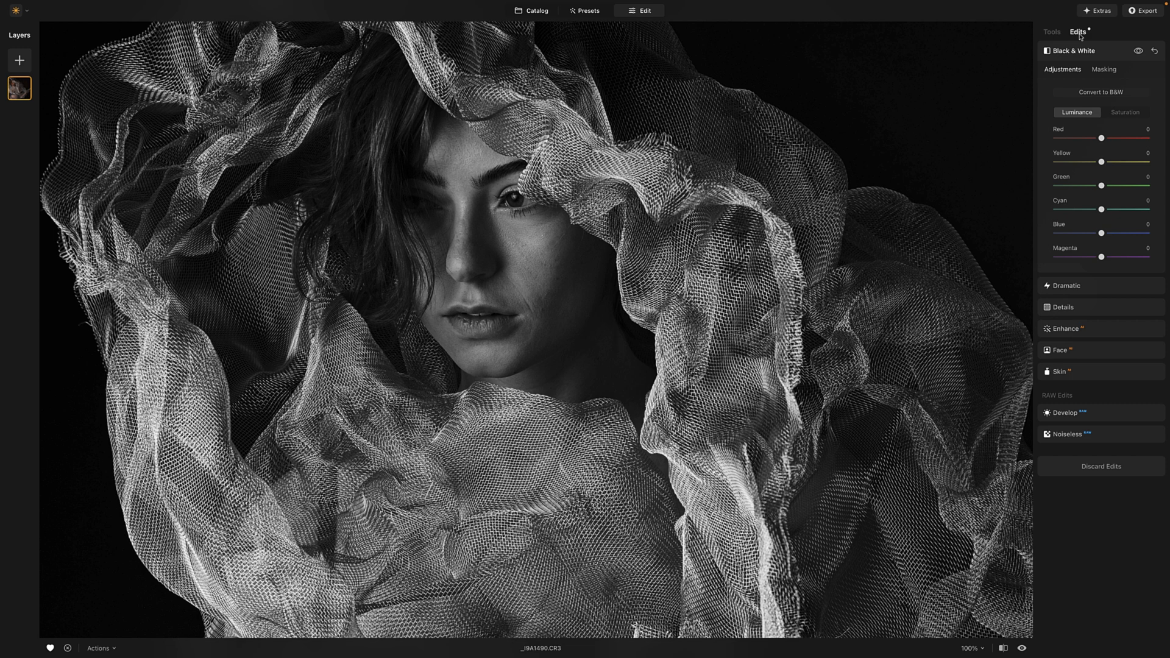
pyautogui.click(1060, 372)
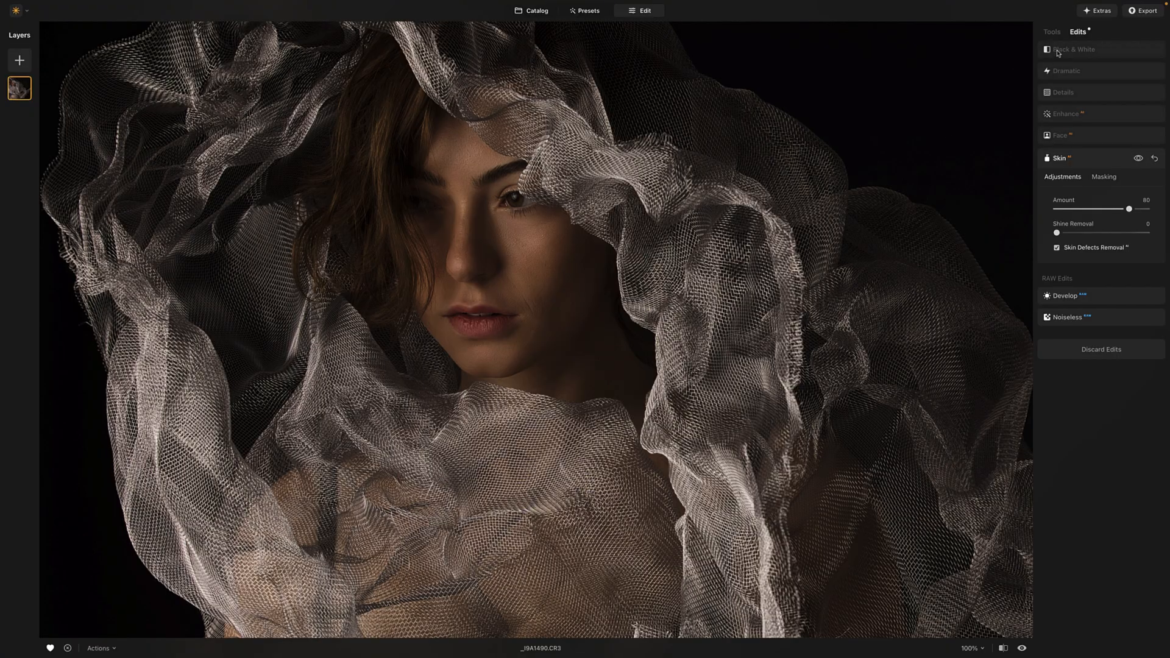
pyautogui.click(1066, 50)
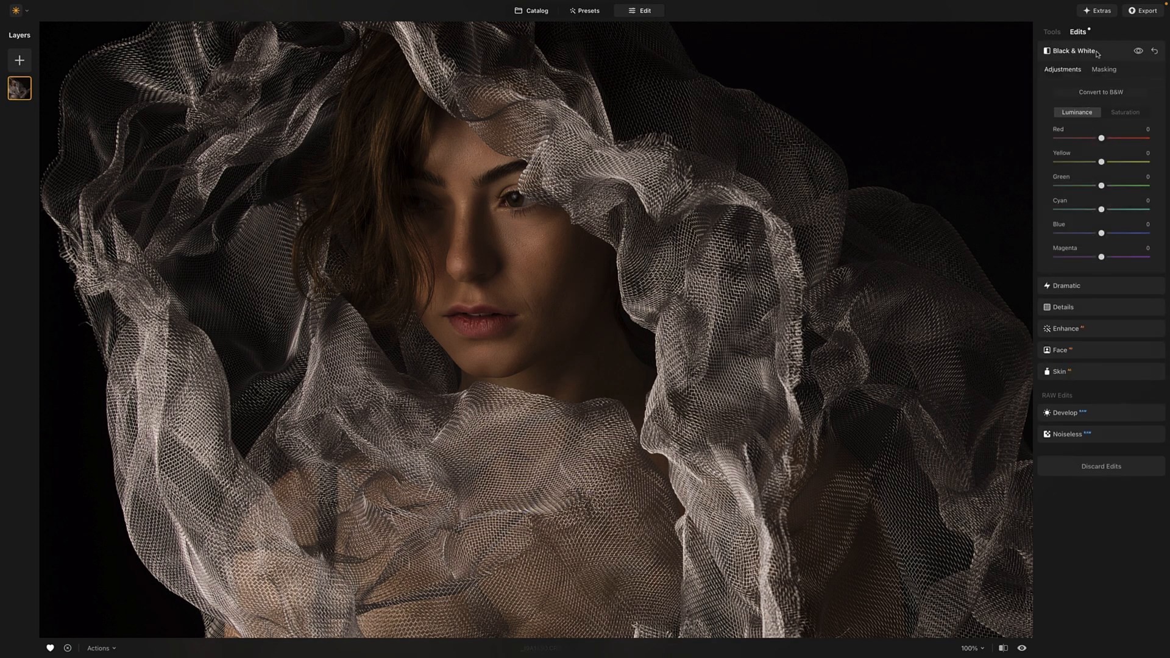
pyautogui.click(1097, 53)
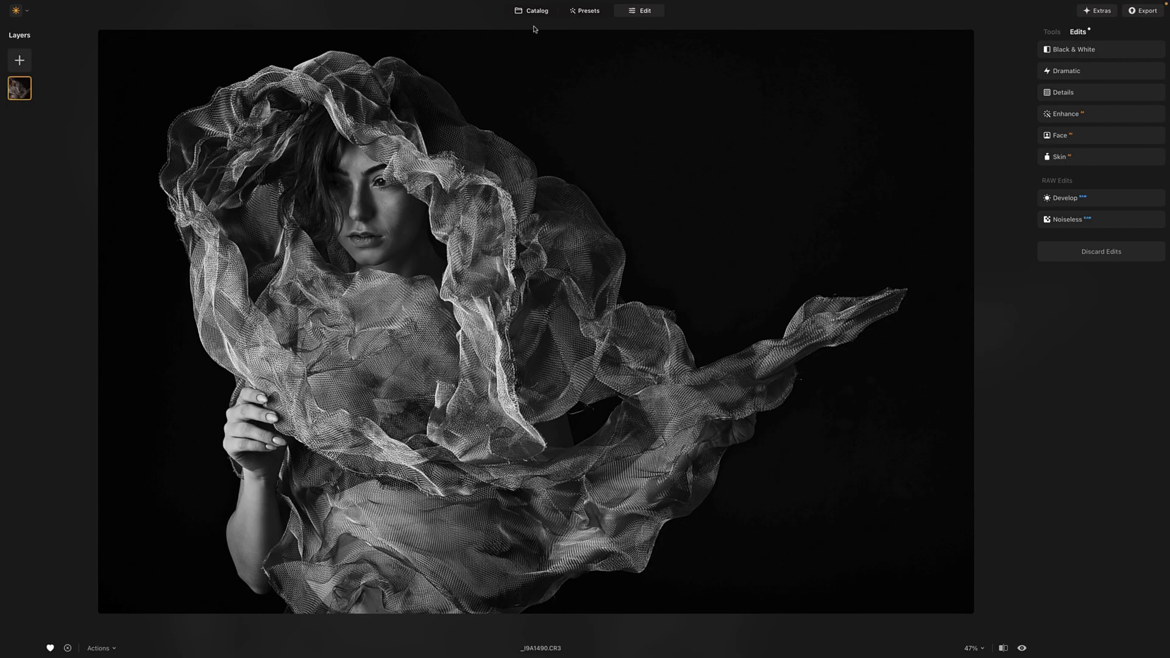
# Select all six favorite photos in the Wire Screen album and sync the adjustments of _I9A1490.CR3 to them
pyautogui.click(533, 11)
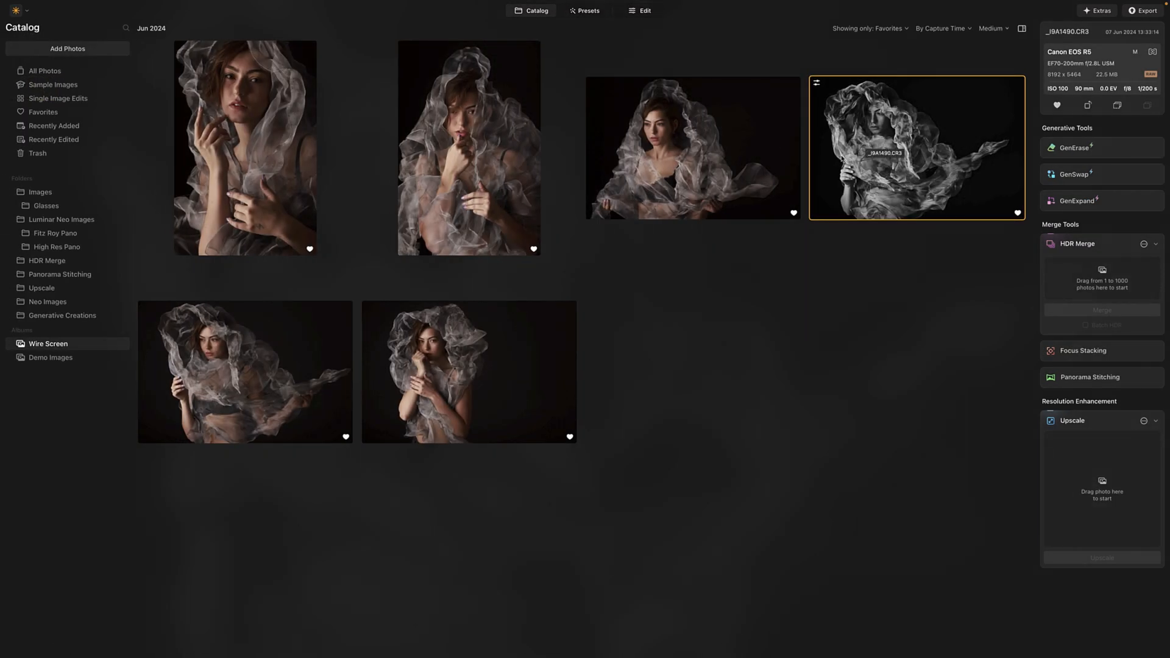
pyautogui.keyDown('shift'); pyautogui.click(250, 157); pyautogui.keyUp('shift')
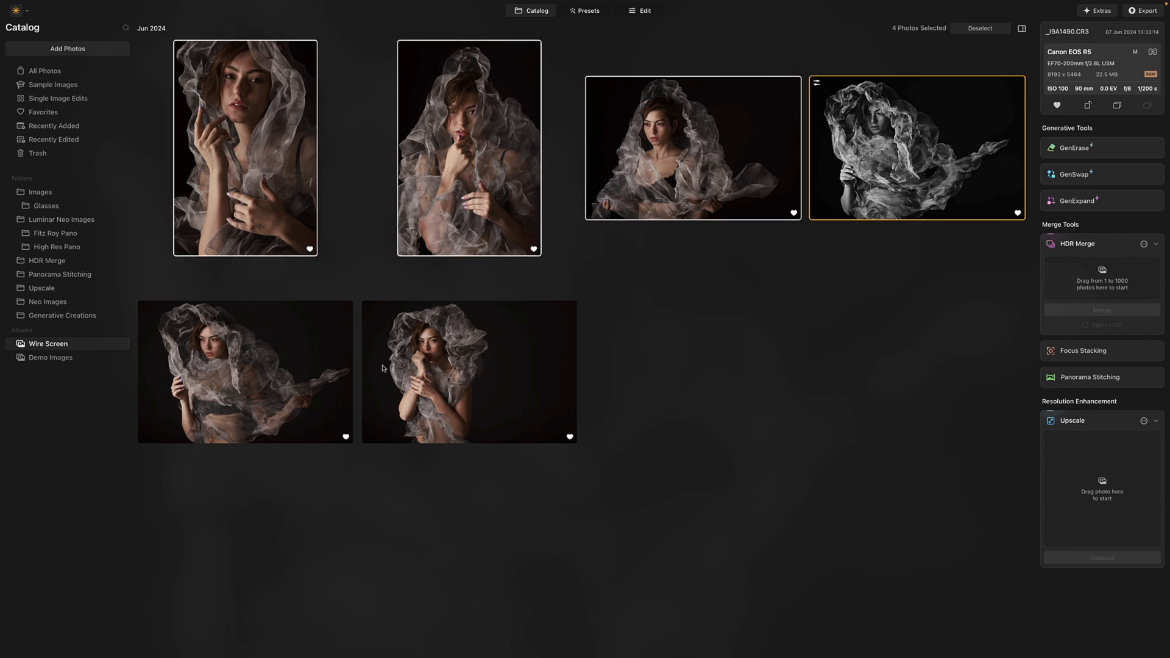
pyautogui.keyDown('shift'); pyautogui.click(306, 371); pyautogui.keyUp('shift')
pyautogui.keyDown('shift'); pyautogui.click(463, 376); pyautogui.keyUp('shift')
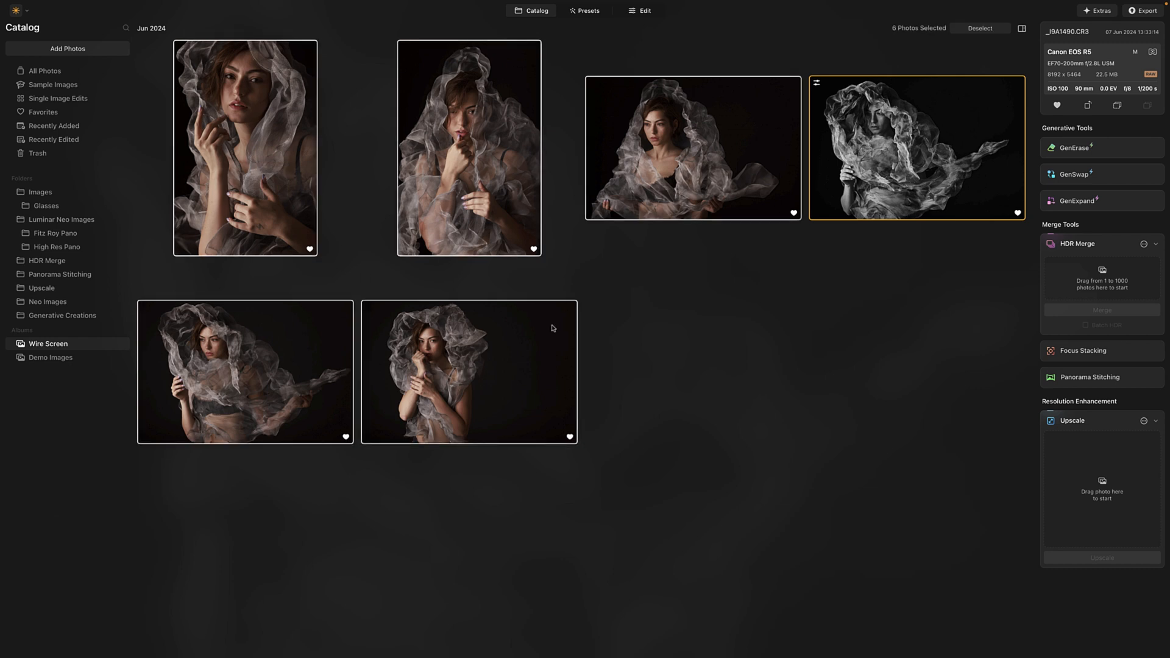
pyautogui.click(816, 87)
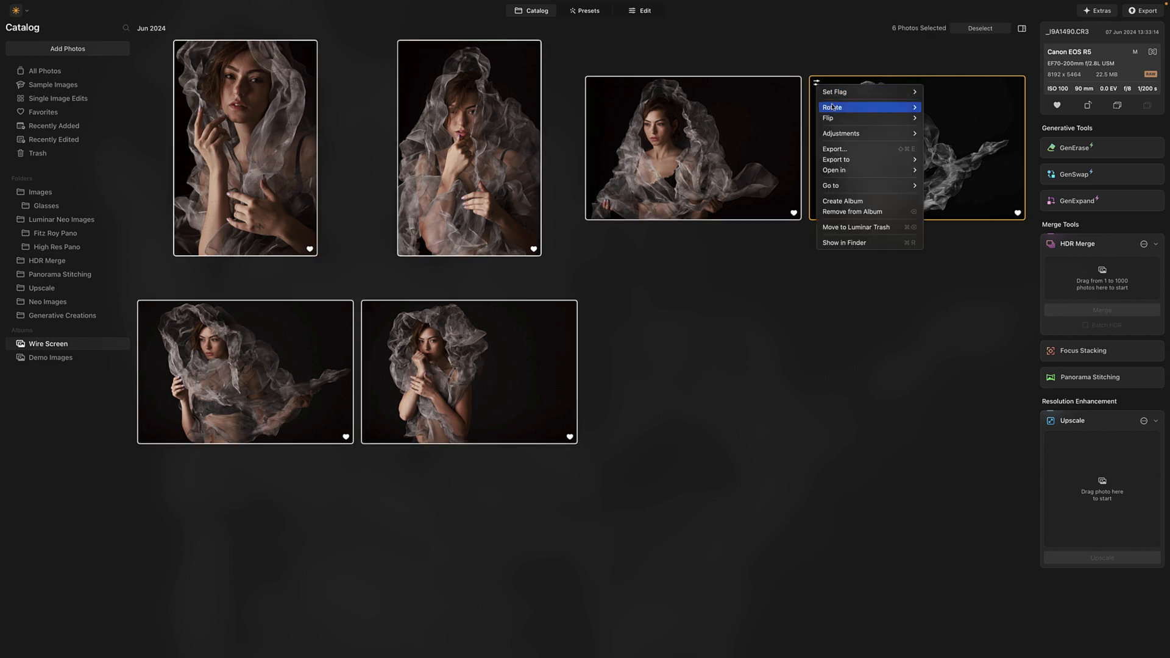
pyautogui.moveTo(841, 133)
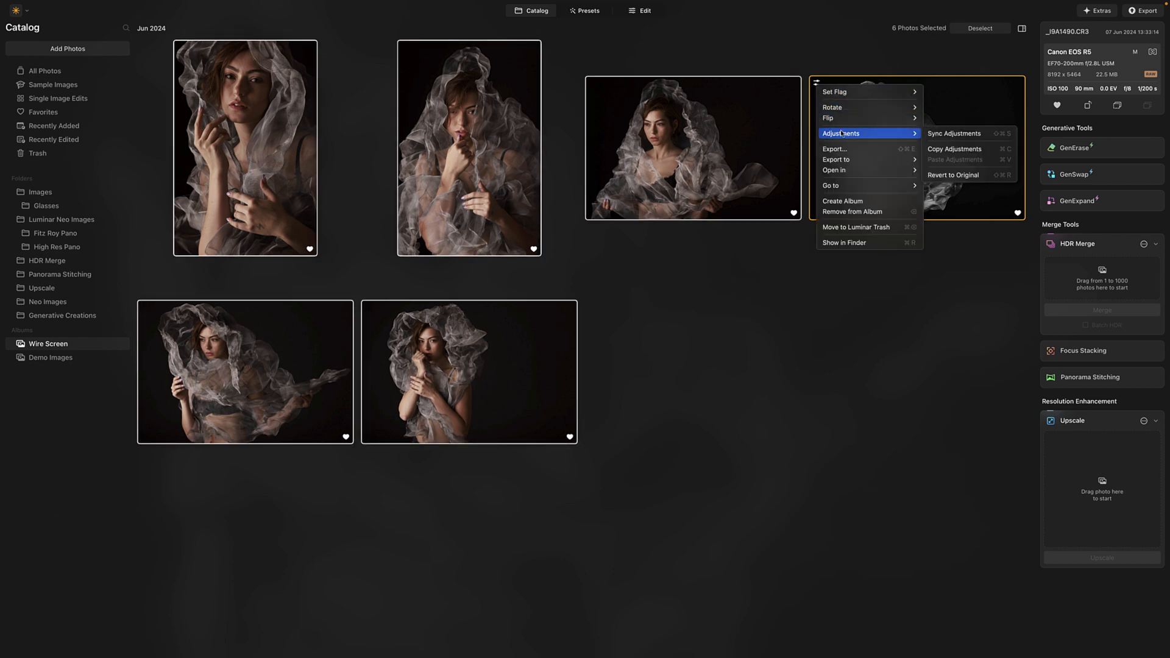
pyautogui.click(957, 139)
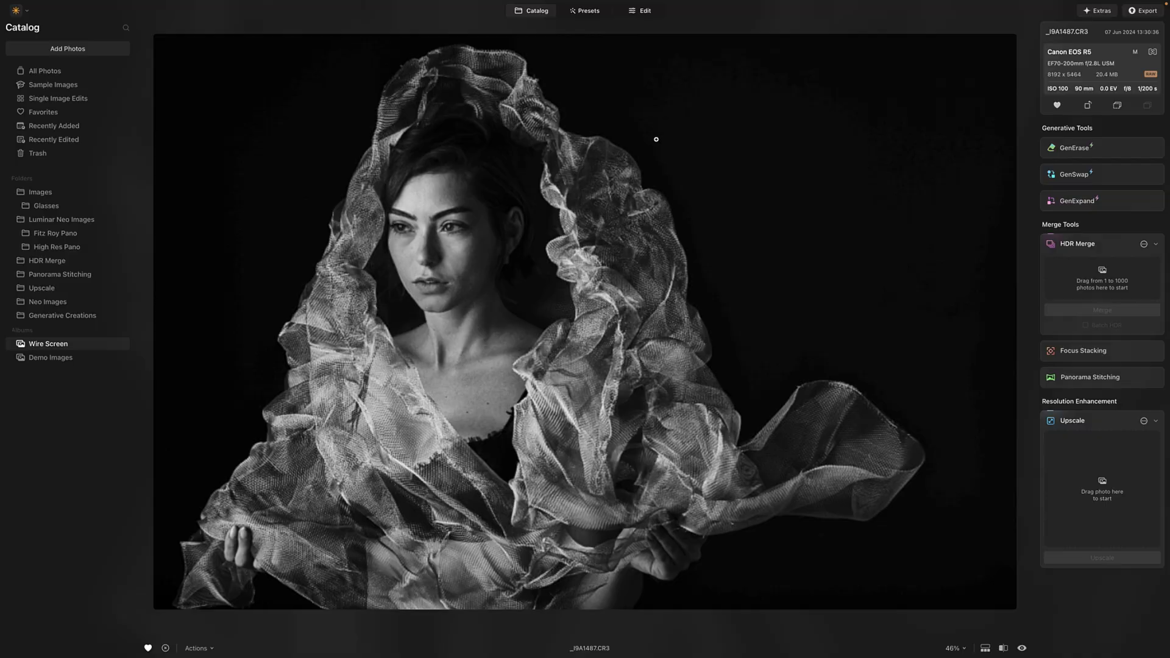
# Examine the face in the synced photo _I9A1487.CR3 at 100% and return to the catalog
pyautogui.click(439, 282)
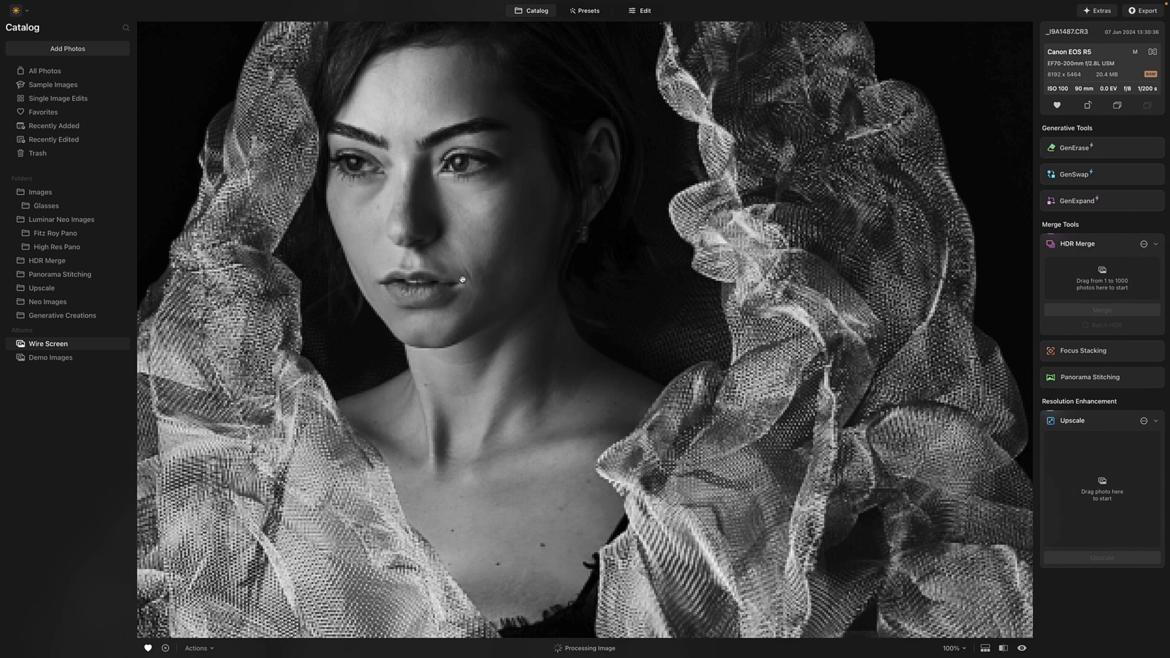
pyautogui.moveTo(462, 281); pyautogui.dragTo(464, 335)
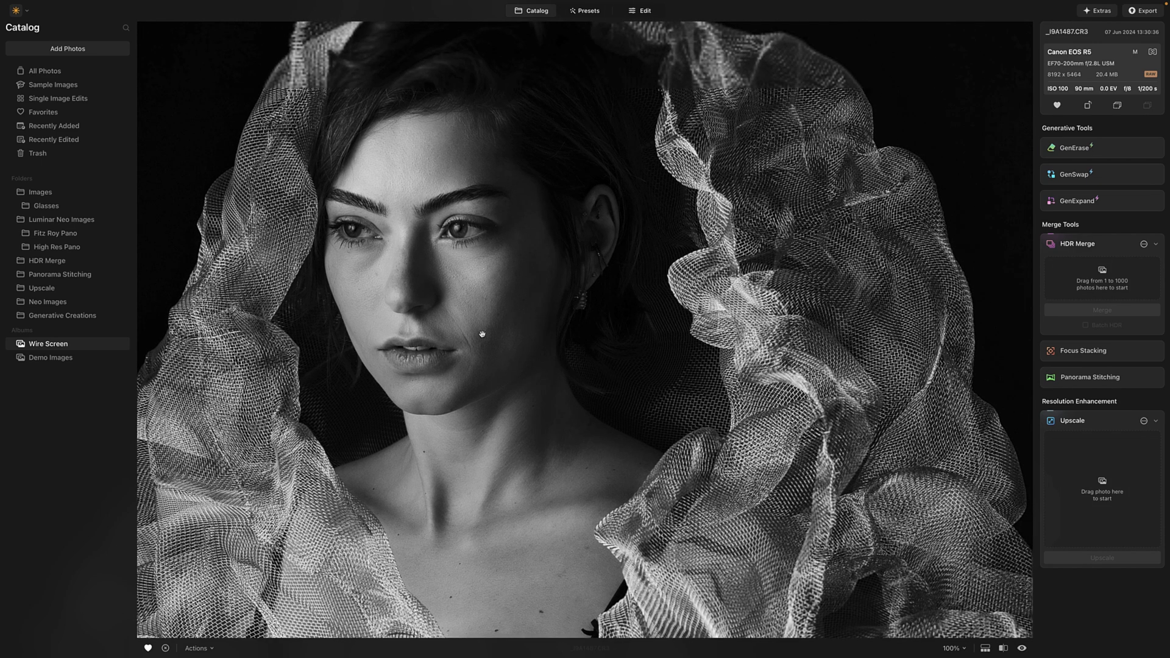
pyautogui.click(478, 334)
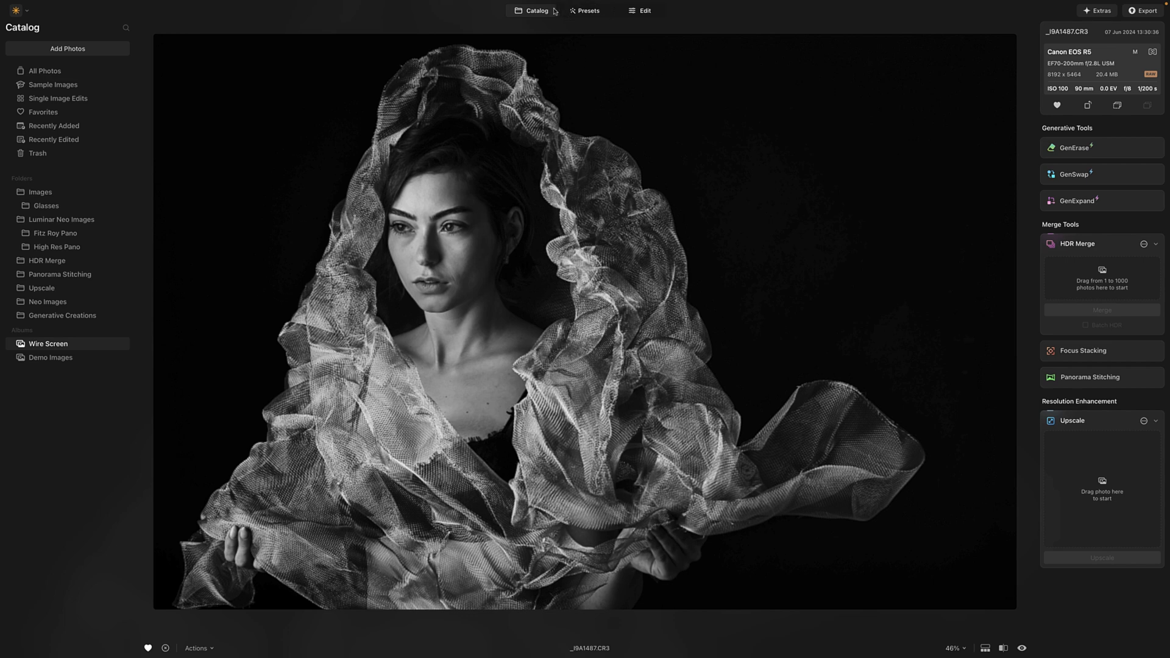
pyautogui.click(555, 11)
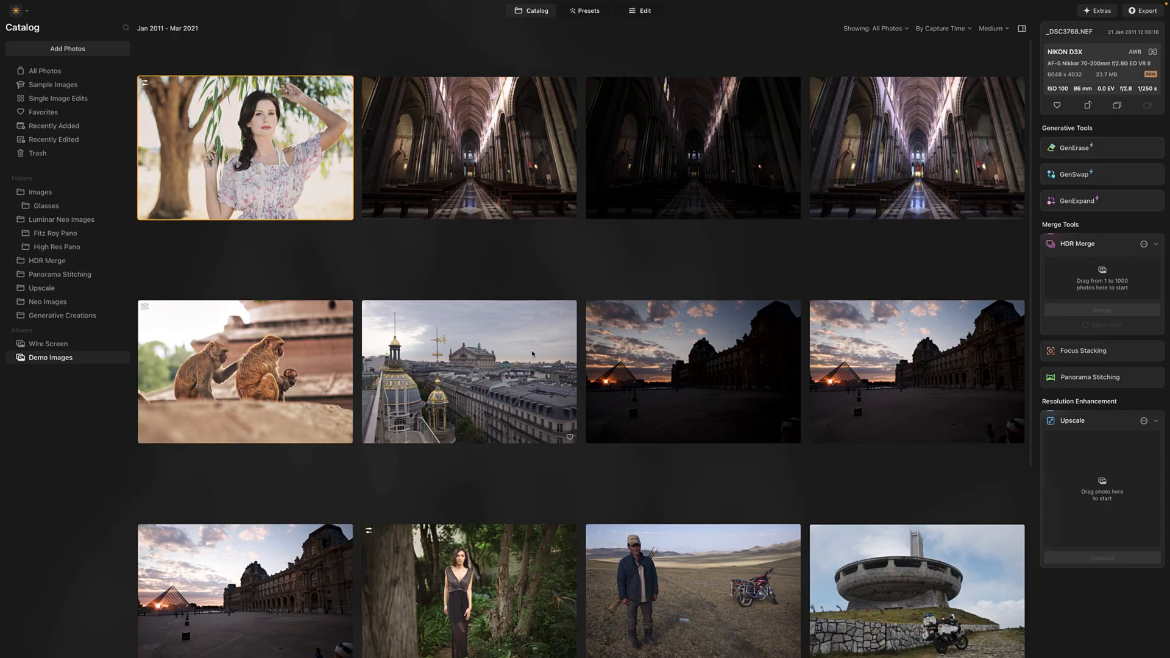
# Open the Paris rooftops photo M1001170.DNG from Demo Images and show the Urban Style preset collection suggested for it
pyautogui.scroll(-3, 532, 353)
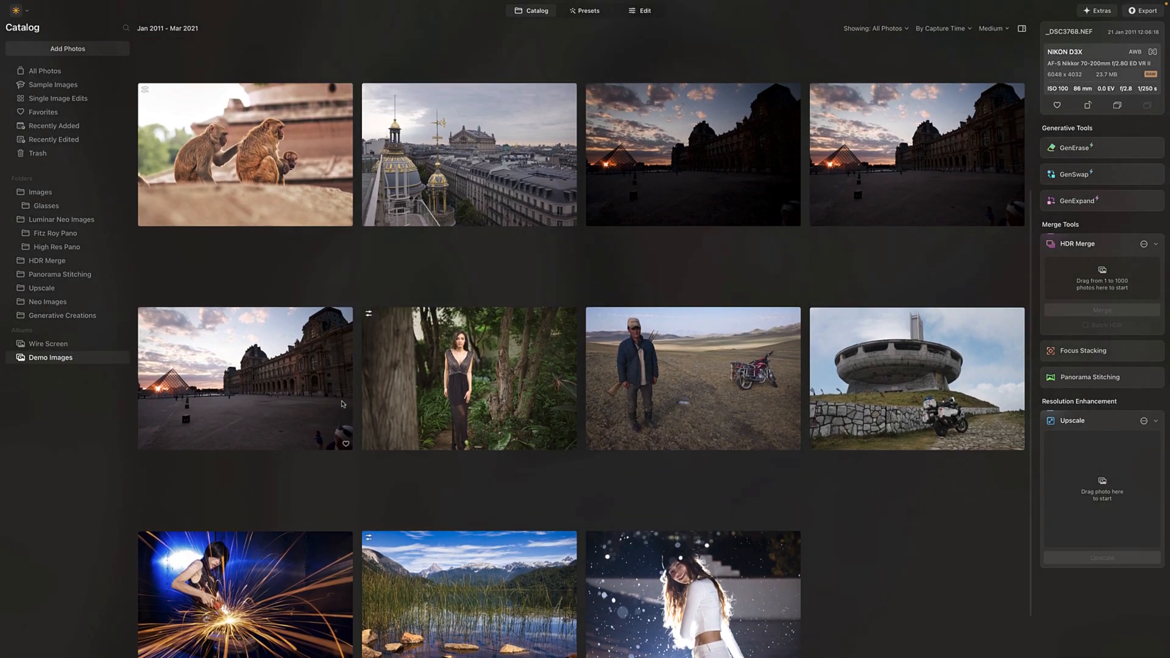
pyautogui.scroll(3, 343, 404)
pyautogui.doubleClick(390, 390)
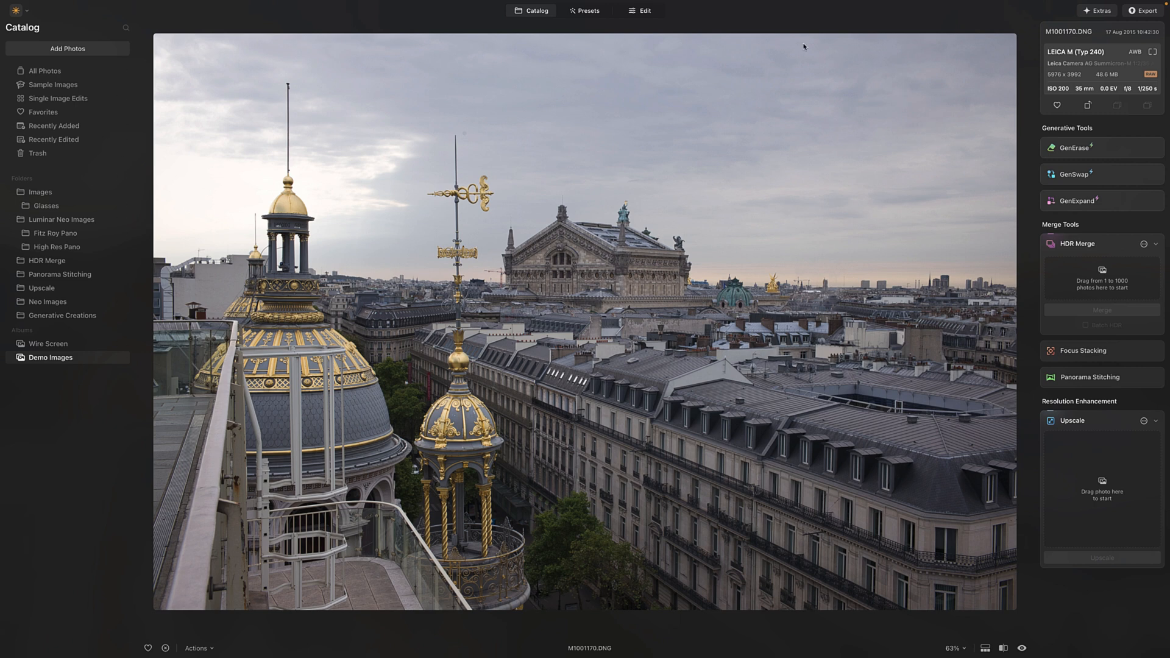
pyautogui.click(585, 11)
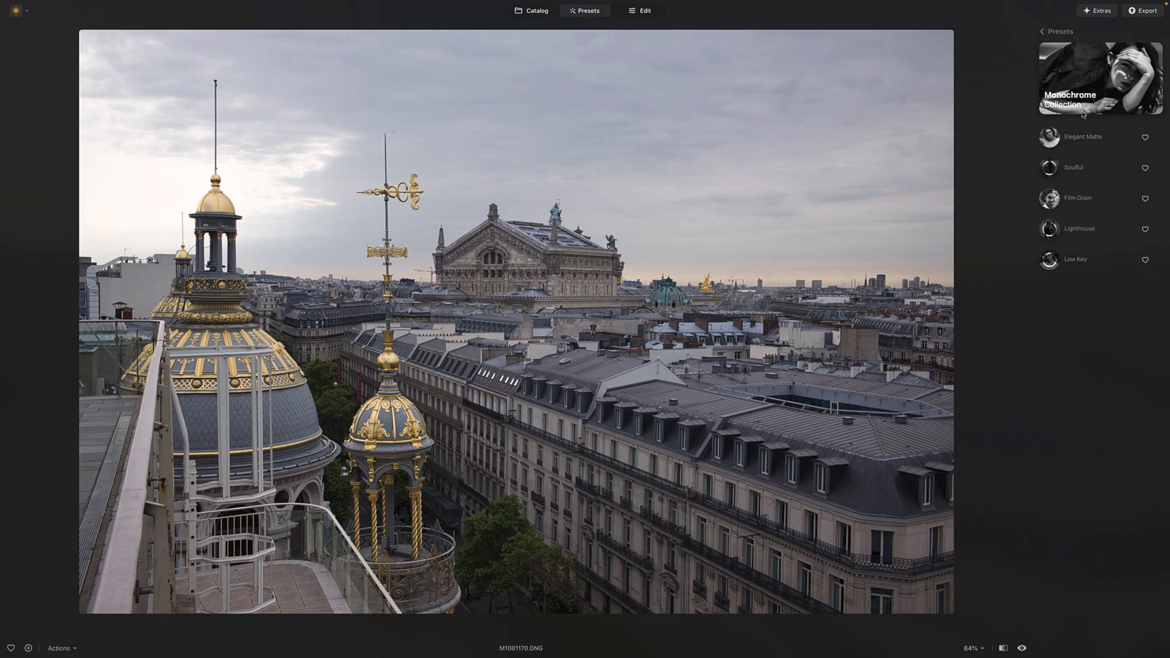
pyautogui.click(1045, 32)
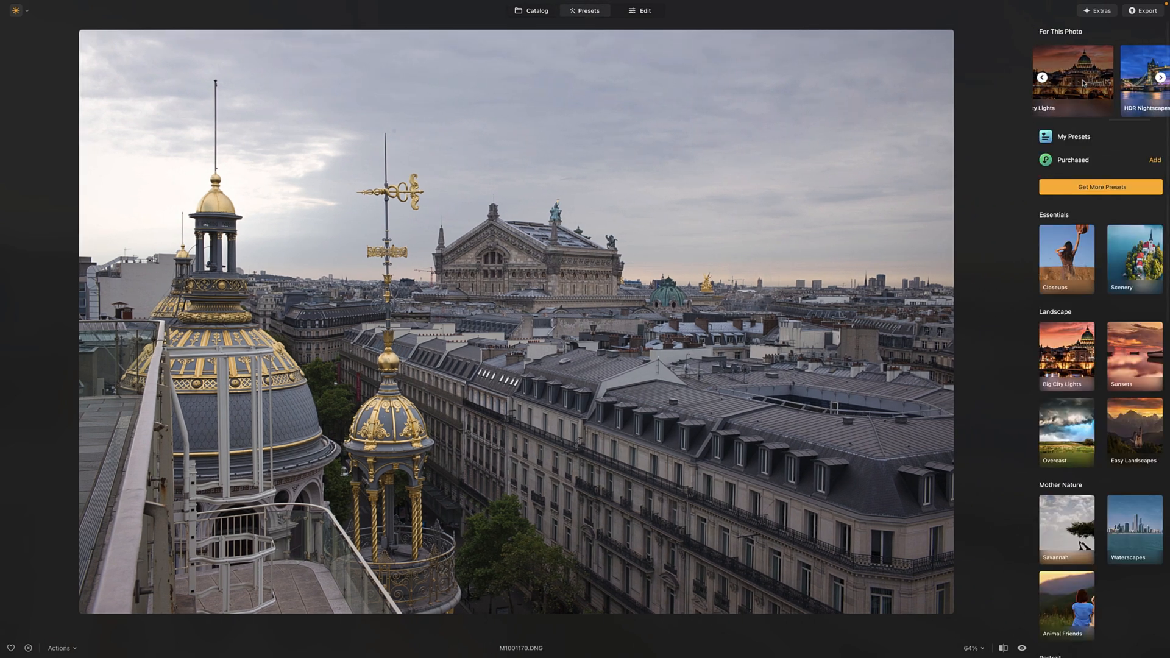
pyautogui.hscroll(-5, 1083, 83)
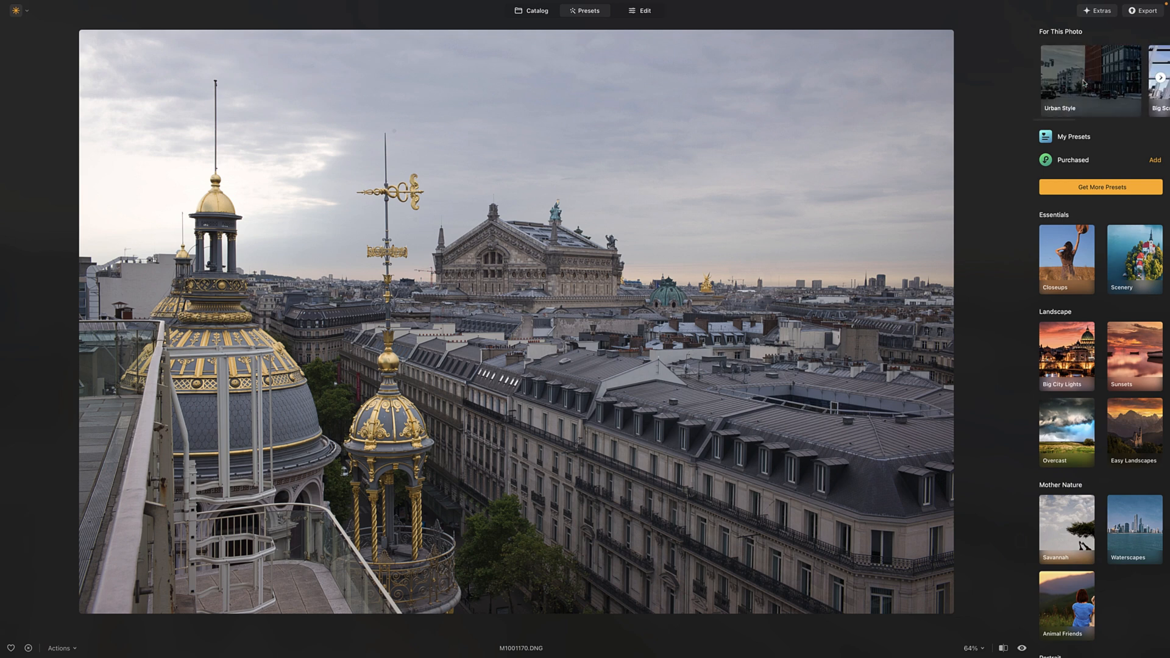
pyautogui.click(1077, 79)
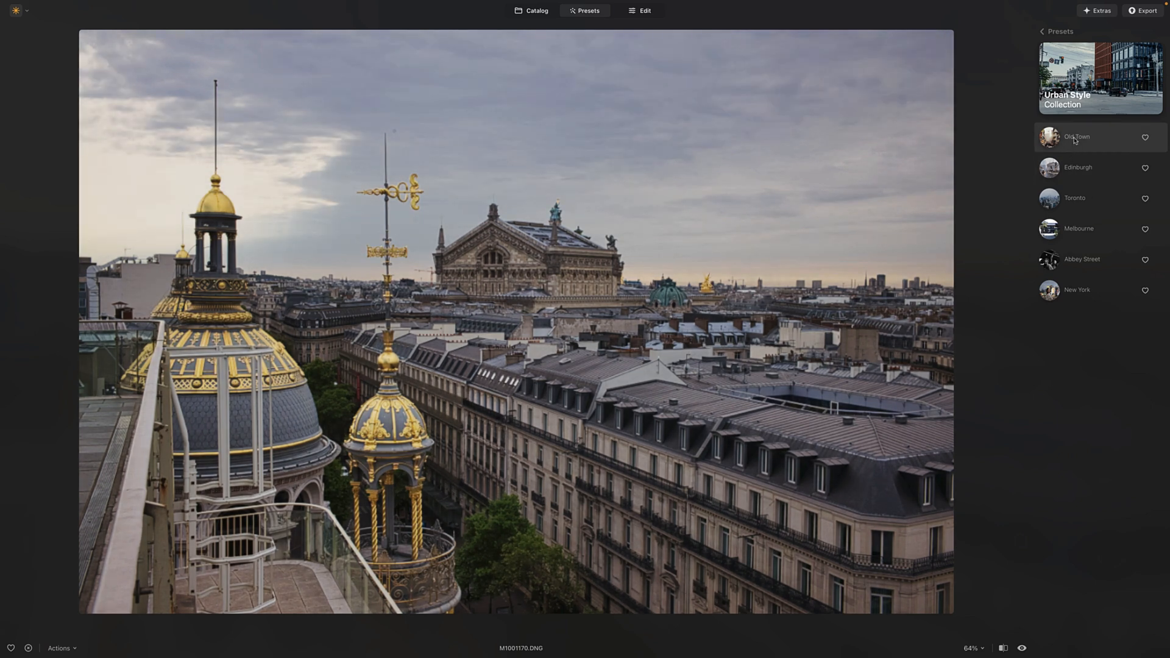
# Apply the Old Town preset to the rooftops photo and compare the result with the original
pyautogui.click(1076, 140)
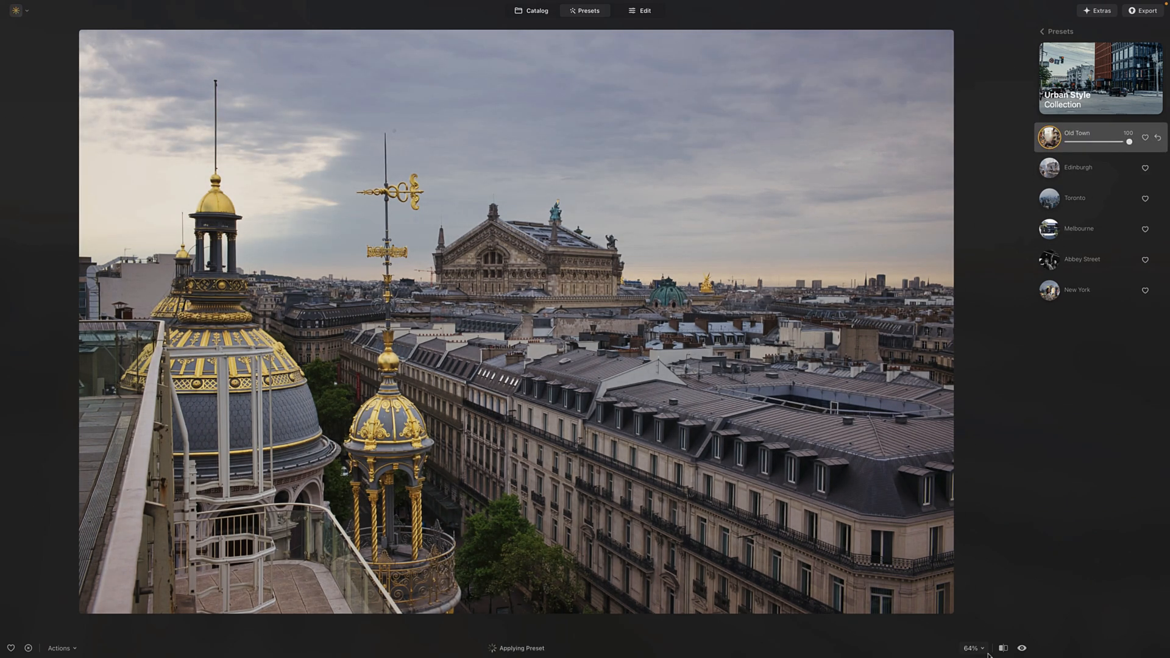
pyautogui.click(1023, 648)
pyautogui.click(1022, 648)
pyautogui.click(1022, 648)
pyautogui.click(1022, 648)
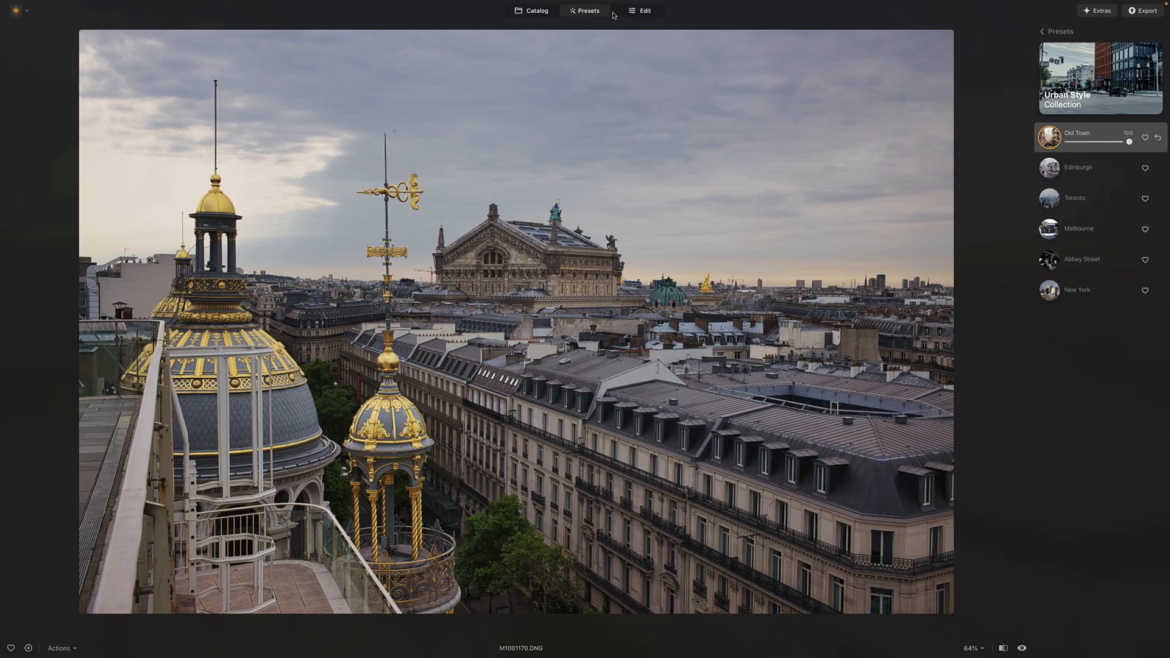
# Replace the sky with Dramatic Sky 2 using the Sky tool, compare with the original, and collapse the tool
pyautogui.click(634, 11)
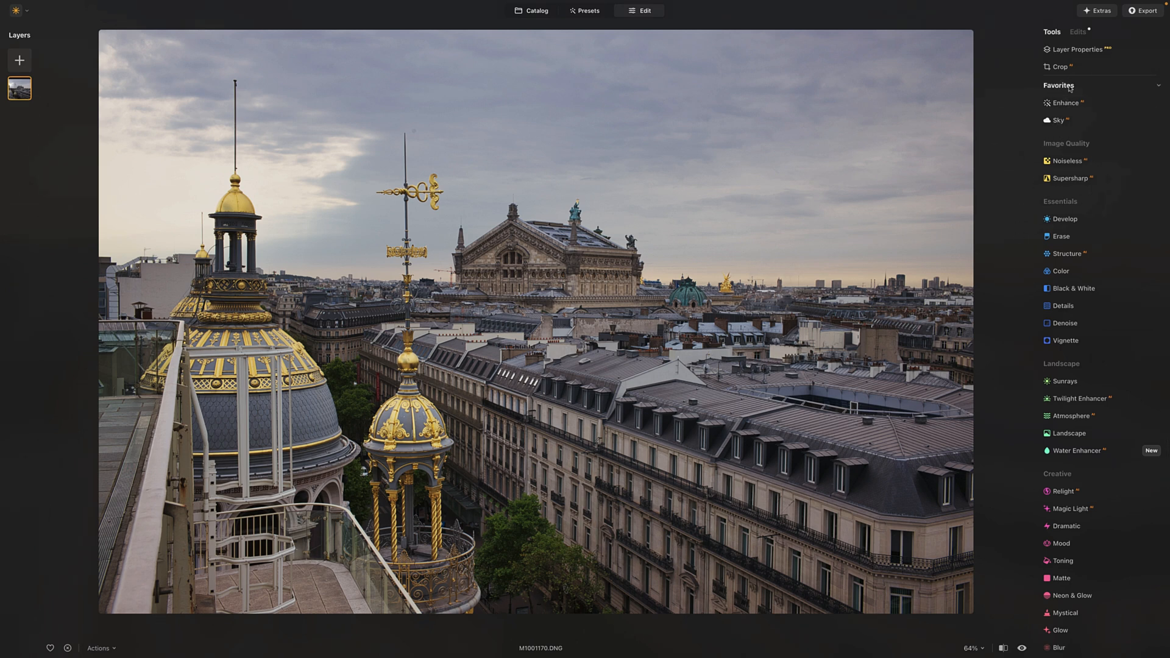
pyautogui.click(1059, 121)
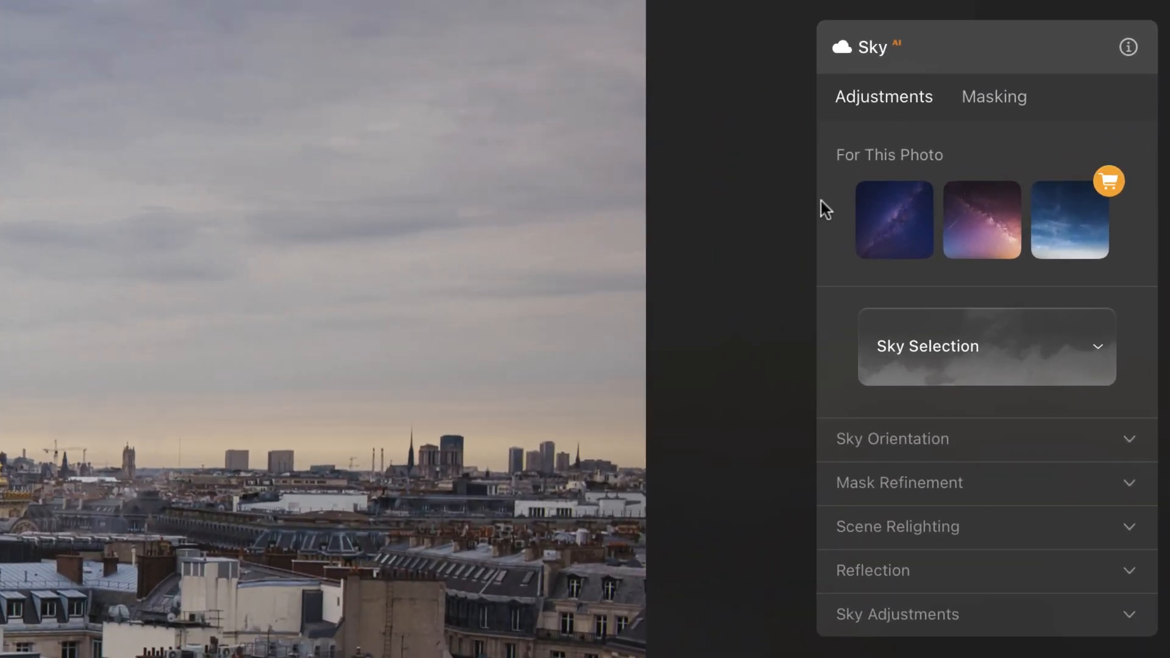
pyautogui.click(1058, 341)
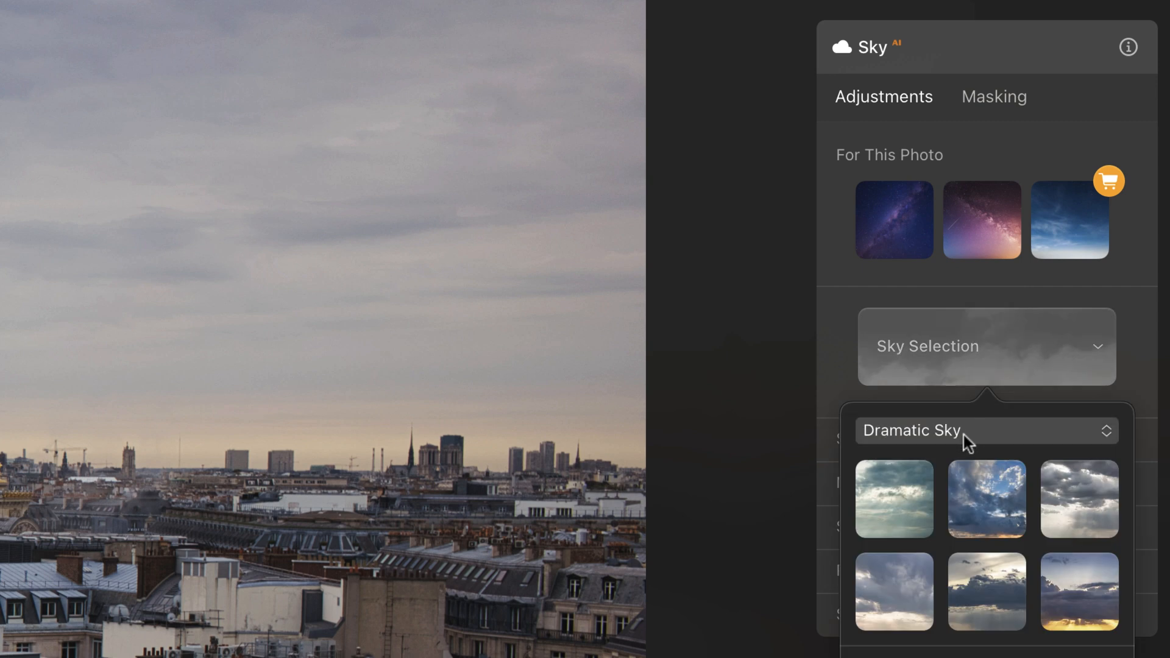
pyautogui.click(990, 514)
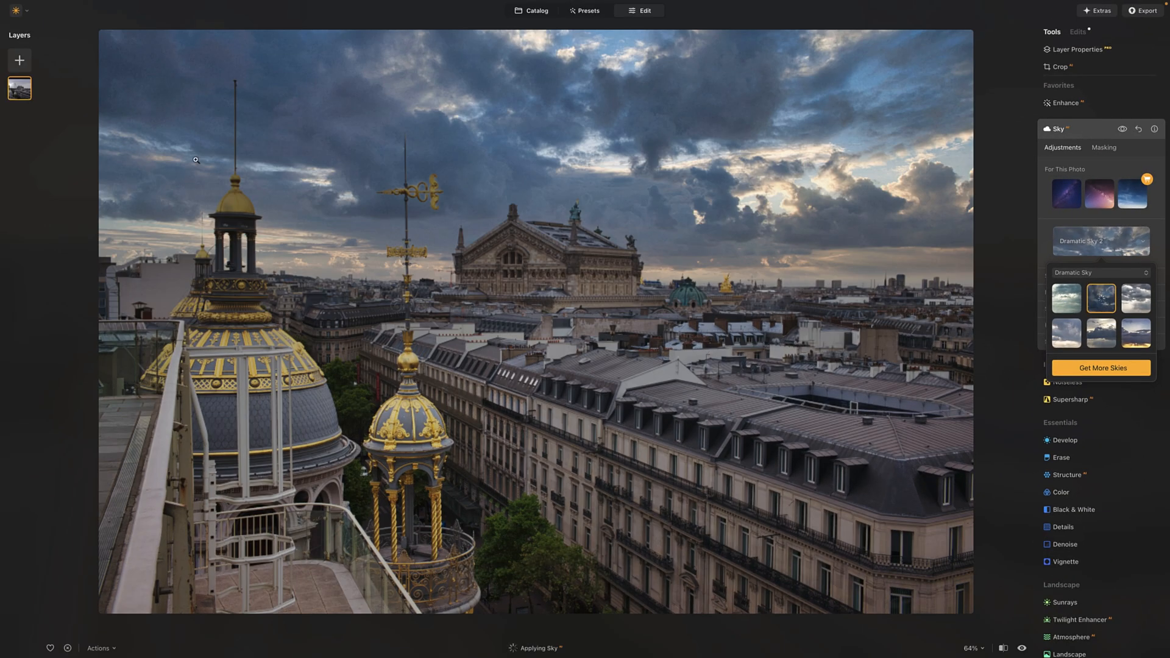
pyautogui.click(1008, 204)
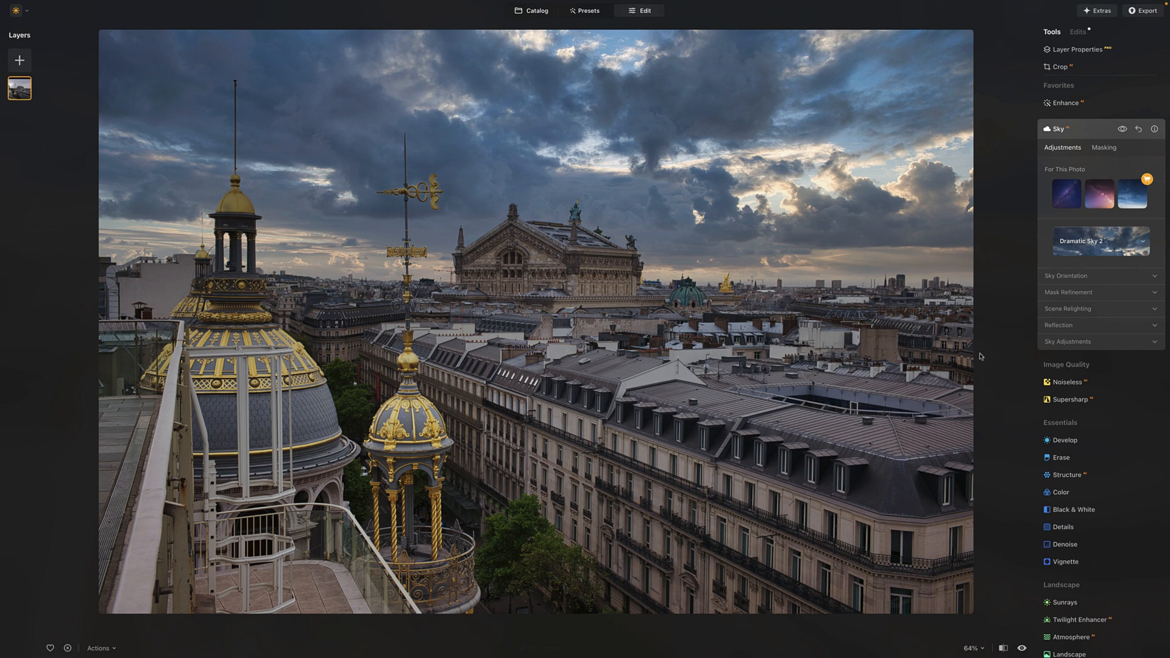
pyautogui.click(1021, 649)
pyautogui.click(1021, 650)
pyautogui.click(1085, 129)
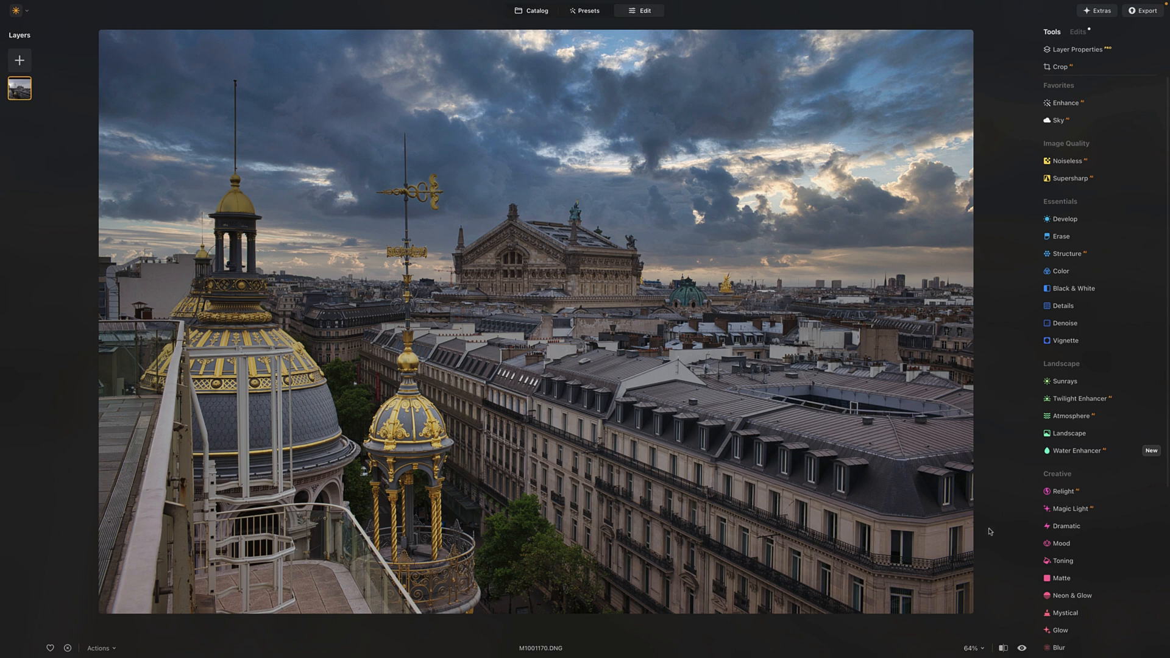
# Compare the edited rooftops photo with the original in a split before/after view, shifting the divider across the opera building
pyautogui.click(1003, 649)
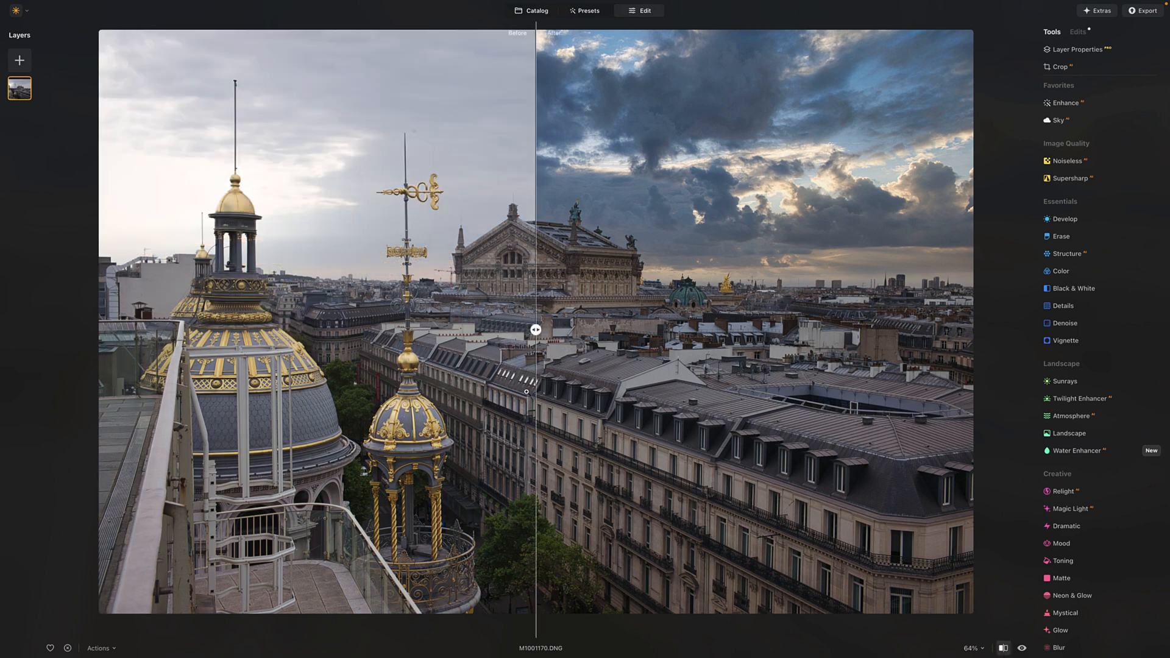
pyautogui.moveTo(535, 329); pyautogui.dragTo(584, 330)
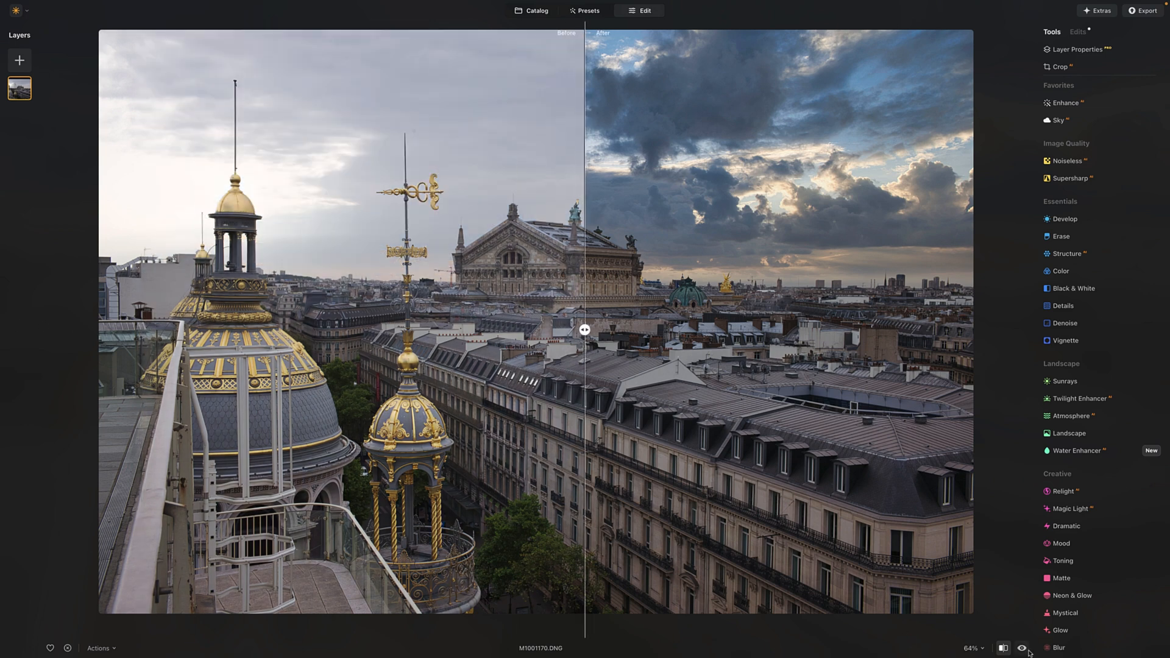
pyautogui.click(1004, 648)
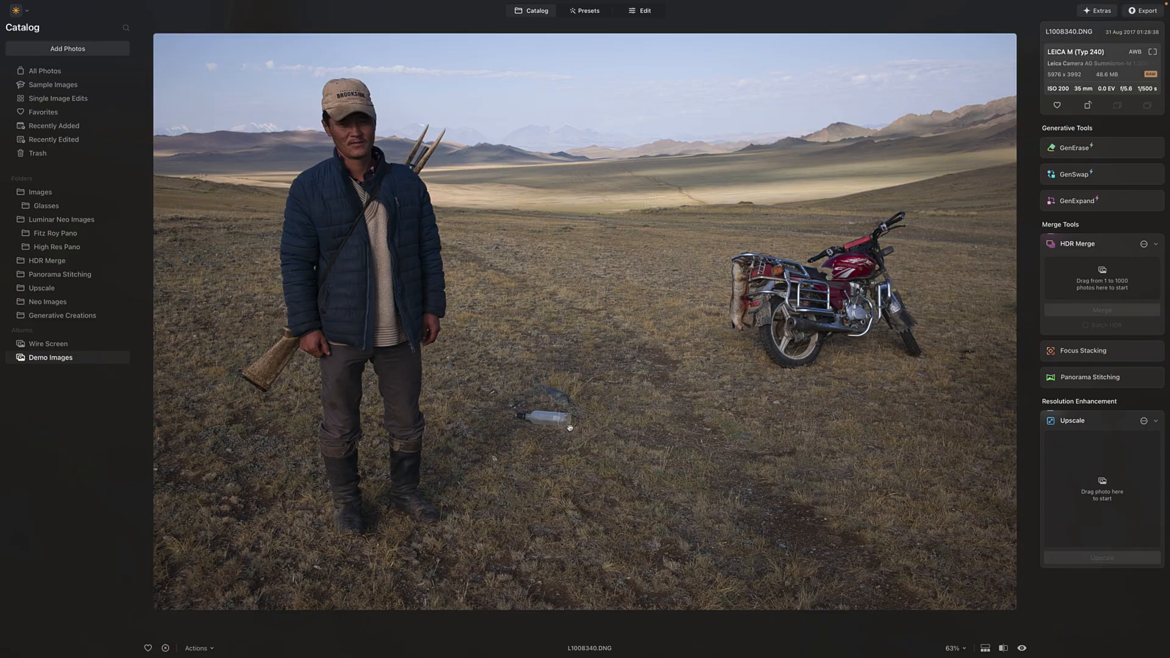
# Examine the bottle on the ground in L1008340.DNG at 100% and return to the full view
pyautogui.click(535, 420)
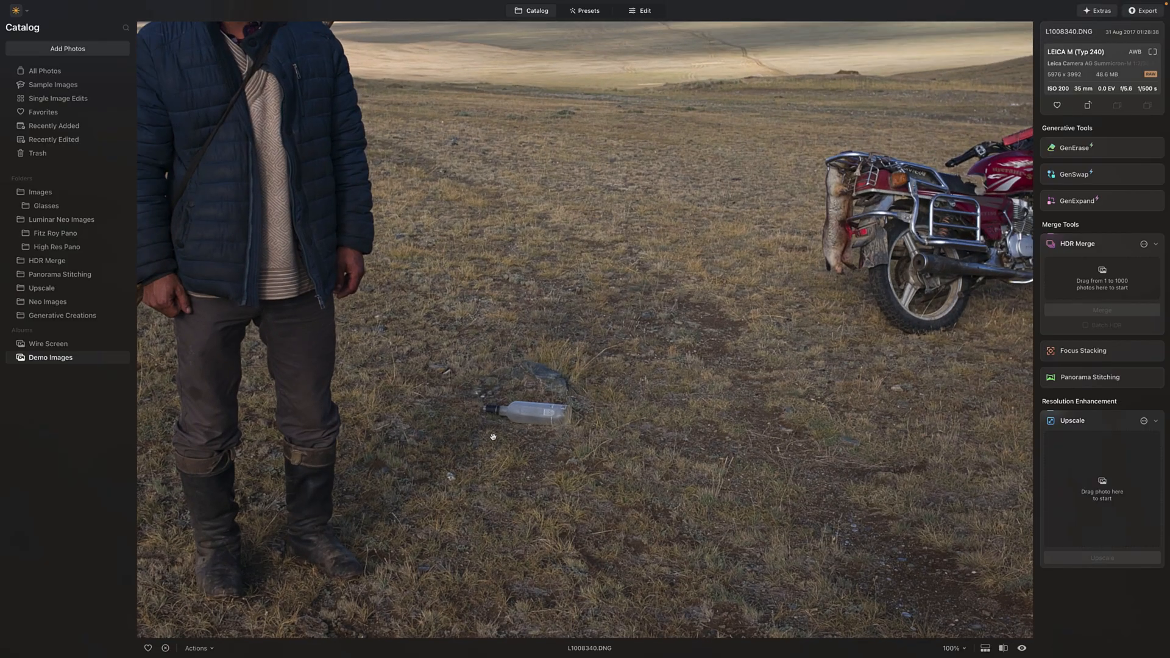
pyautogui.click(540, 431)
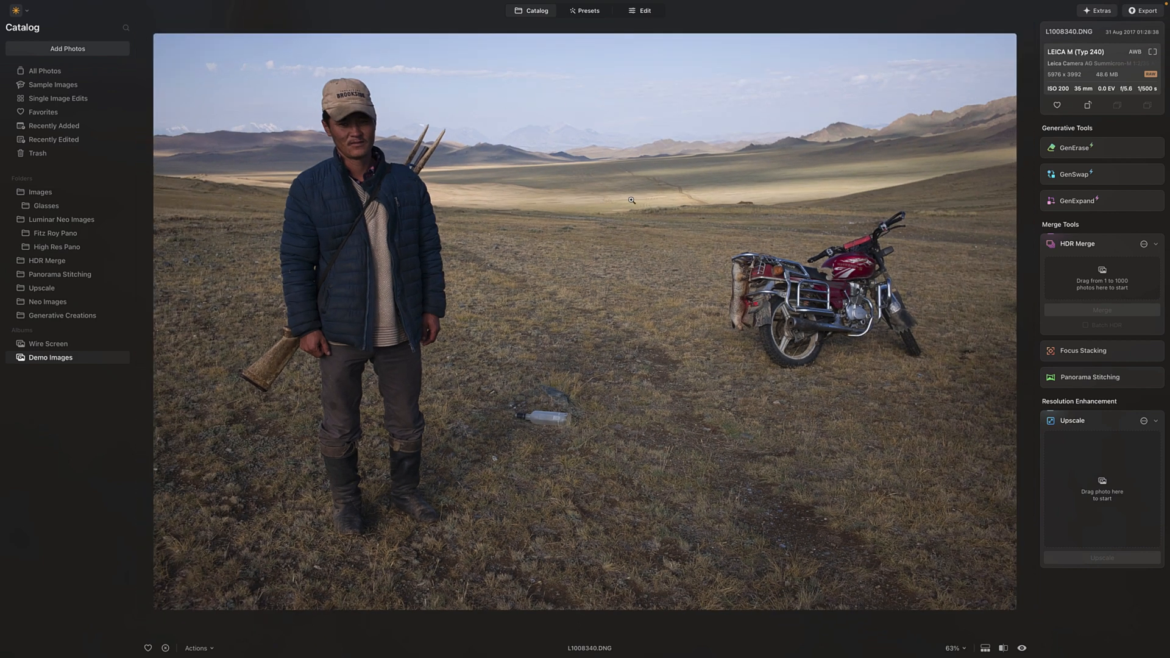
# Browse the preset collections suggested for L1008340.DNG and open the Overcast collection under Landscape
pyautogui.click(585, 11)
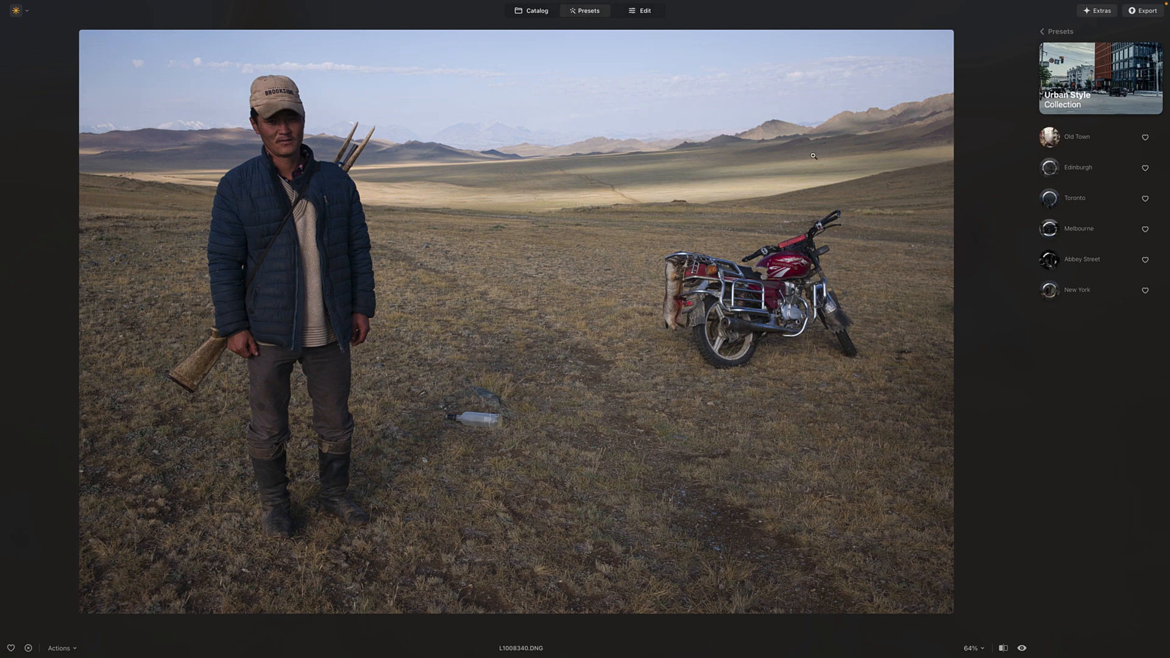
pyautogui.click(1050, 34)
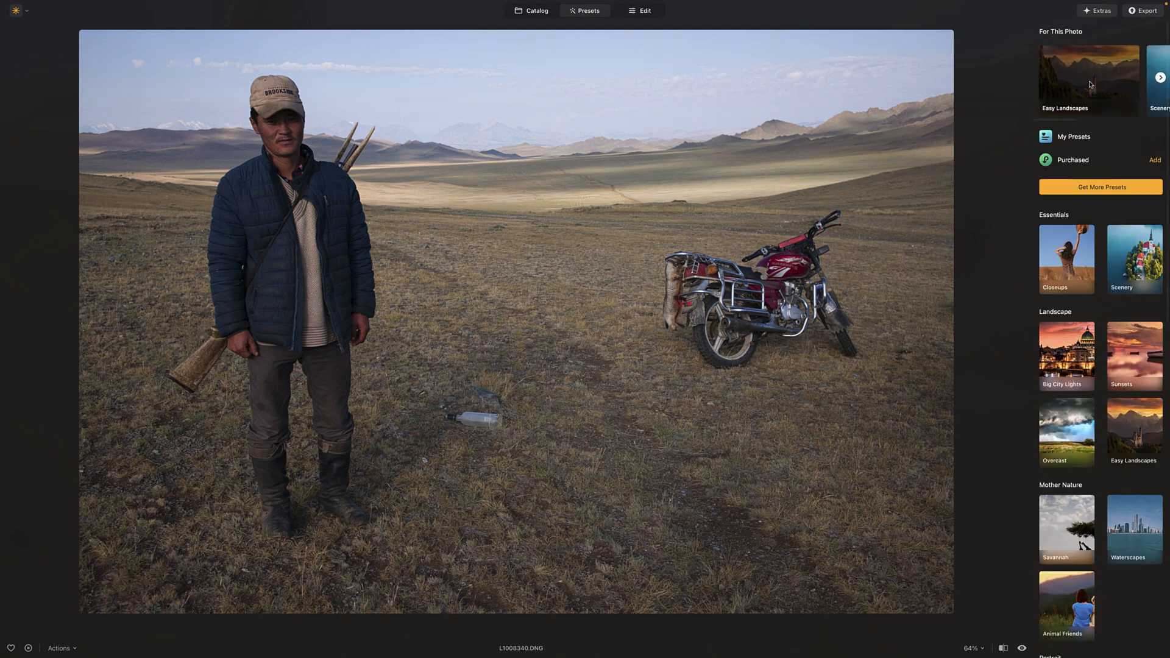
pyautogui.hscroll(3, 1089, 85)
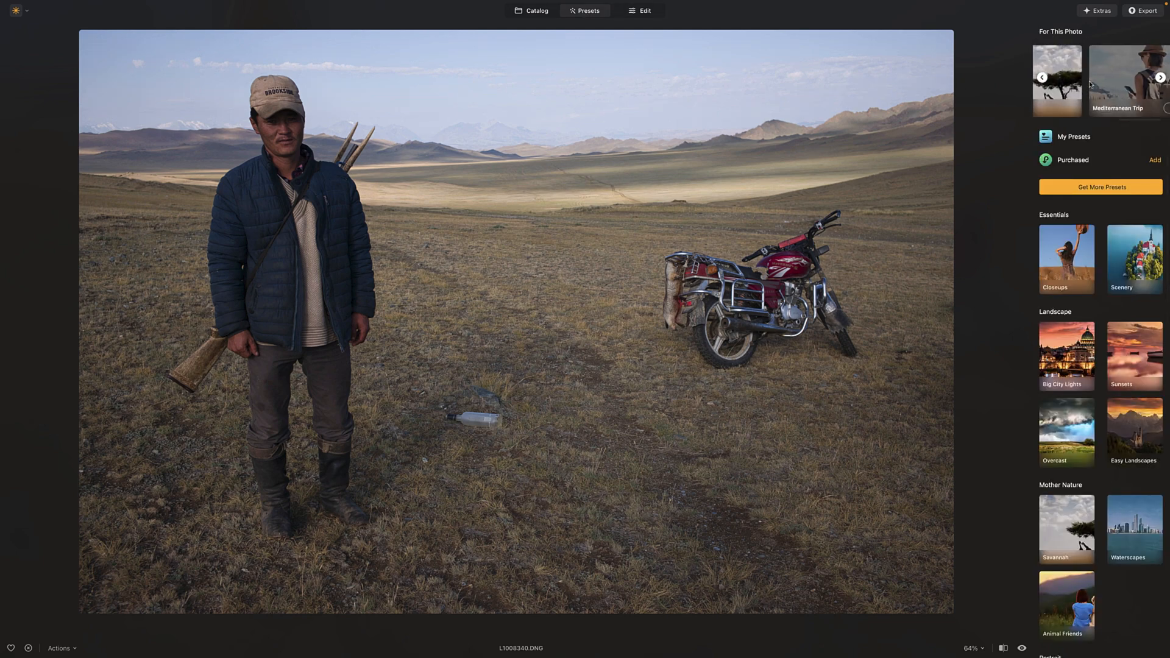
pyautogui.hscroll(-4, 1090, 85)
pyautogui.hscroll(-2, 1089, 82)
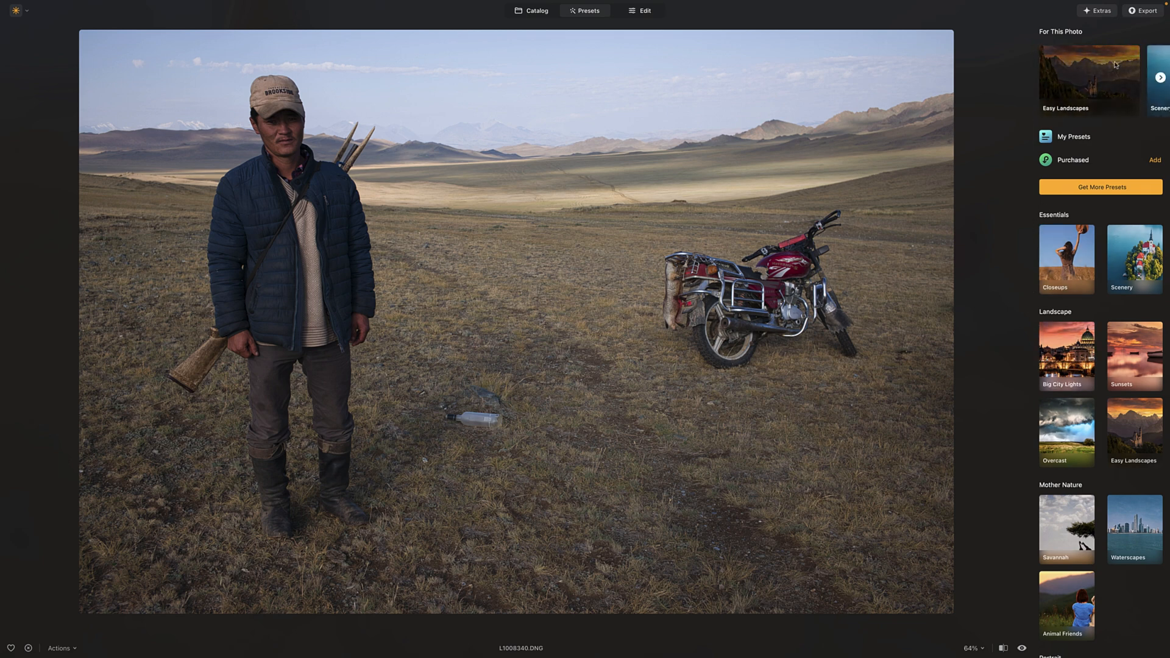
pyautogui.click(1060, 432)
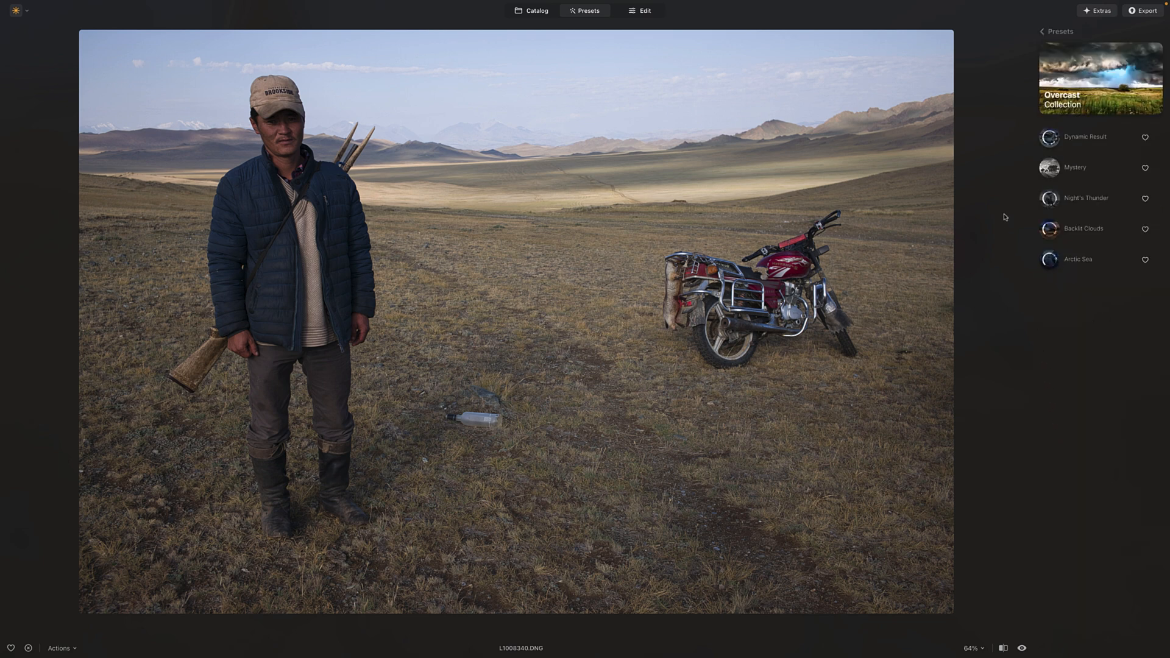
# Apply the Dynamic Result preset to the photo and compare the result with the original
pyautogui.click(1080, 139)
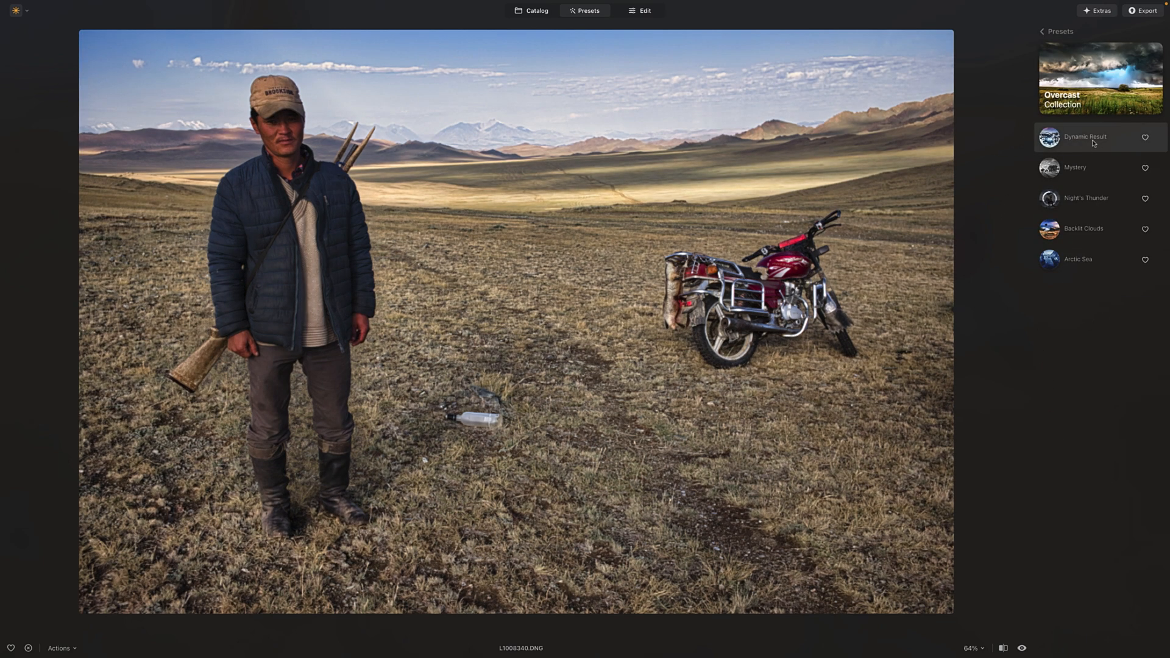
pyautogui.click(1094, 143)
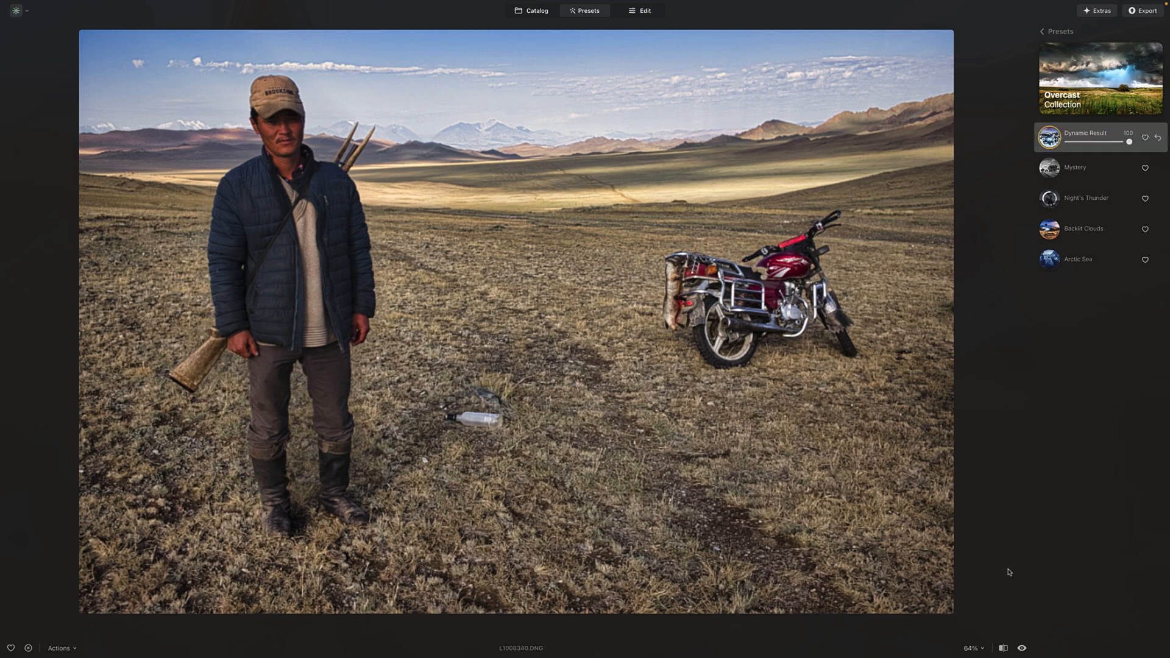
pyautogui.click(1021, 648)
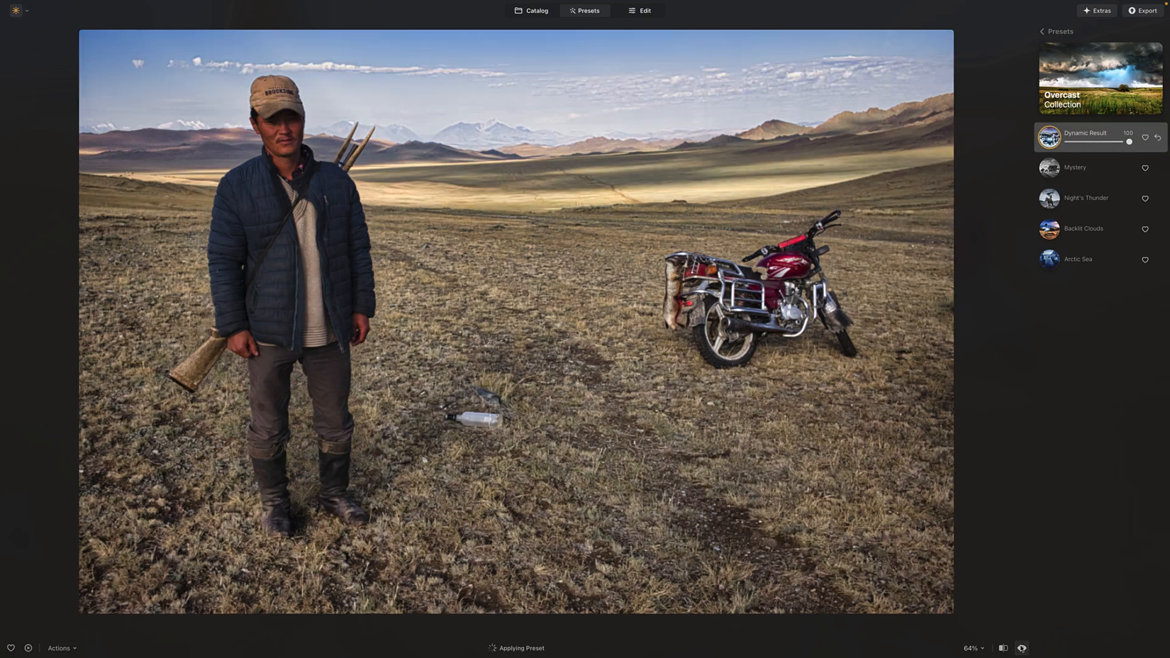
pyautogui.click(1022, 647)
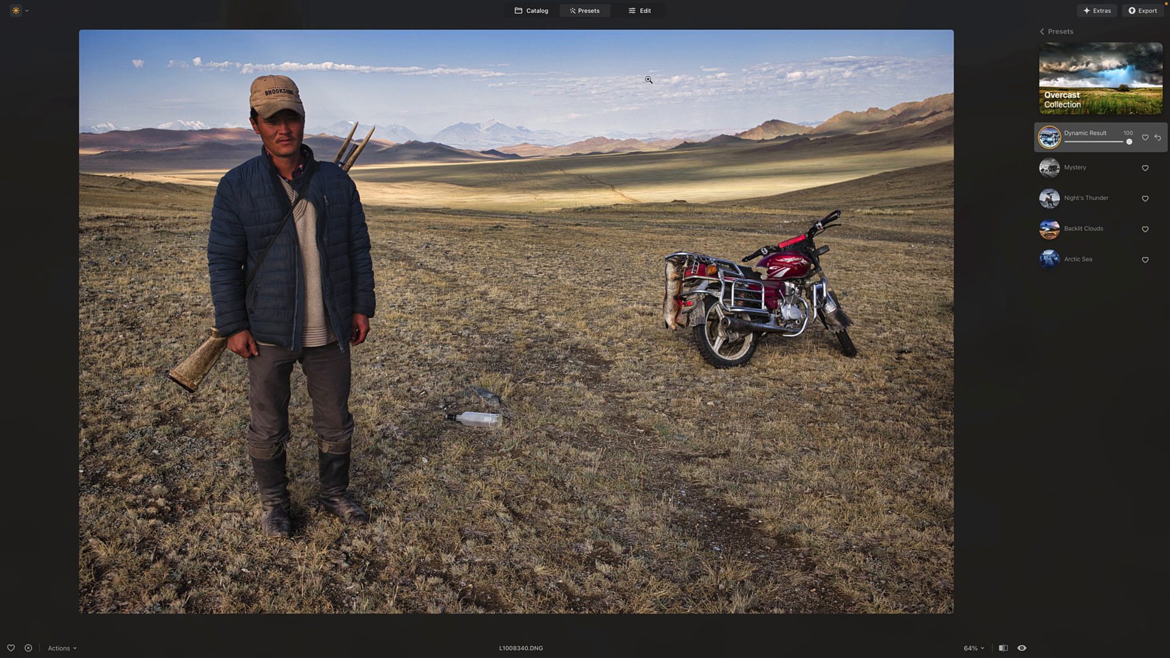
# Set Face Light to 60 with the Face tool and compare the man's face with and without the adjustment
pyautogui.click(640, 12)
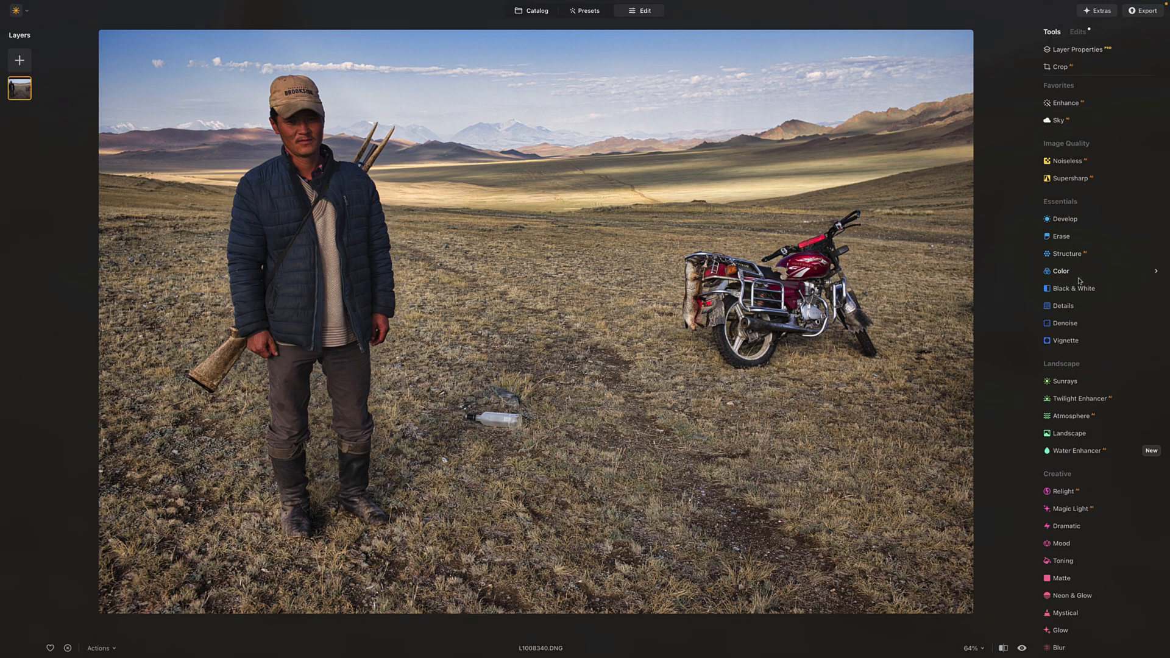
pyautogui.scroll(-1, 1087, 371)
pyautogui.scroll(-5, 1088, 371)
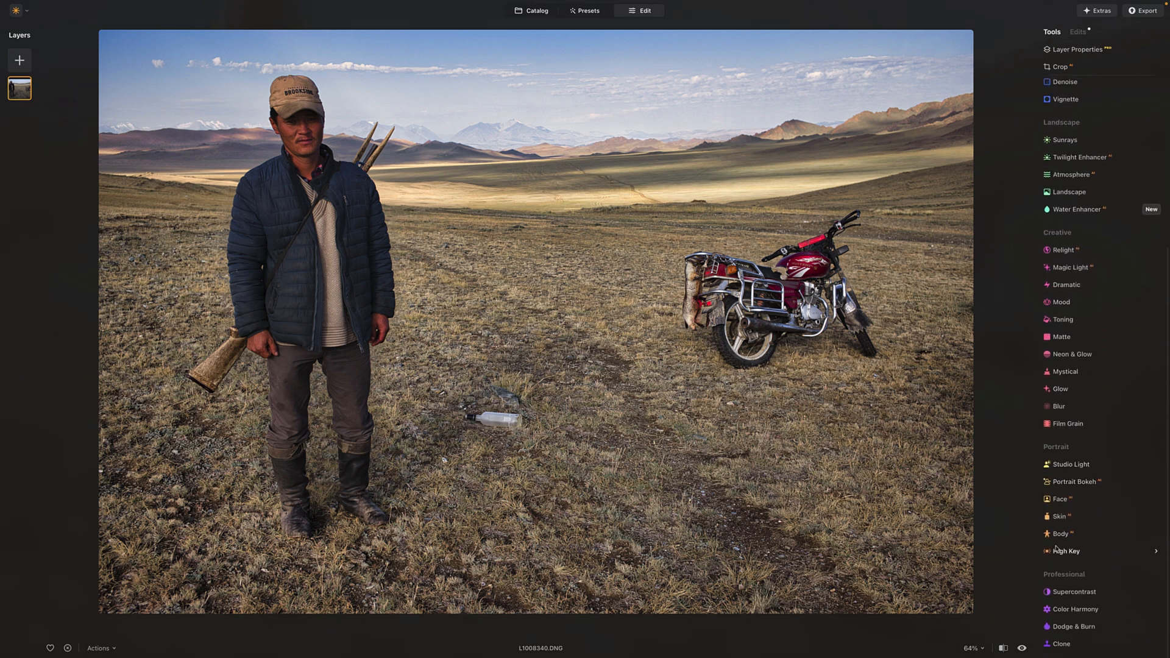
pyautogui.click(1059, 500)
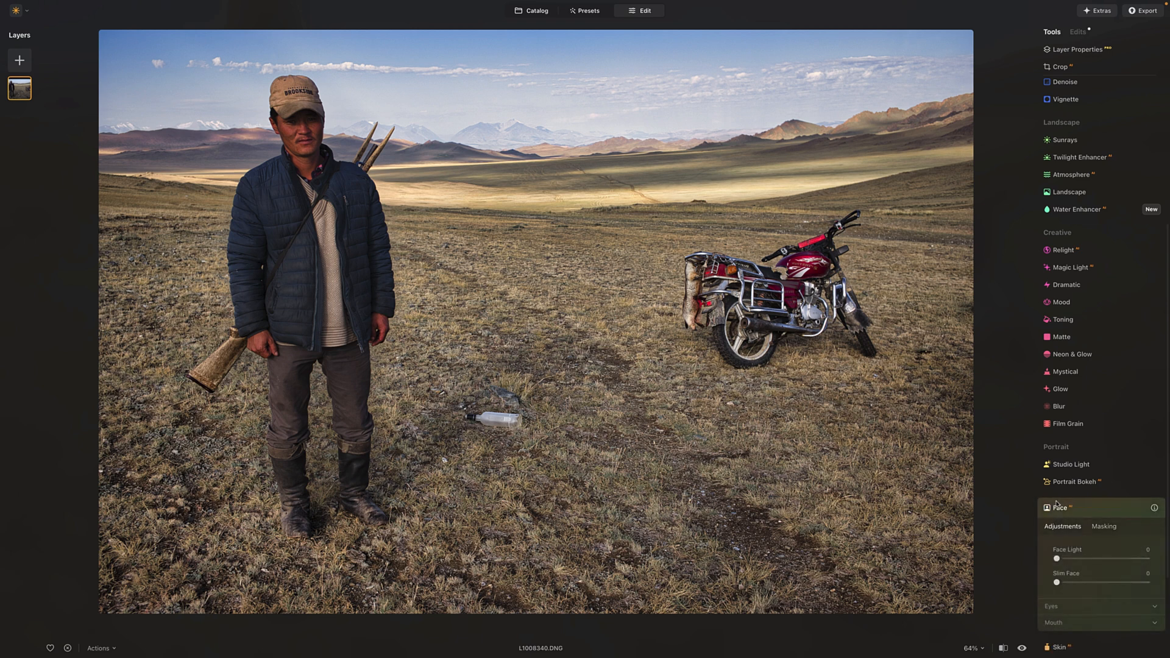
pyautogui.scroll(-3, 1074, 557)
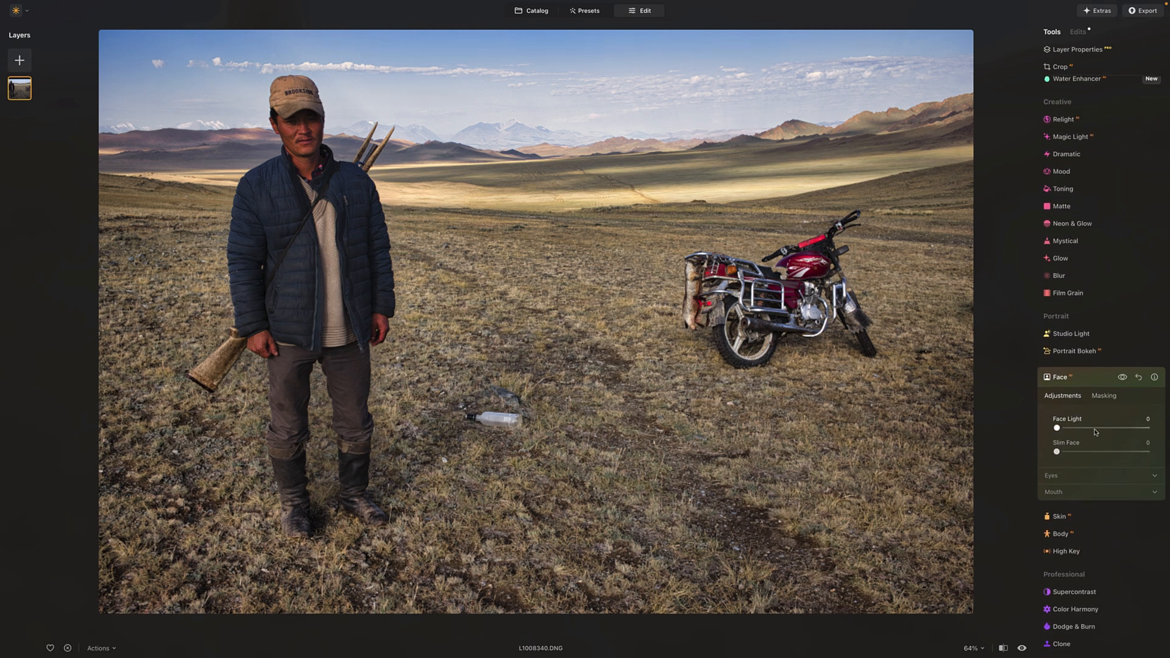
pyautogui.moveTo(1057, 427); pyautogui.dragTo(1112, 432)
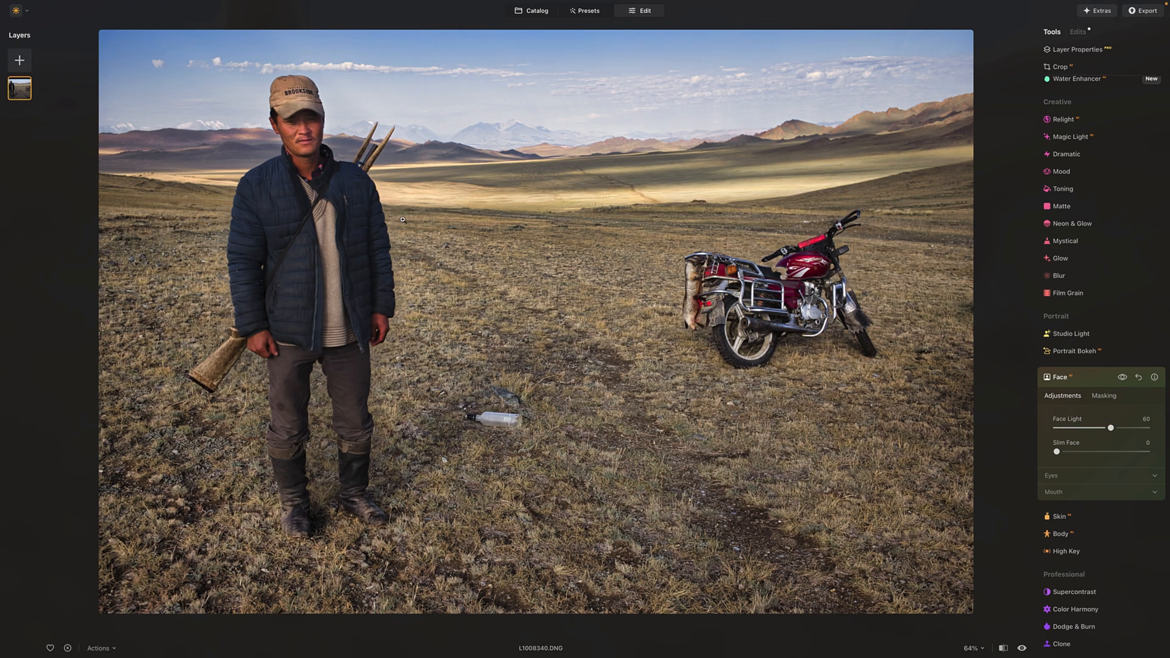
pyautogui.click(1122, 378)
pyautogui.click(1123, 377)
pyautogui.click(1123, 377)
# Remove the bottle lying on the grass with the Erase tool using a brush size of 20
pyautogui.scroll(8, 1078, 286)
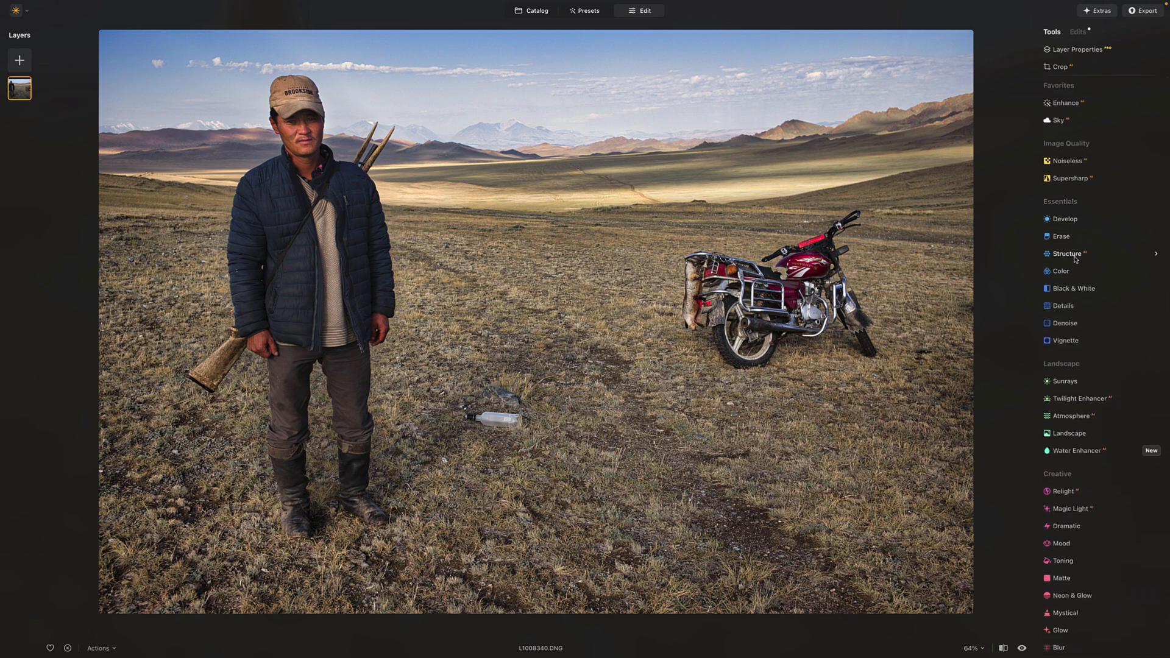
pyautogui.click(1061, 237)
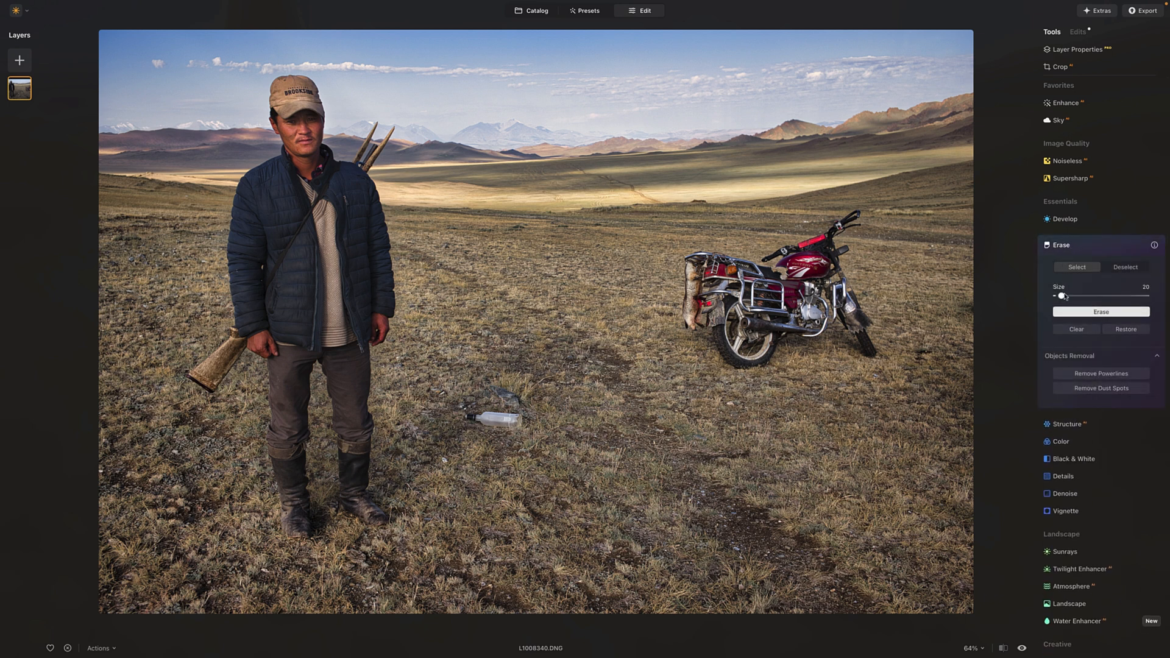
pyautogui.moveTo(521, 417)
pyautogui.mouseDown()
pyautogui.moveTo(468, 418)
pyautogui.moveTo(523, 420)
pyautogui.mouseUp()
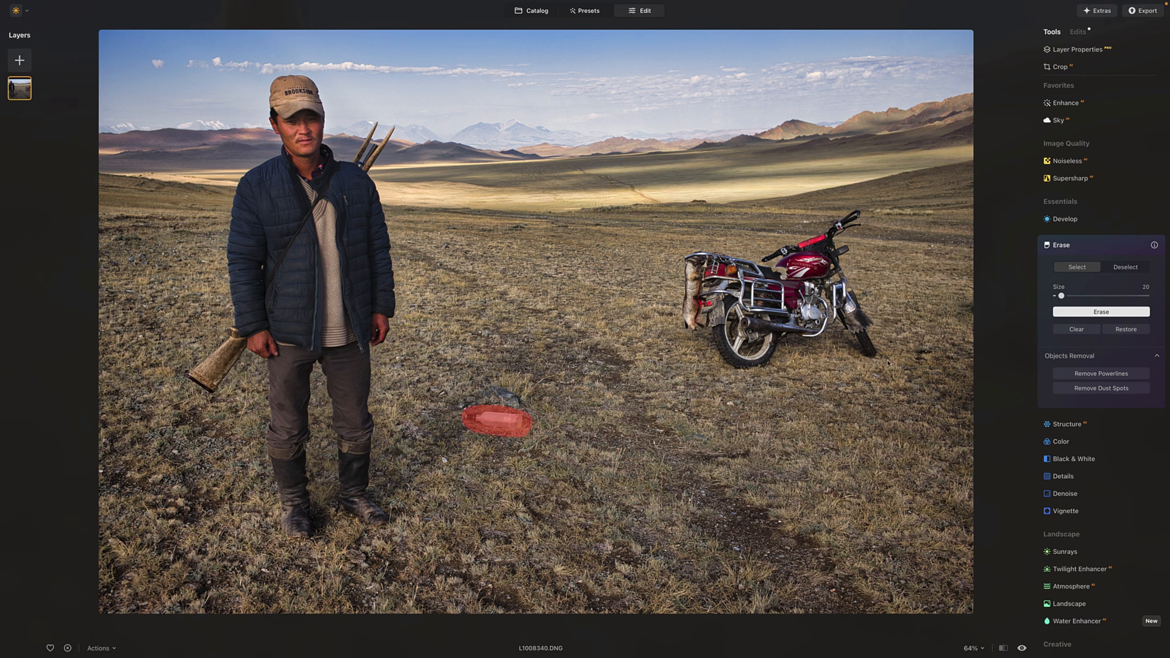
pyautogui.click(1101, 314)
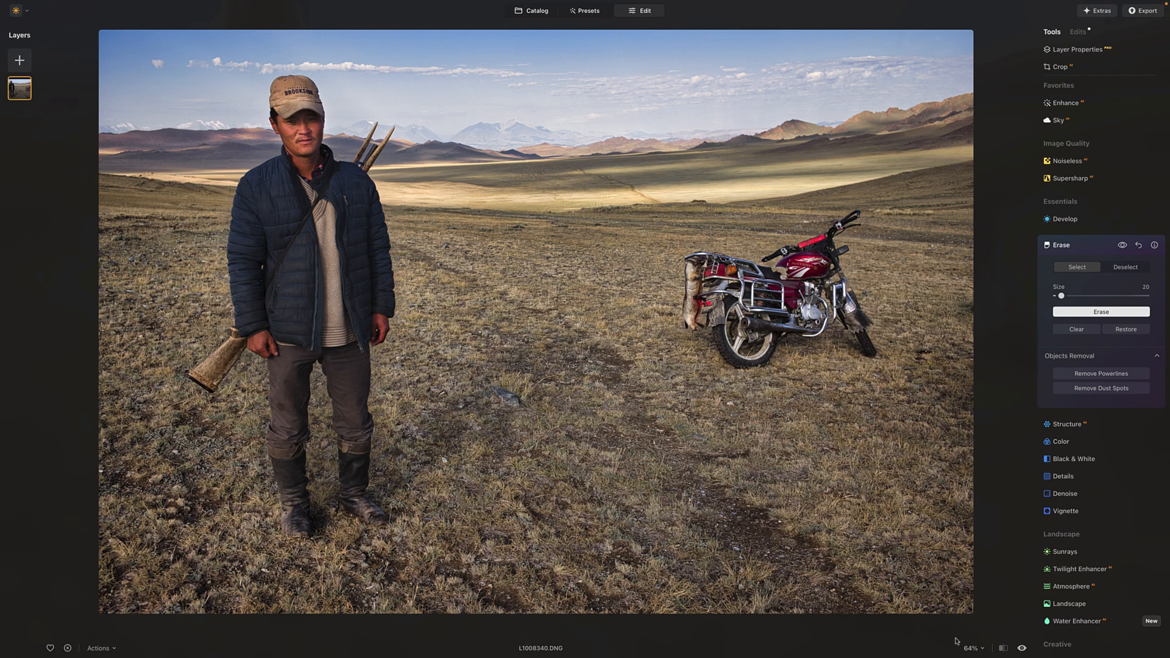
# Inspect the erased area at 100% against the original photo and collapse the Erase tool
pyautogui.click(971, 647)
pyautogui.click(929, 564)
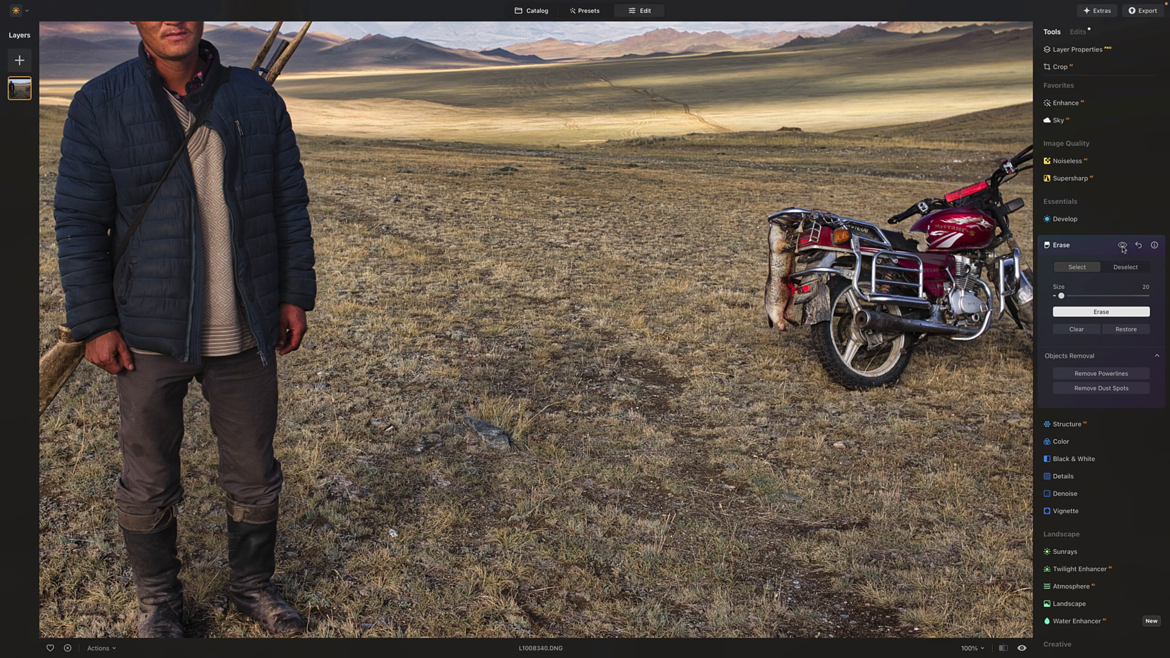
pyautogui.click(1022, 649)
pyautogui.click(1021, 650)
pyautogui.click(1084, 245)
# Compare the edit with the original in a split view across the erased ground area, and return to the full photo
pyautogui.click(1004, 648)
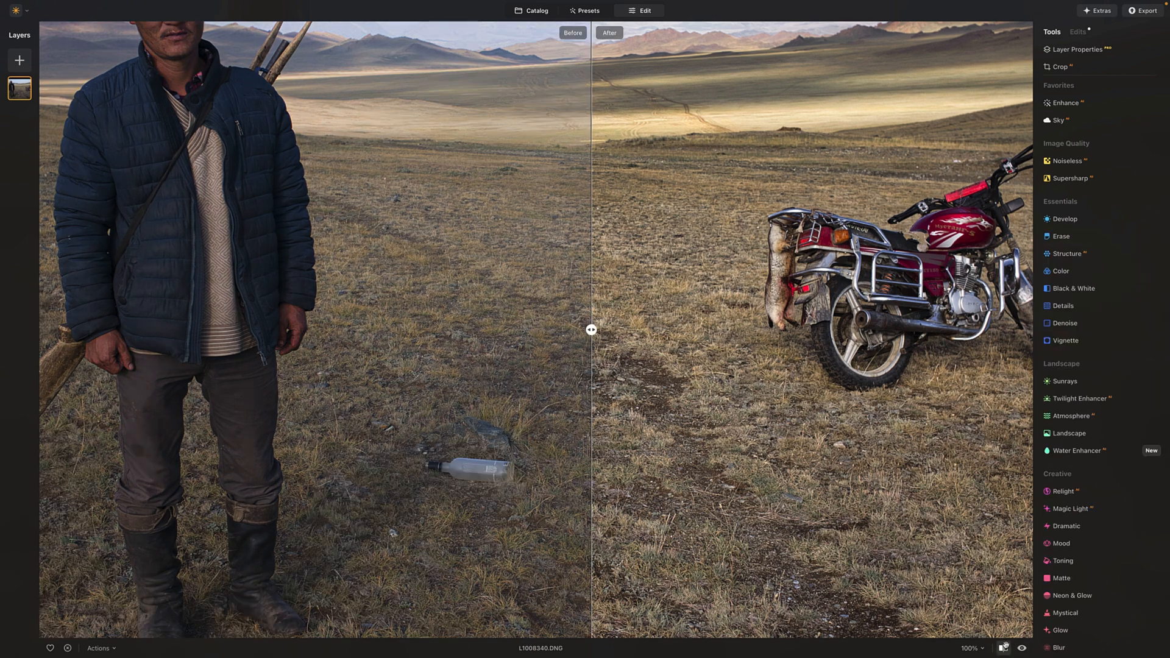
pyautogui.moveTo(591, 329); pyautogui.dragTo(374, 342)
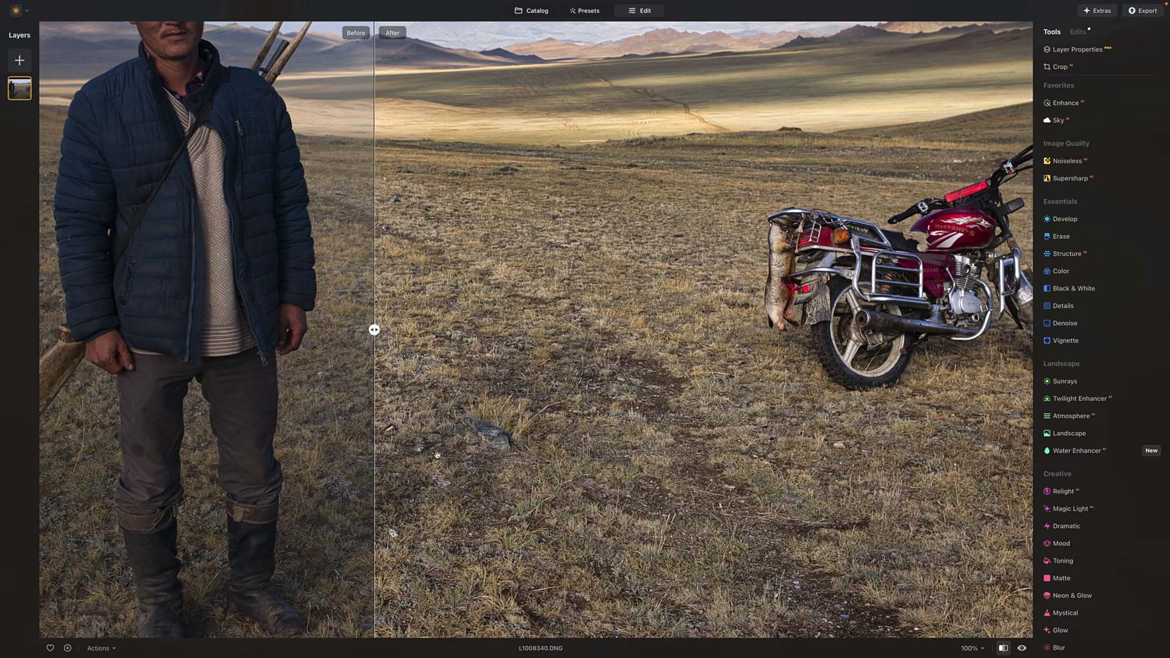
pyautogui.moveTo(374, 329); pyautogui.dragTo(600, 329)
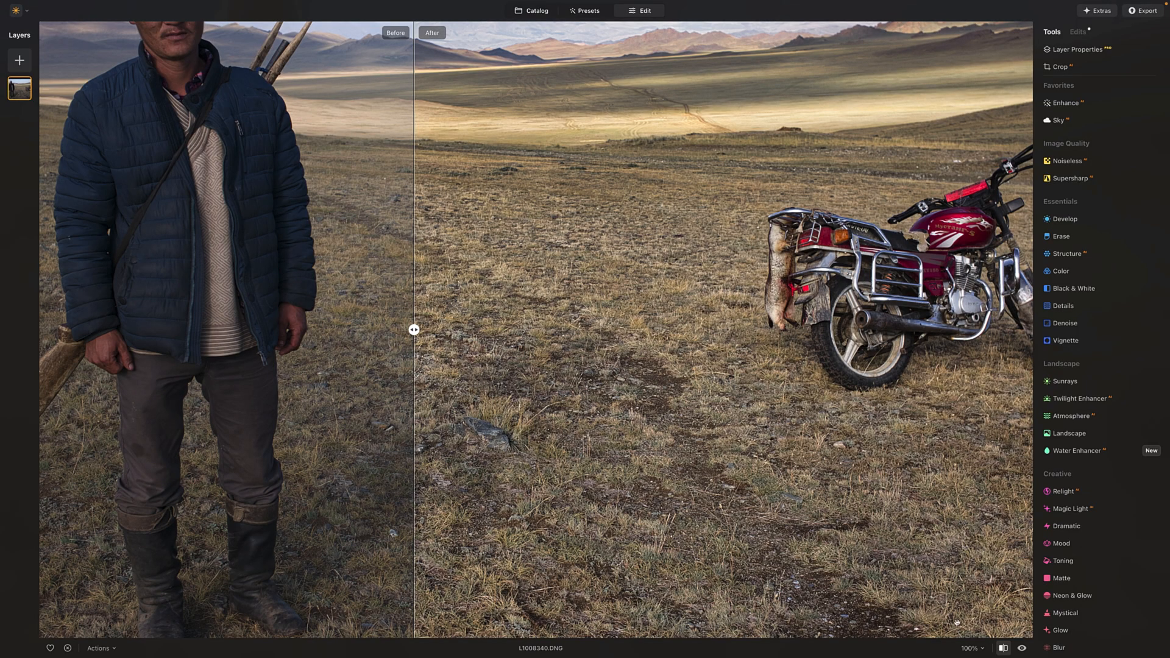
pyautogui.click(1002, 649)
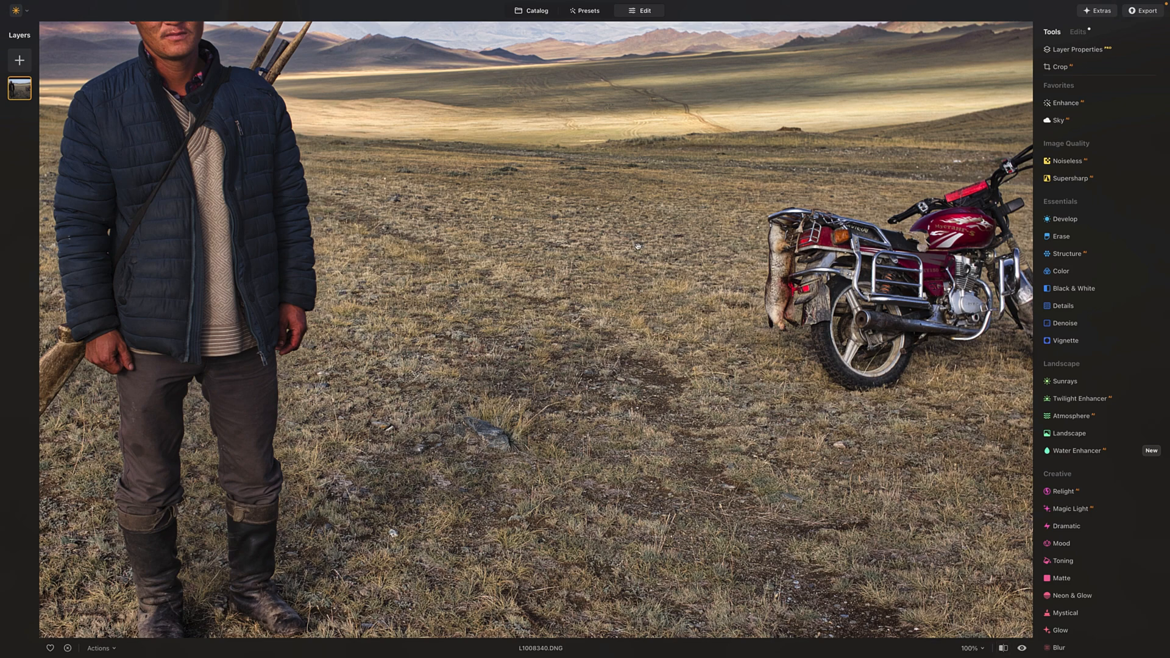
pyautogui.click(528, 238)
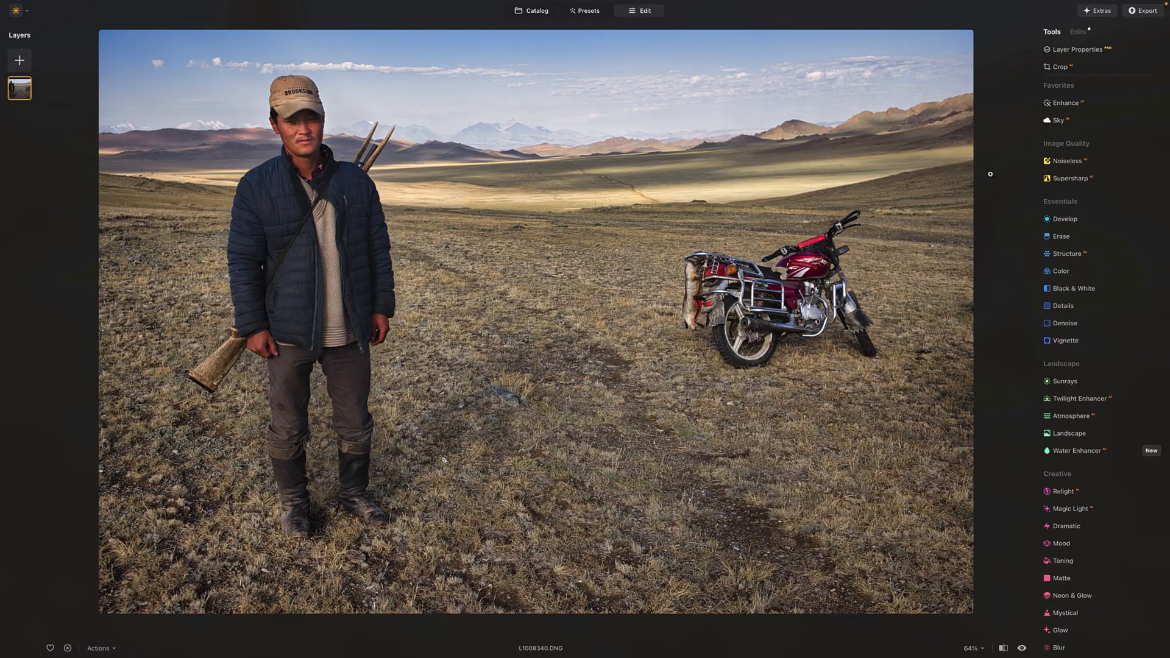
# Replace both of the man's boots using GenSwap from the catalog, masking them and entering the prompt "Cowboy Boots"
pyautogui.click(531, 11)
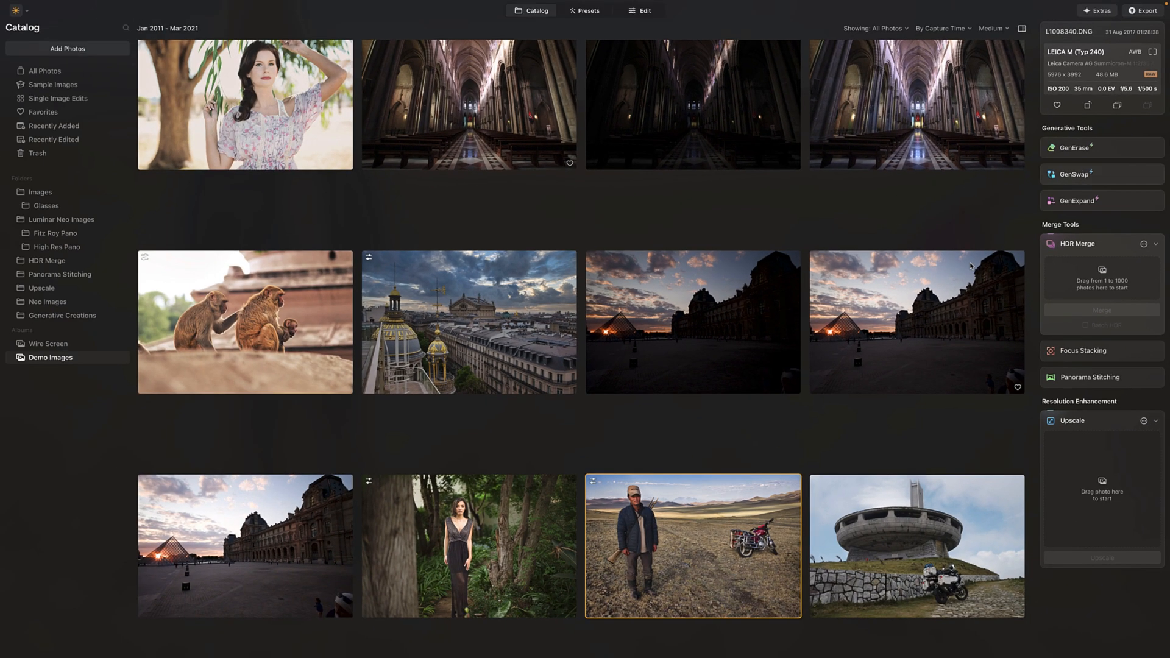
pyautogui.click(1074, 176)
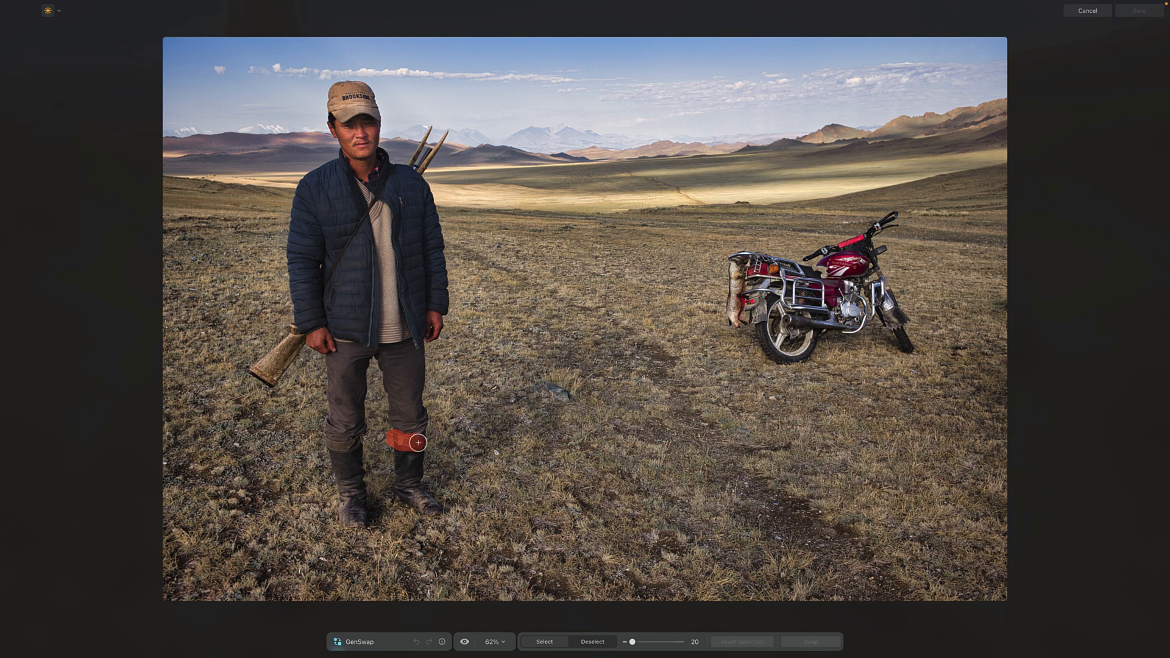
pyautogui.moveTo(420, 450)
pyautogui.mouseDown()
pyautogui.moveTo(435, 512)
pyautogui.moveTo(399, 496)
pyautogui.moveTo(408, 452)
pyautogui.mouseUp()
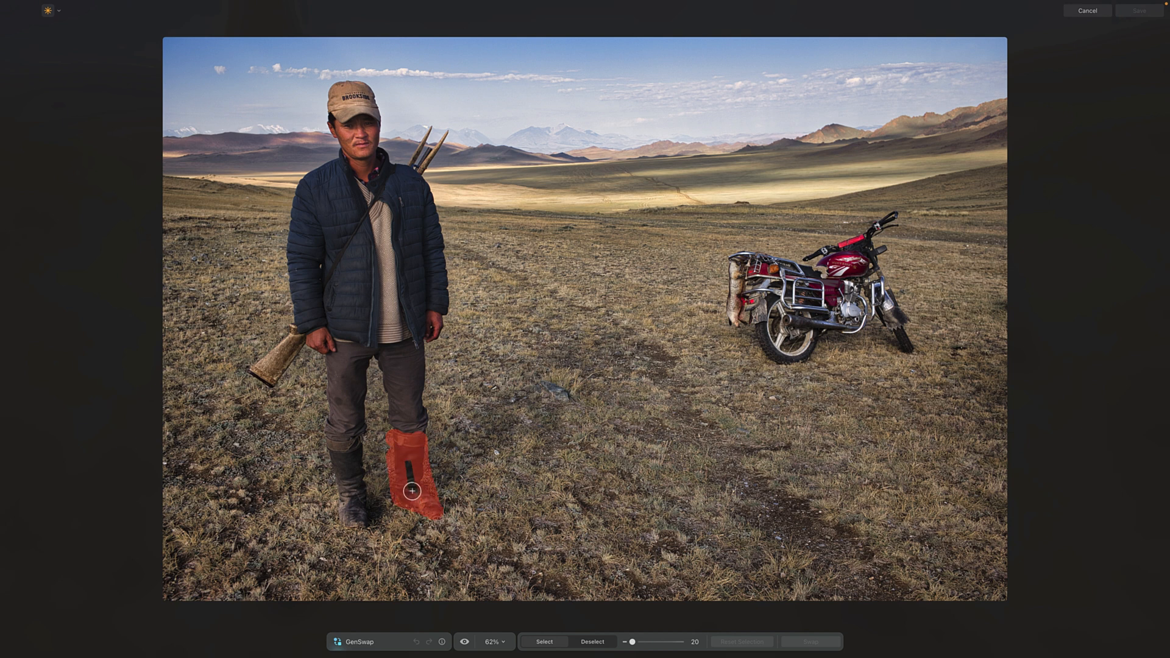
pyautogui.click(334, 456)
pyautogui.moveTo(360, 509)
pyautogui.mouseDown()
pyautogui.moveTo(364, 529)
pyautogui.moveTo(344, 524)
pyautogui.mouseUp()
pyautogui.moveTo(336, 484)
pyautogui.mouseDown()
pyautogui.moveTo(340, 470)
pyautogui.moveTo(351, 507)
pyautogui.mouseUp()
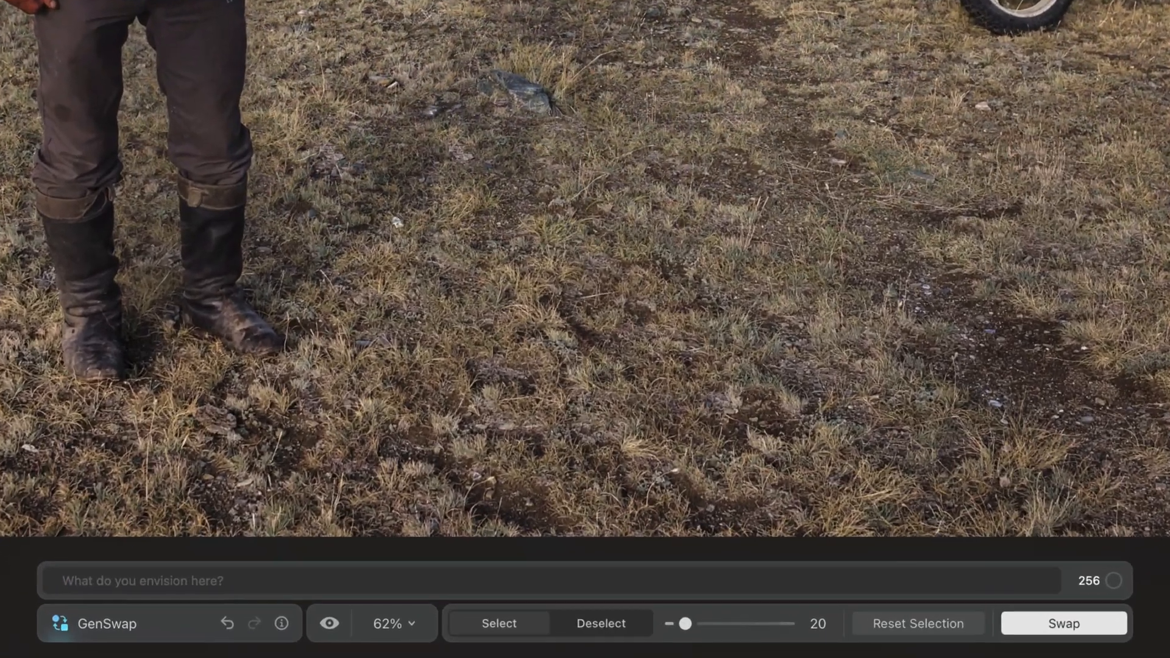
pyautogui.write('Cowboy Boots')
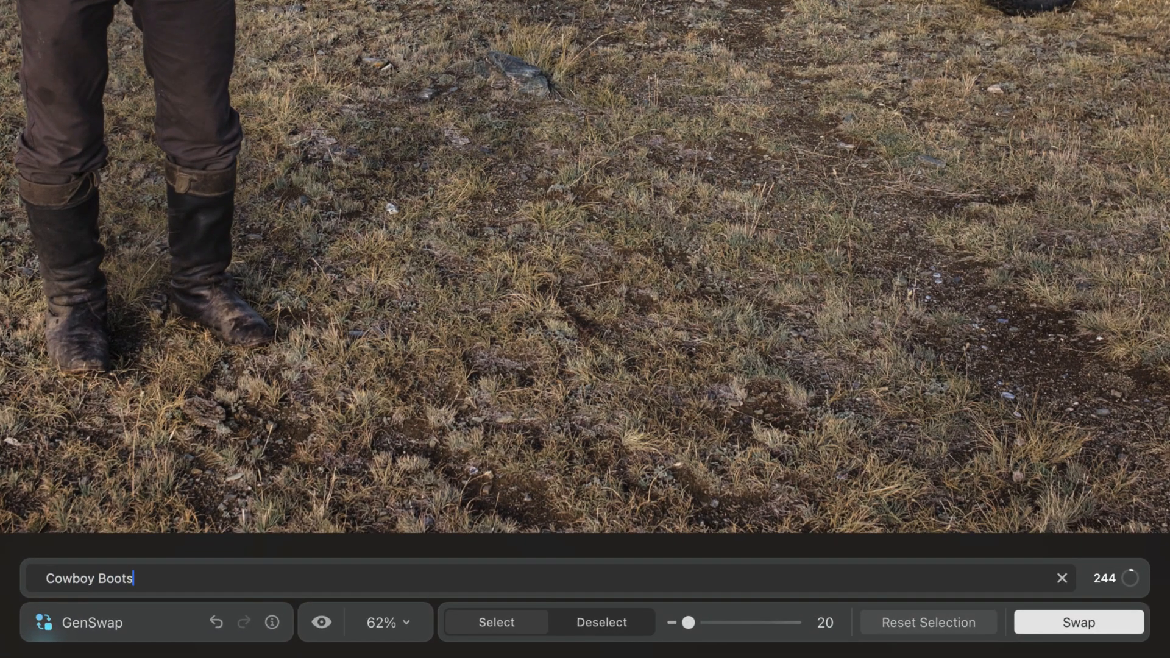
pyautogui.click(1118, 632)
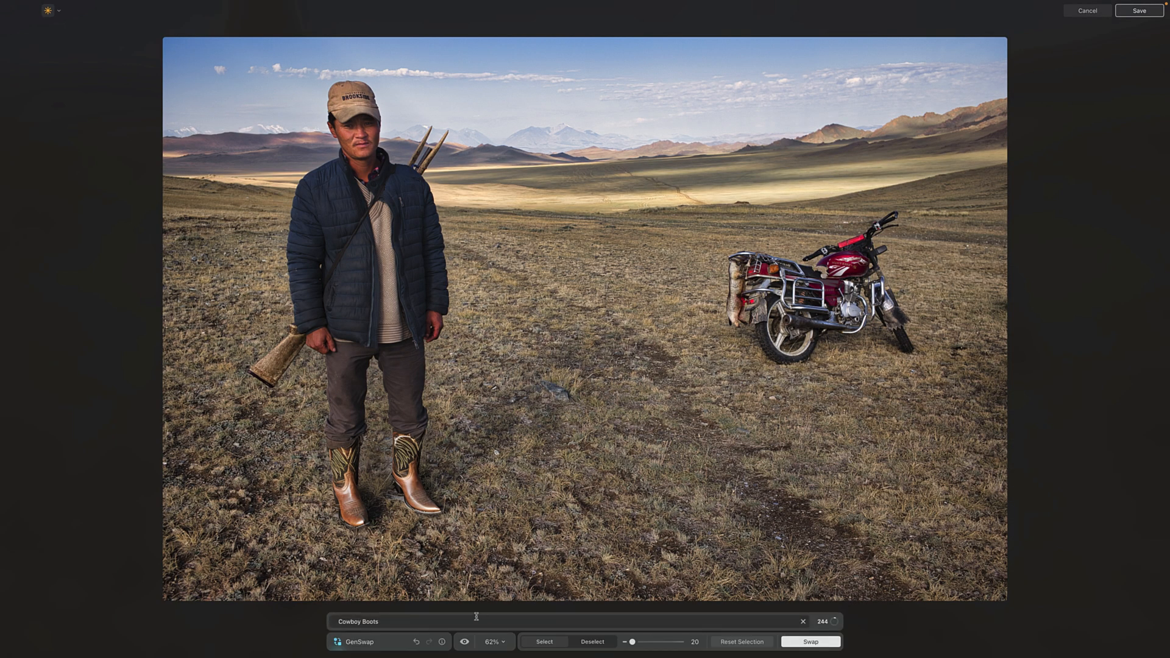
# Compare the cowboy boots with the original photo and save the GenSwap result
pyautogui.click(464, 643)
pyautogui.click(464, 642)
pyautogui.click(465, 643)
pyautogui.click(464, 643)
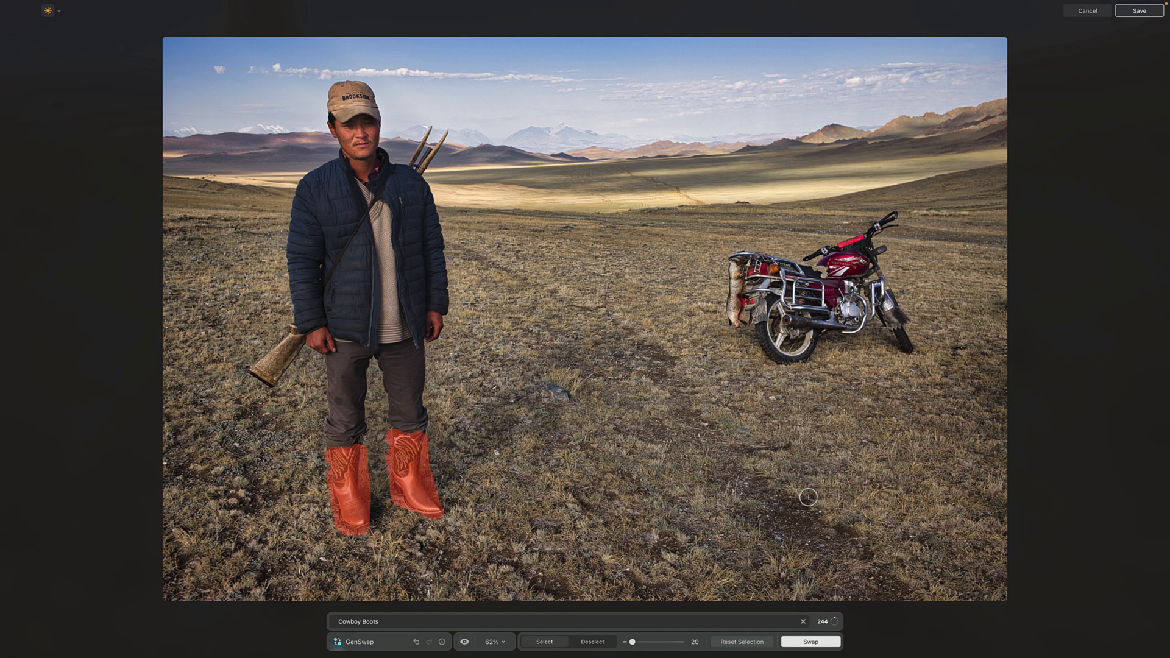
pyautogui.click(1137, 12)
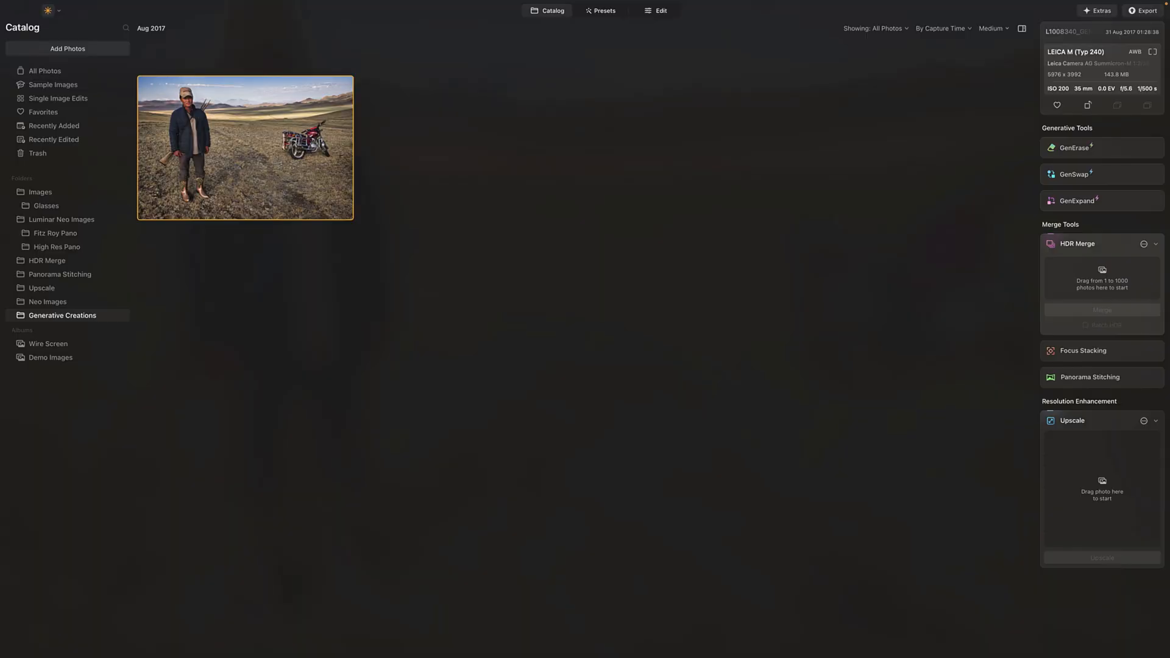
# Open the grinder sparks photo from the Demo Images album for editing and add a golden stardust bokeh overlay layer
pyautogui.click(71, 362)
pyautogui.scroll(-5, 313, 329)
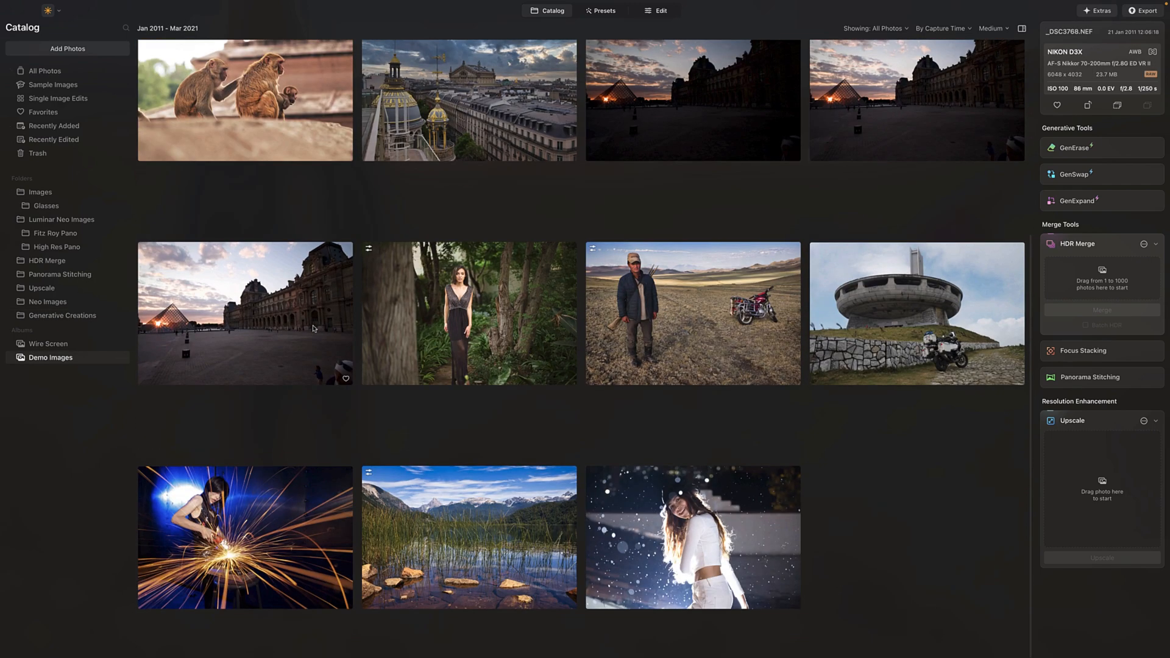
pyautogui.doubleClick(240, 486)
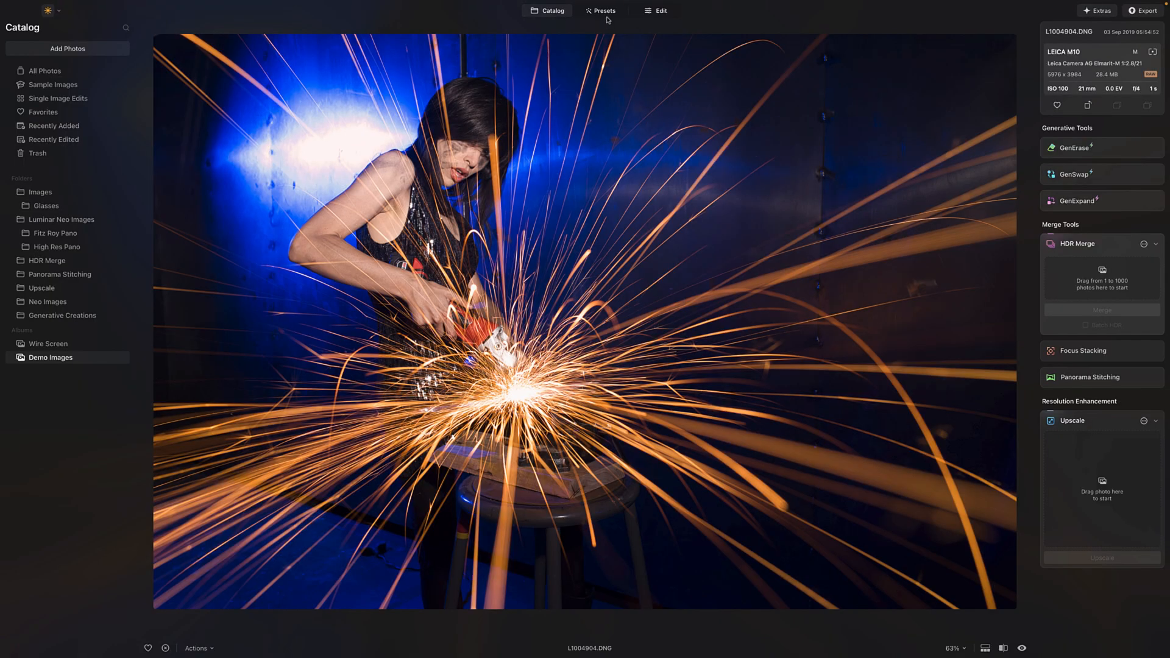
pyautogui.click(652, 11)
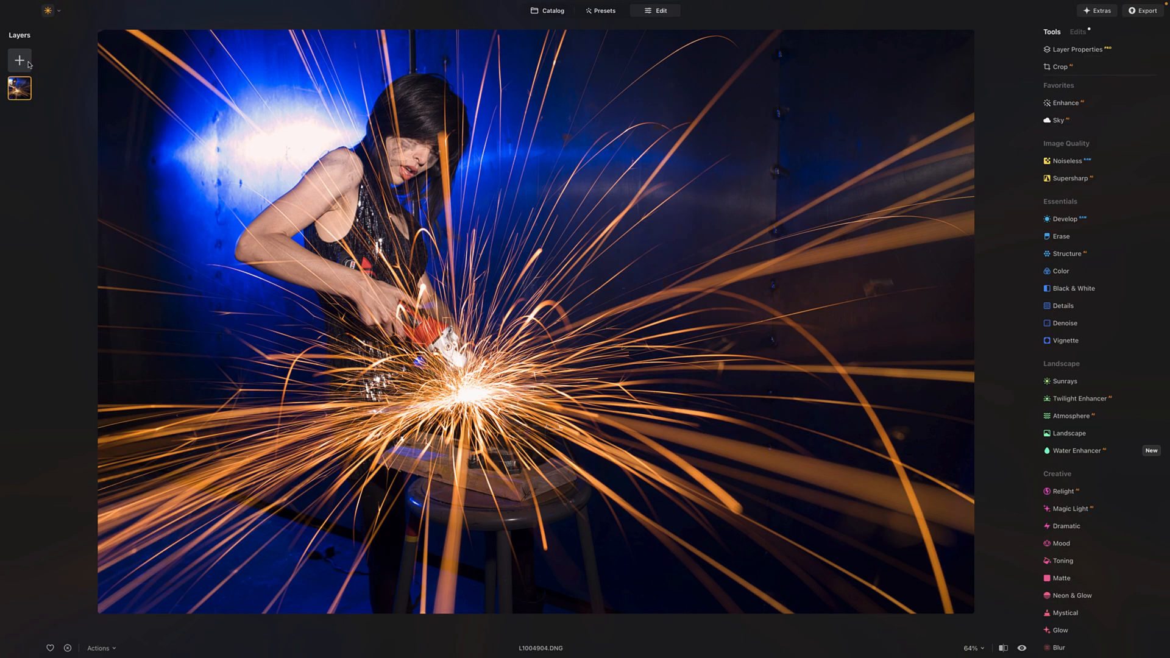
pyautogui.click(28, 63)
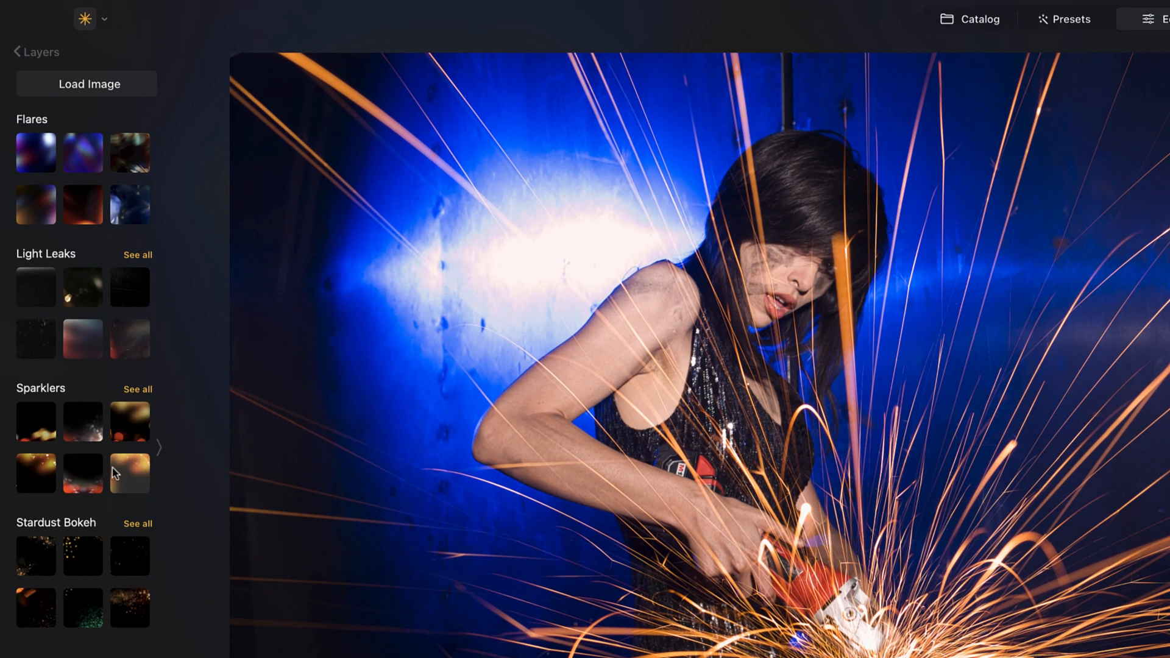
pyautogui.click(113, 473)
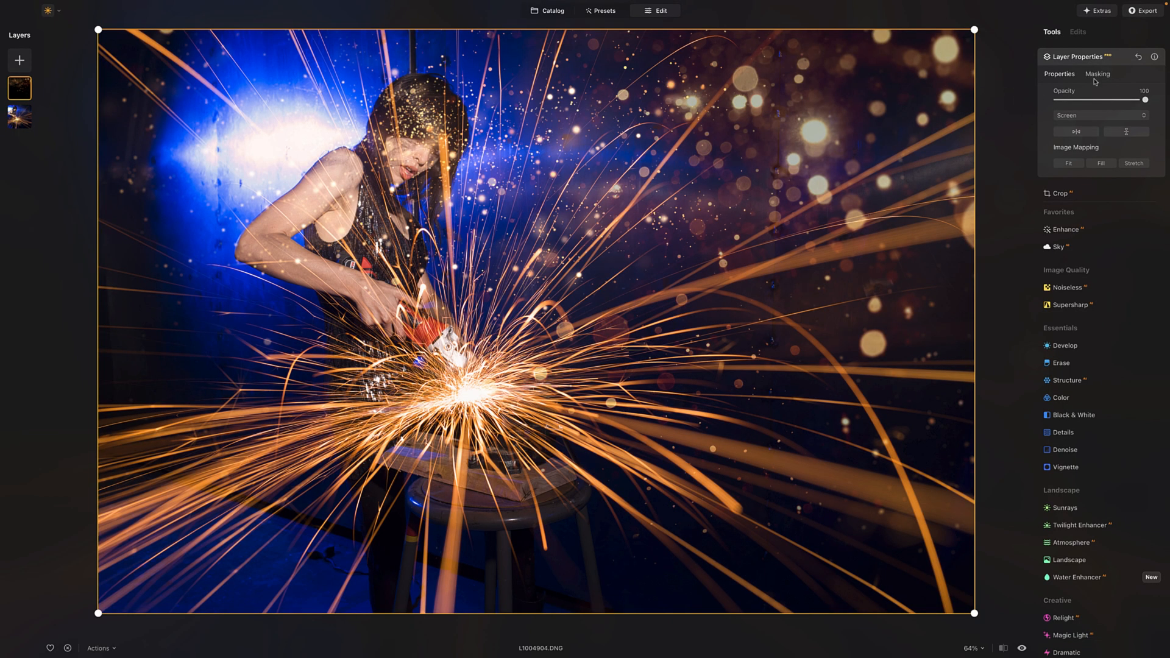
# Mask the bokeh layer with an inverted radial gradient around the woman's head so her face stays free of the overlay
pyautogui.click(1096, 79)
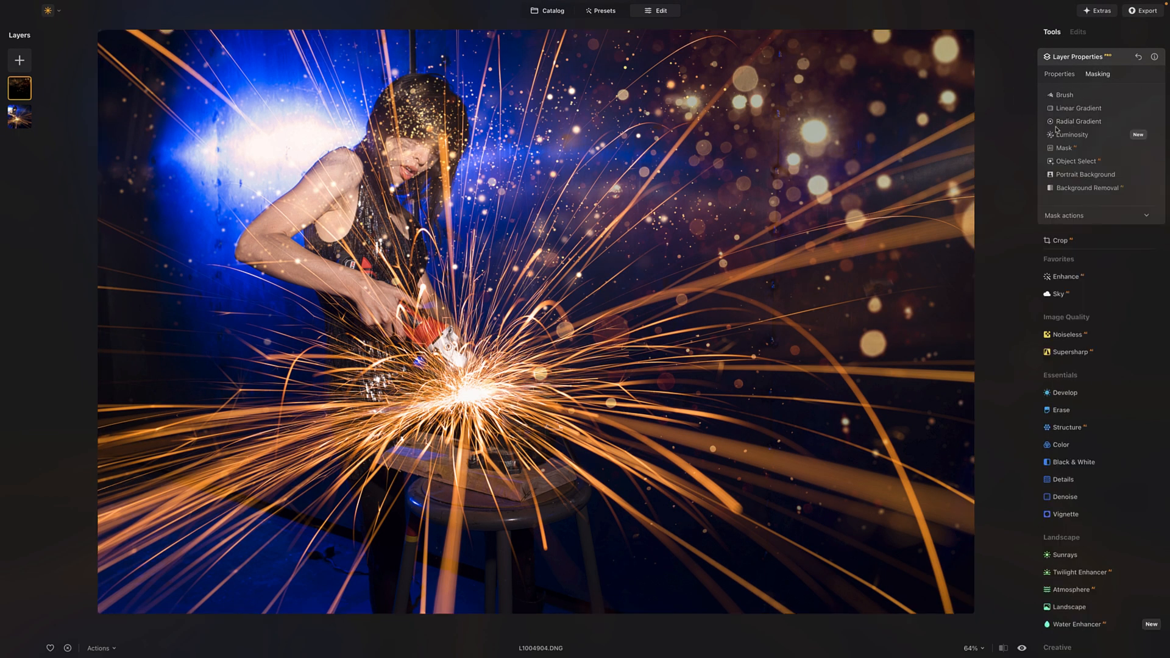
pyautogui.click(1058, 122)
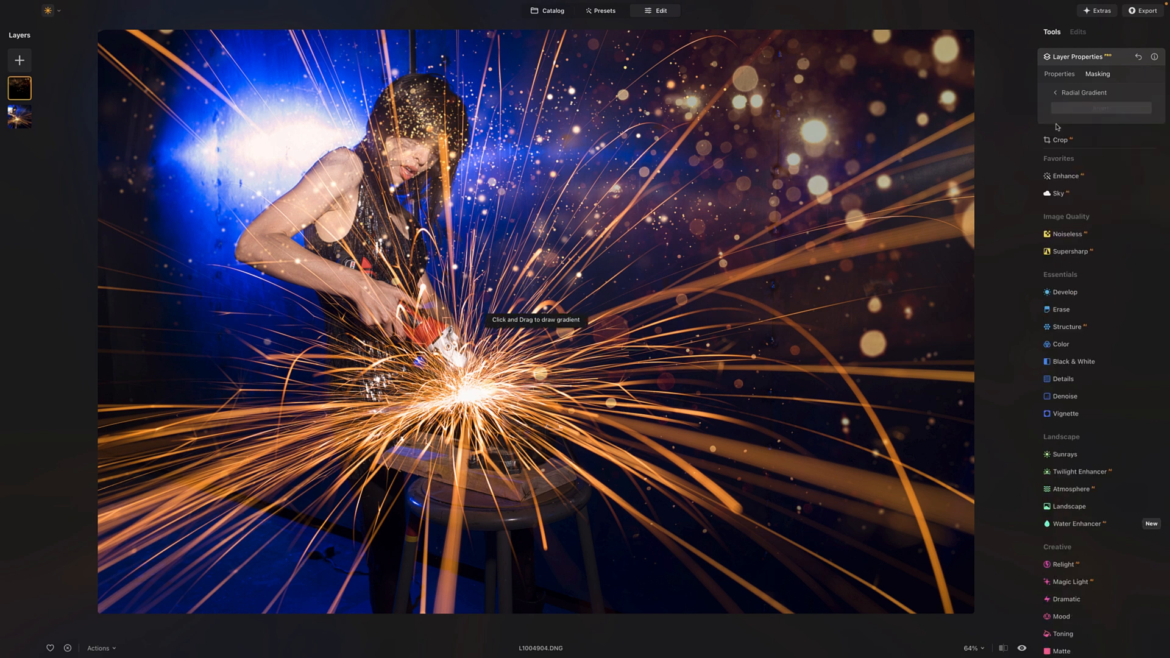
pyautogui.click(401, 150)
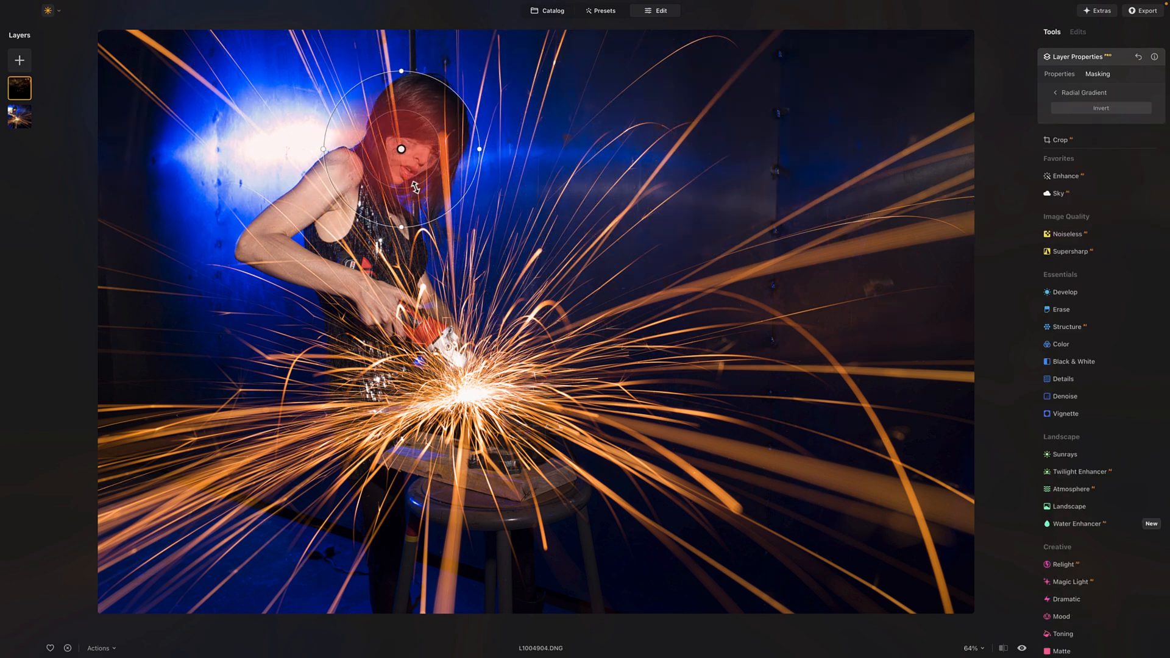
pyautogui.moveTo(401, 150); pyautogui.dragTo(412, 153)
pyautogui.moveTo(395, 225); pyautogui.dragTo(386, 236)
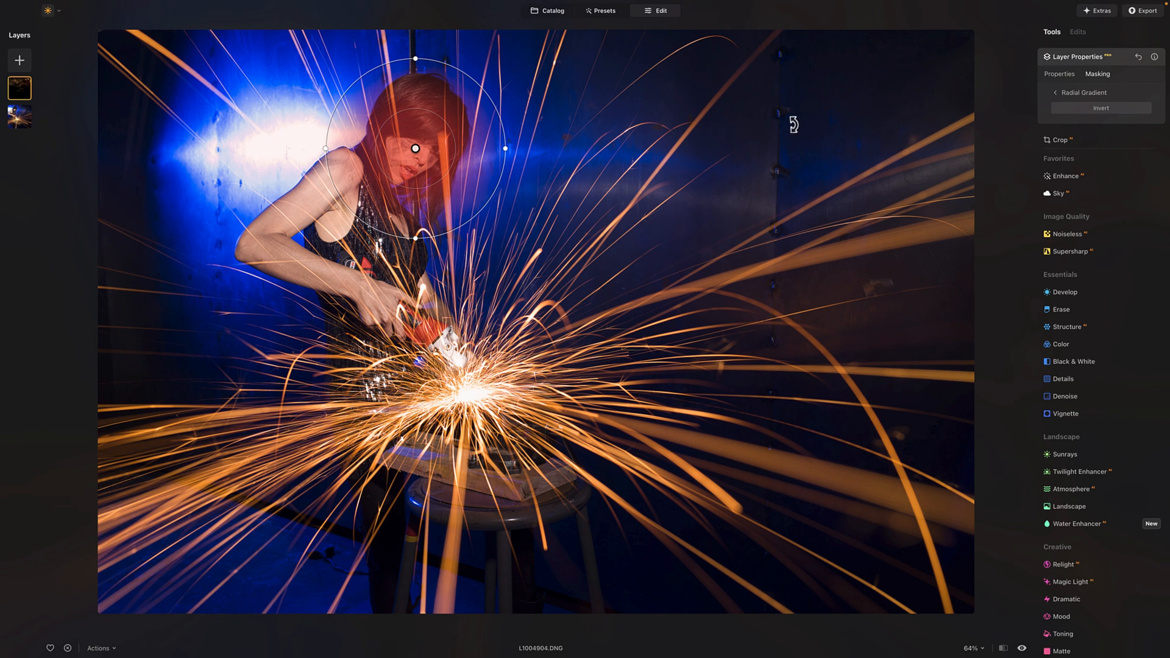
pyautogui.click(1098, 111)
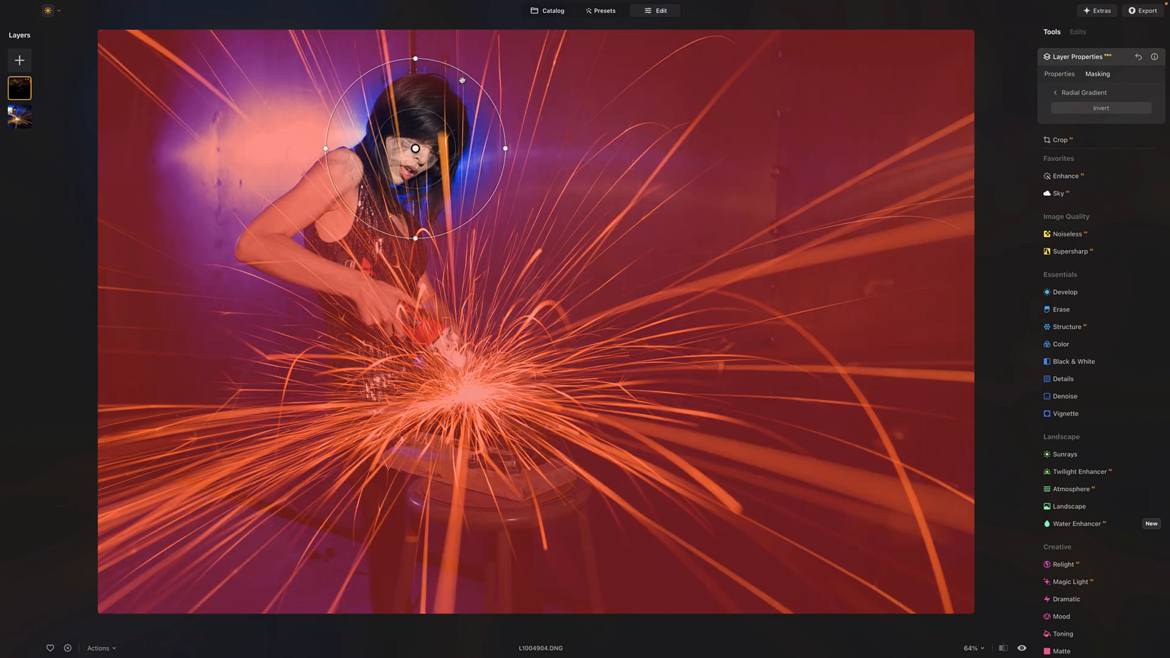
pyautogui.click(1089, 60)
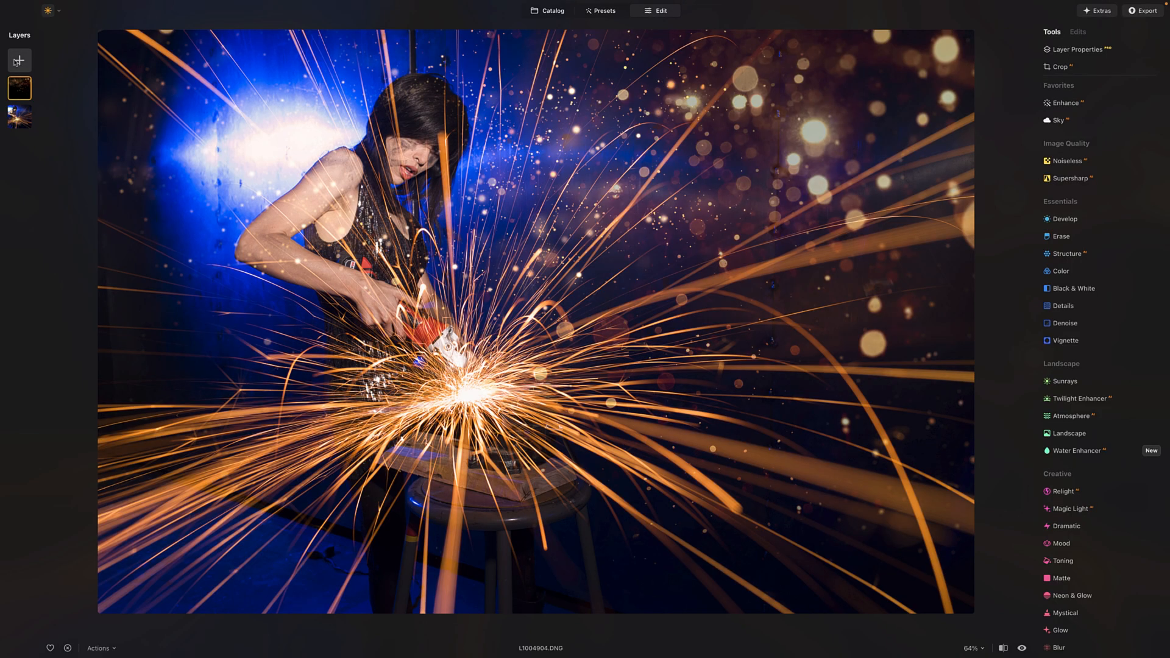
# Add a warm orange flare overlay layer, flip it horizontally, and compare the layered photo with the original
pyautogui.click(19, 61)
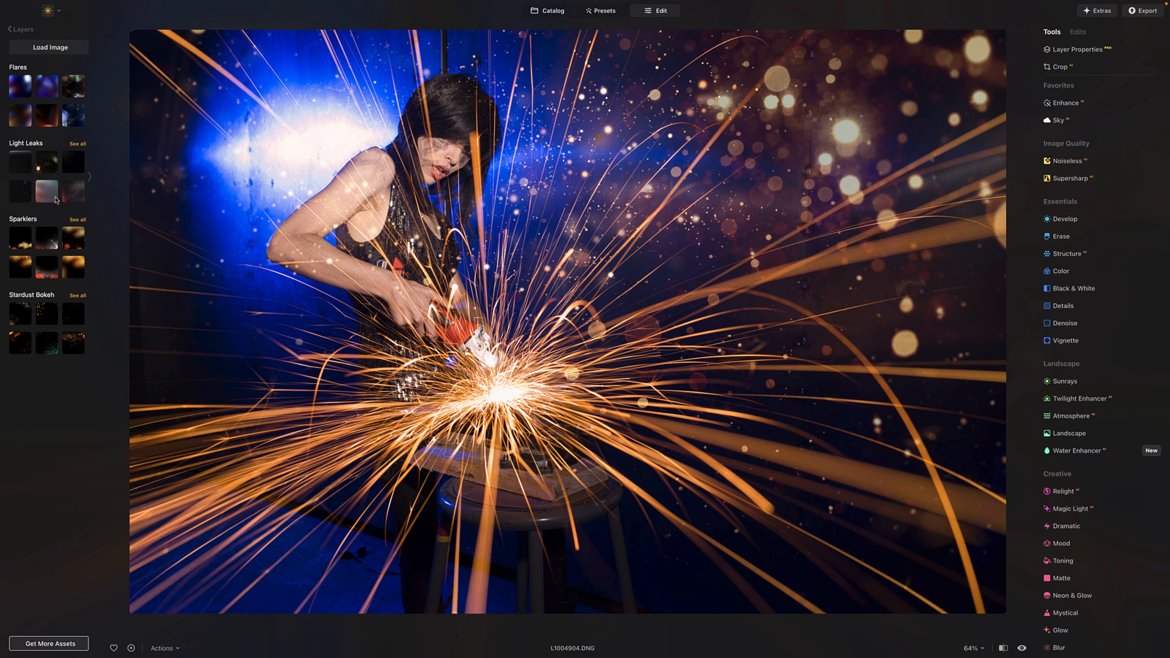
pyautogui.click(45, 121)
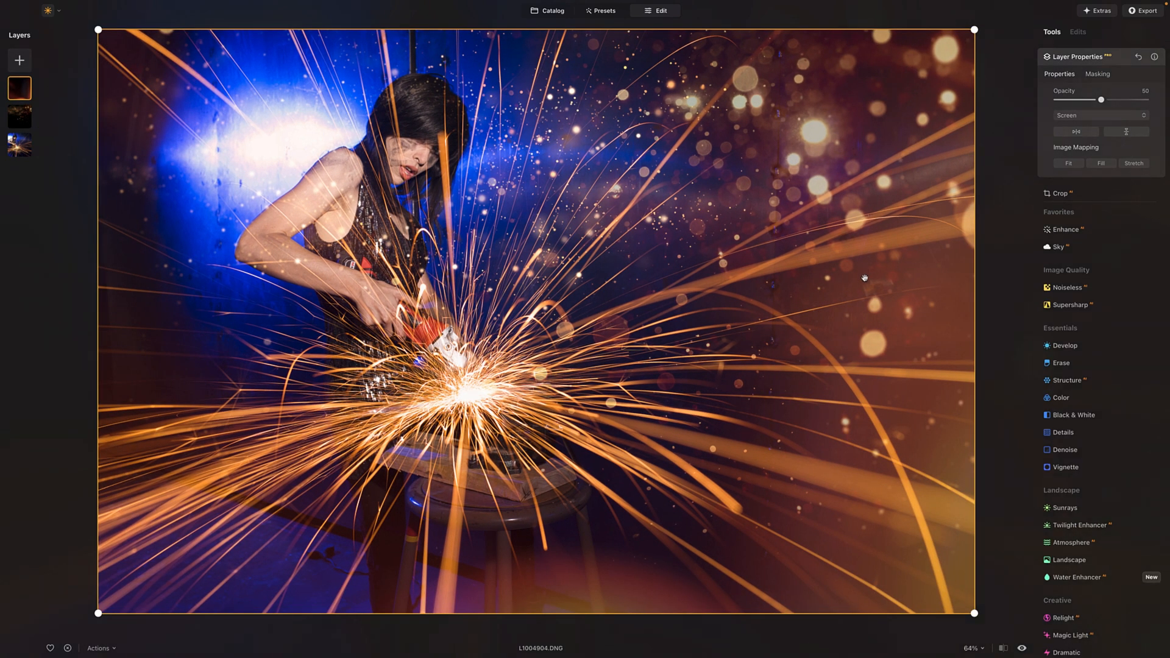
pyautogui.click(1074, 133)
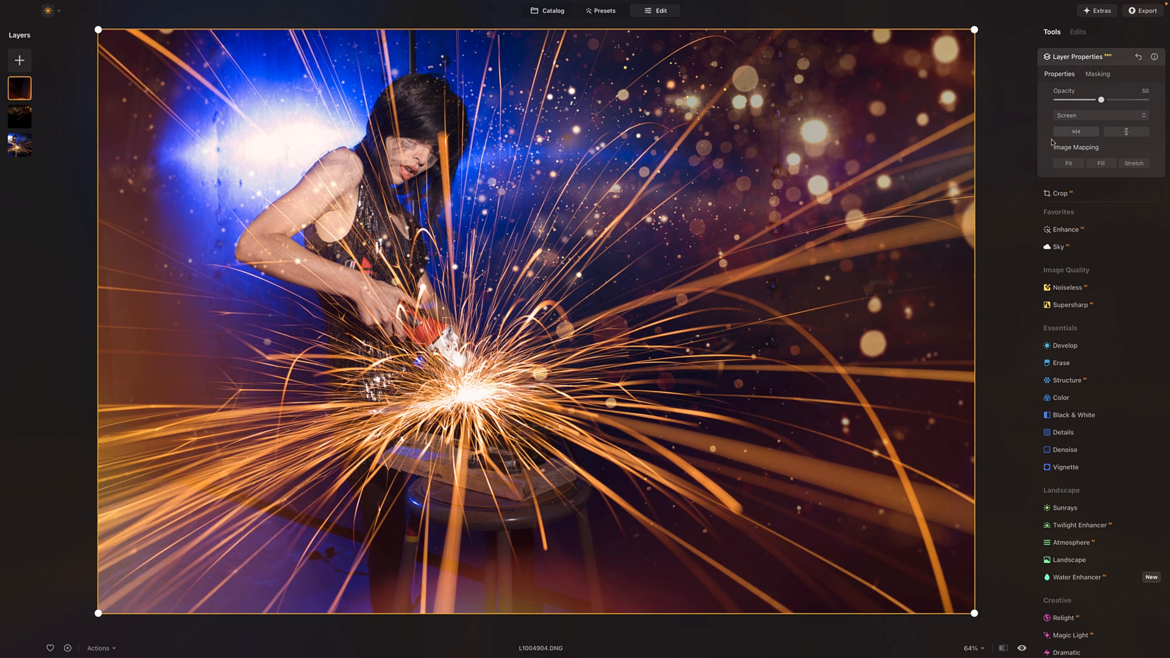
pyautogui.click(1119, 61)
pyautogui.click(1022, 648)
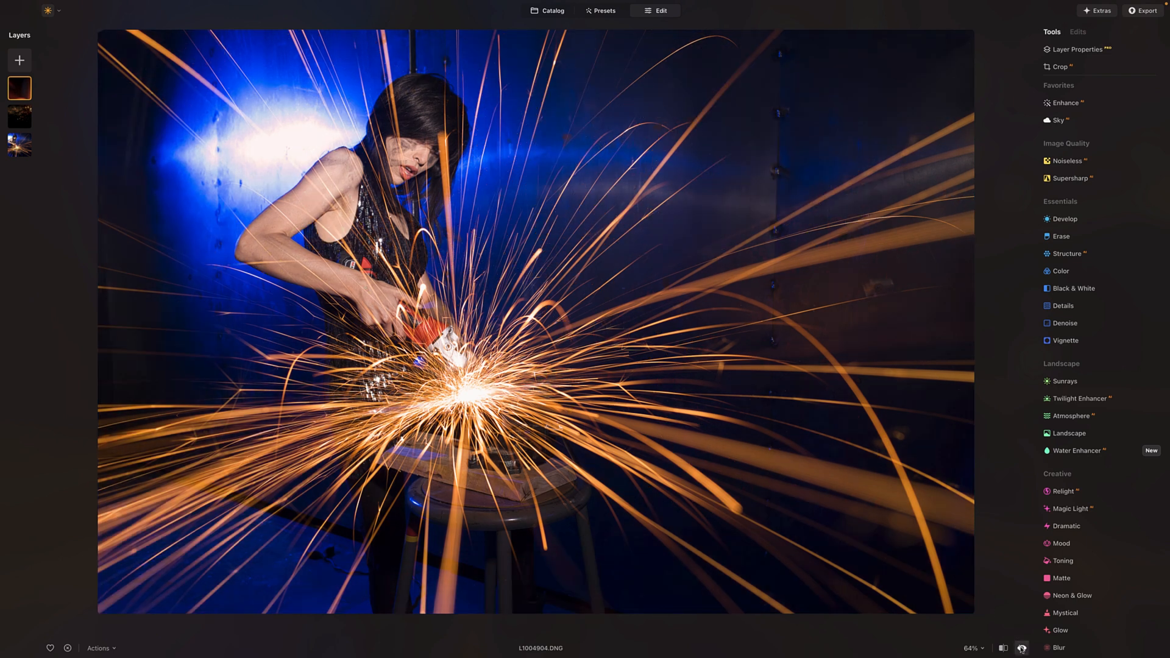
pyautogui.click(1022, 648)
pyautogui.click(1022, 648)
pyautogui.click(1021, 648)
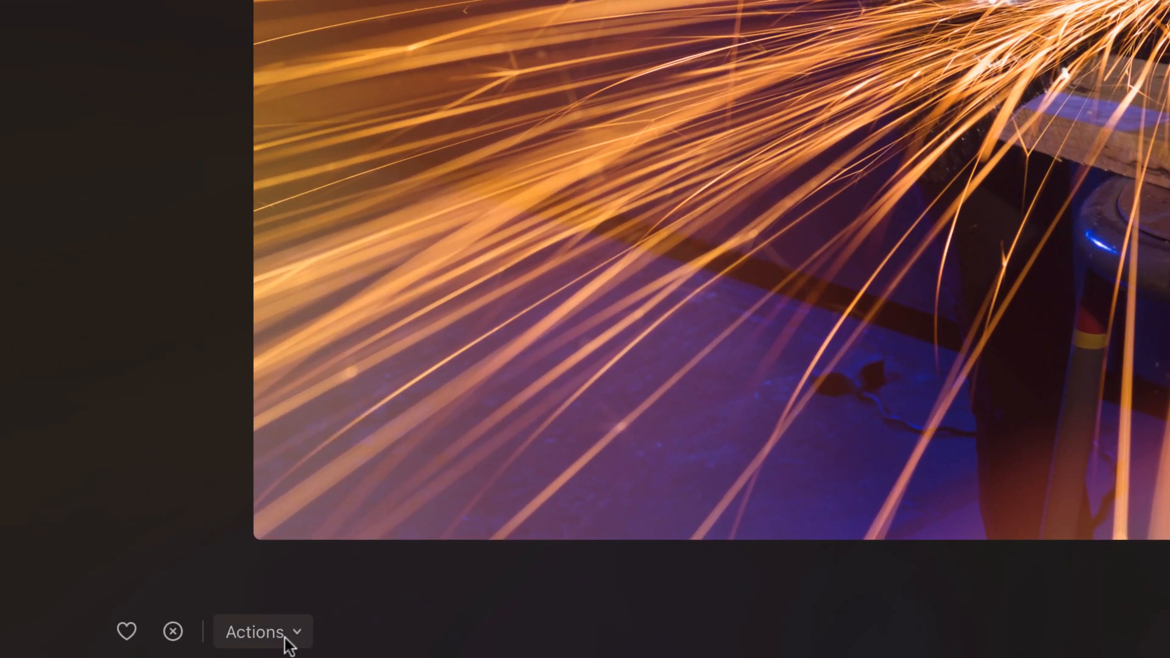
# Save the edits as a custom preset named with the model's first name followed by "Sparks"
pyautogui.click(294, 637)
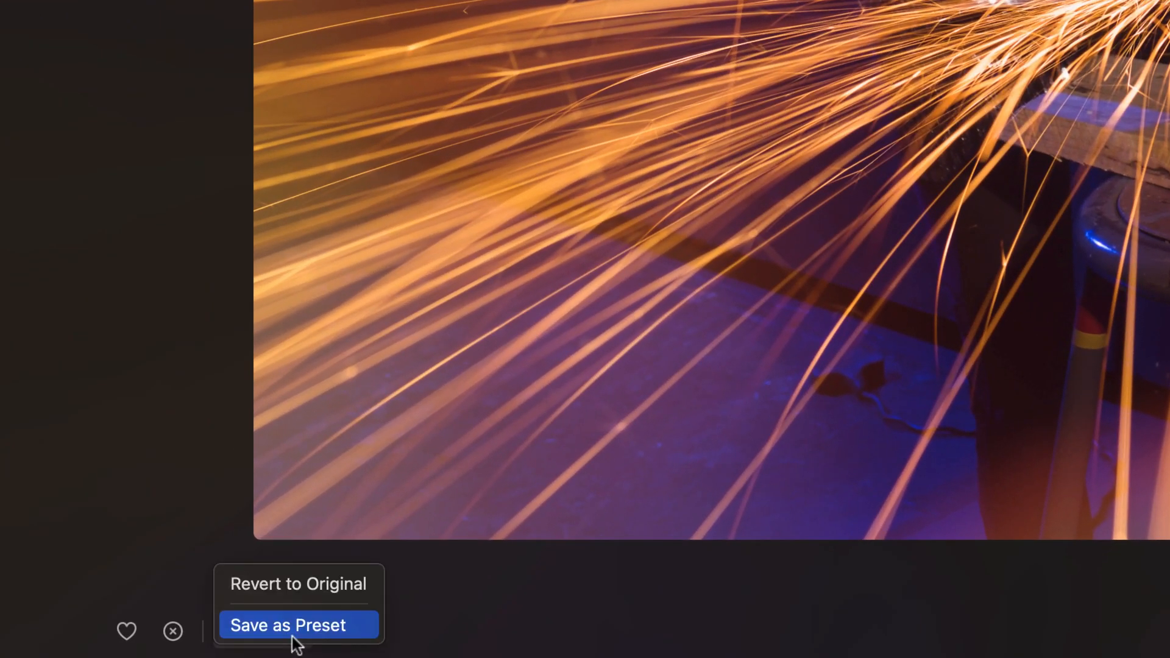
pyautogui.click(294, 627)
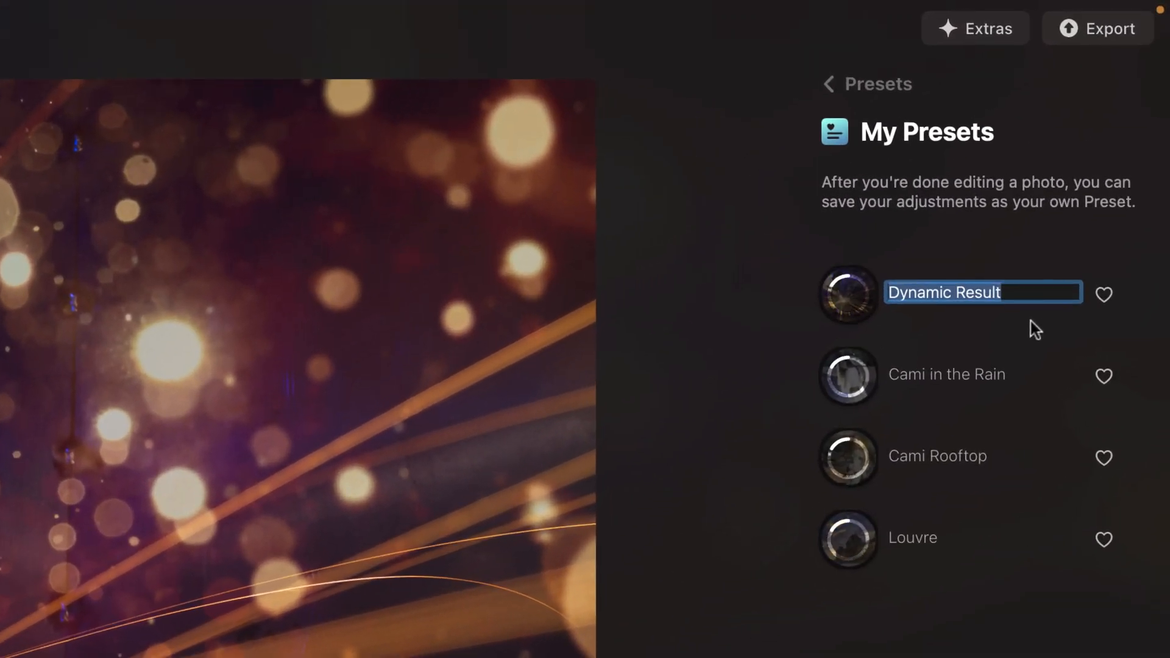
pyautogui.write('Lydia Sparks')
pyautogui.press('Return')
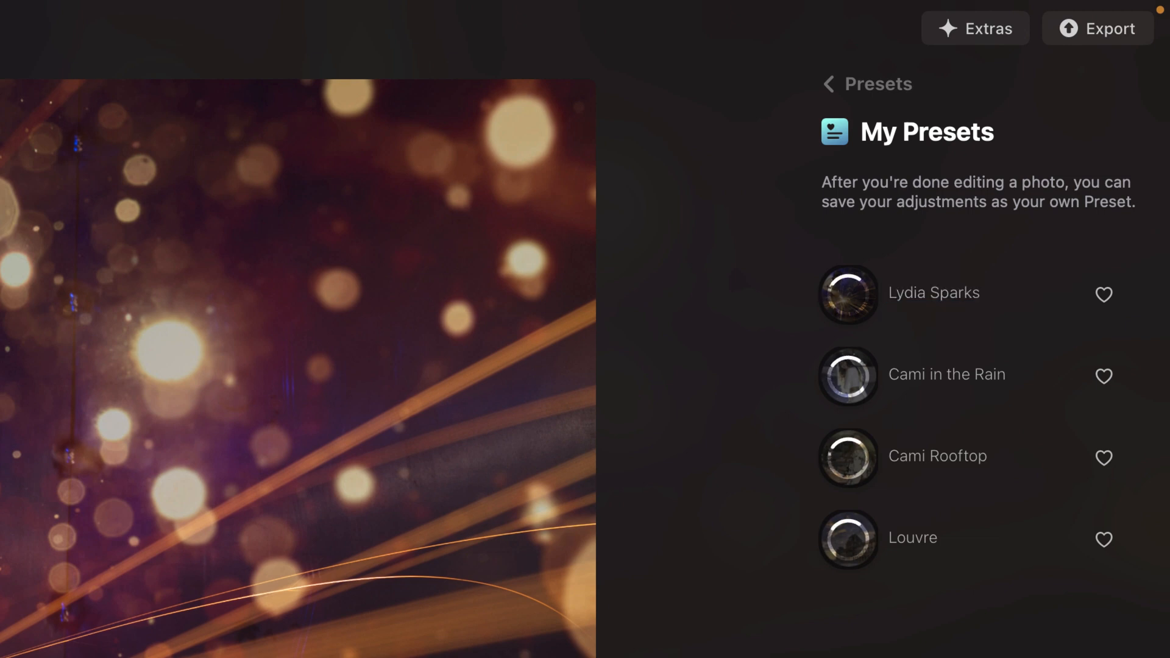
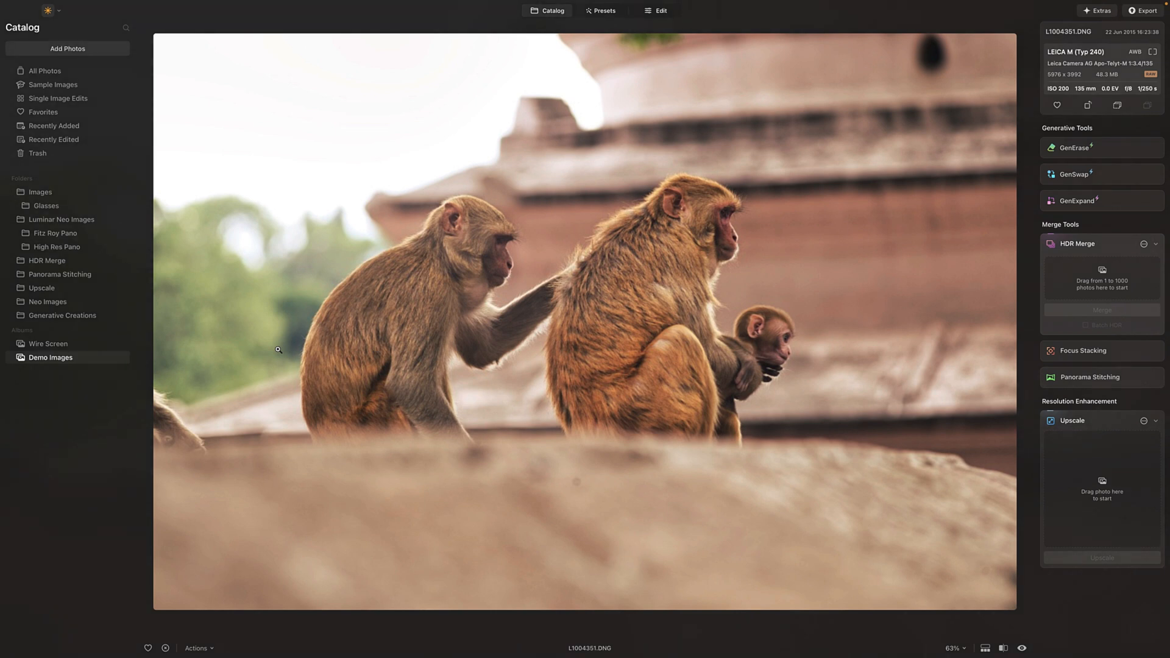
# Check the monkey photo's detail up close and upscale it by 2x from the catalog
pyautogui.scroll(5, 752, 317)
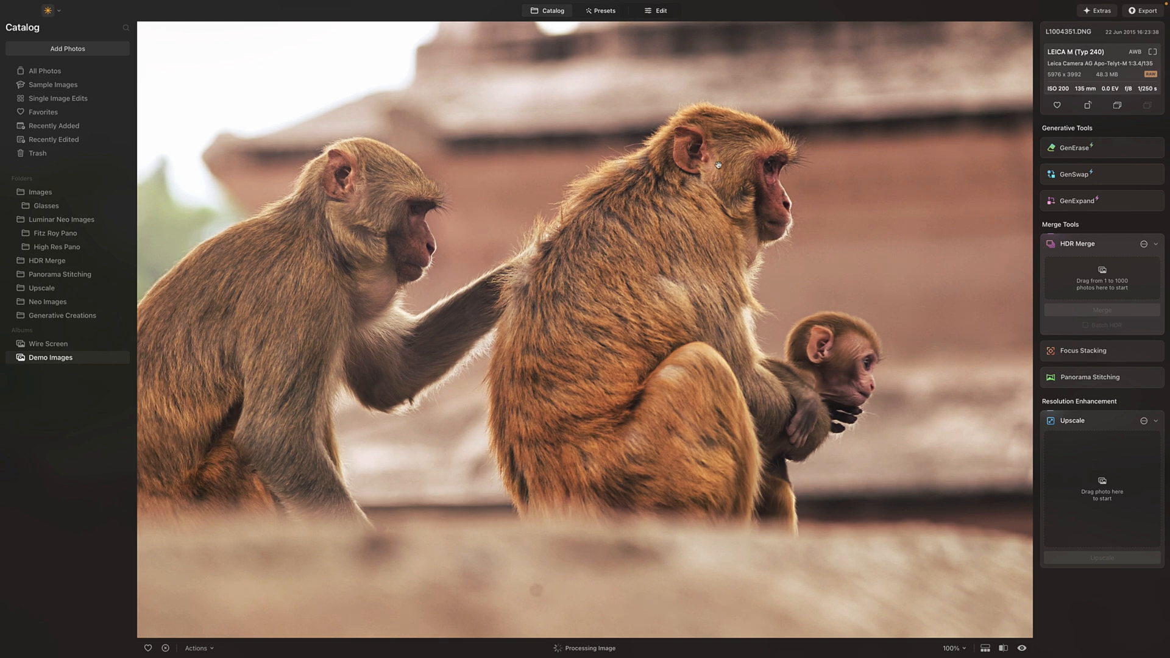
pyautogui.click(598, 299)
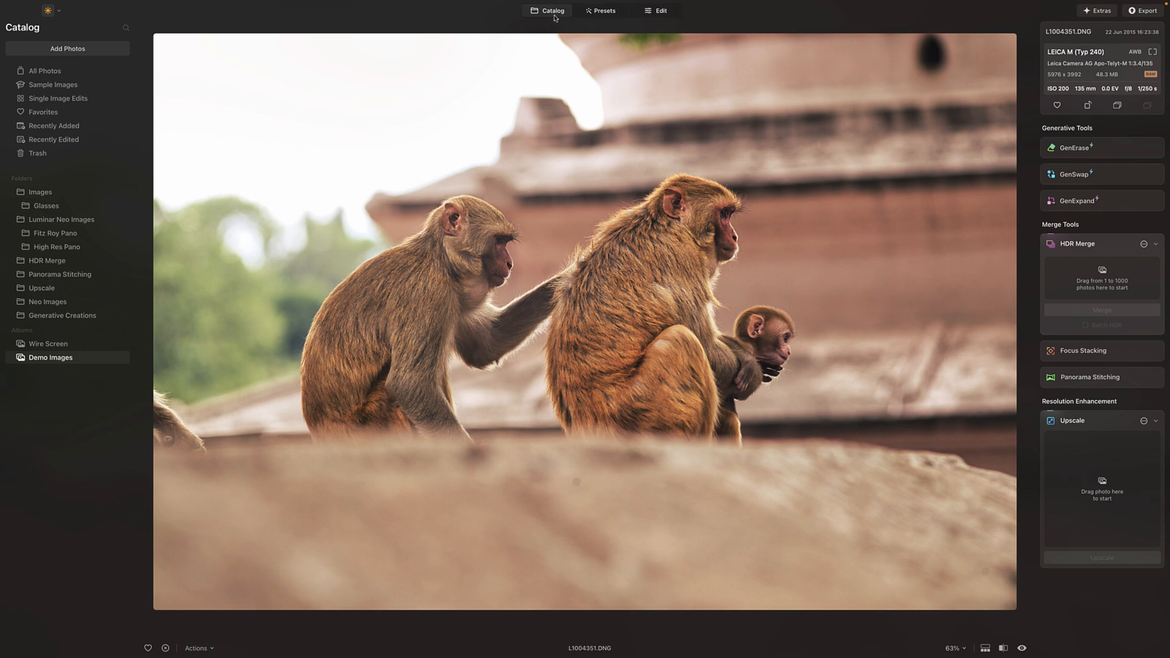
pyautogui.click(554, 13)
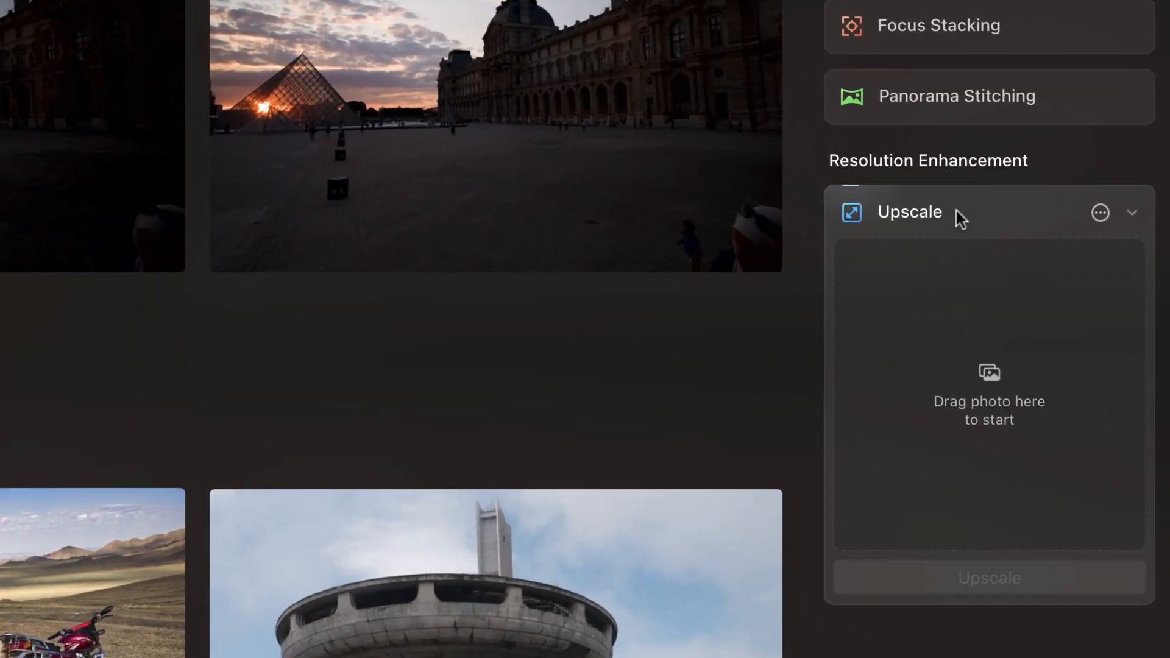
pyautogui.moveTo(0, 390); pyautogui.dragTo(941, 441)
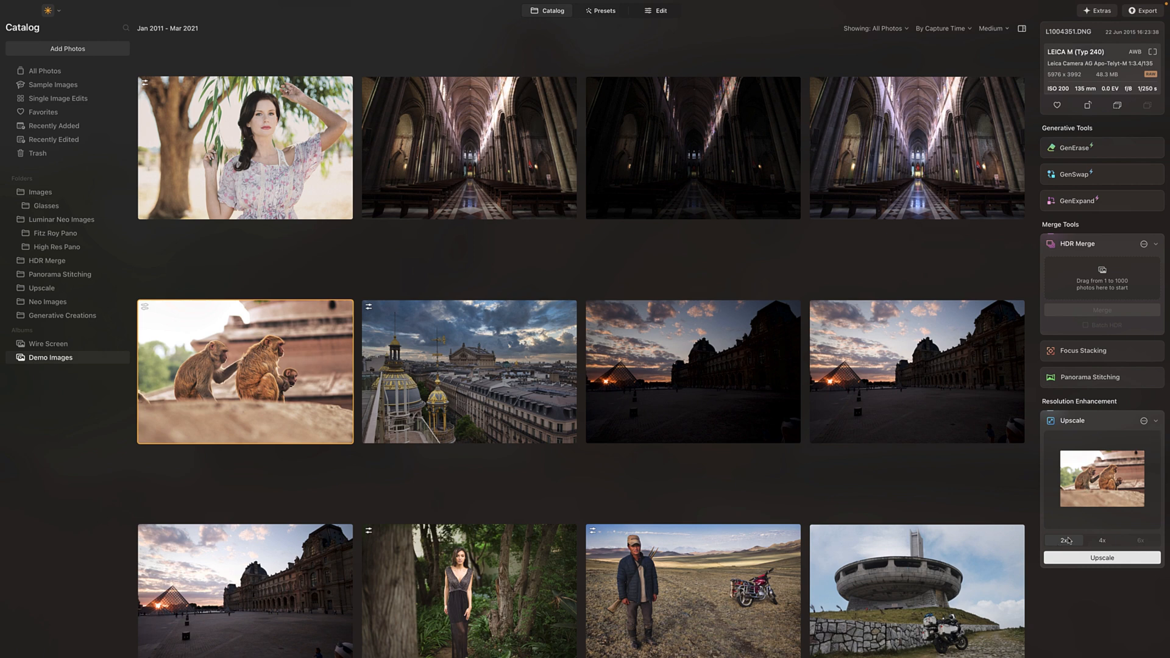
pyautogui.click(1102, 558)
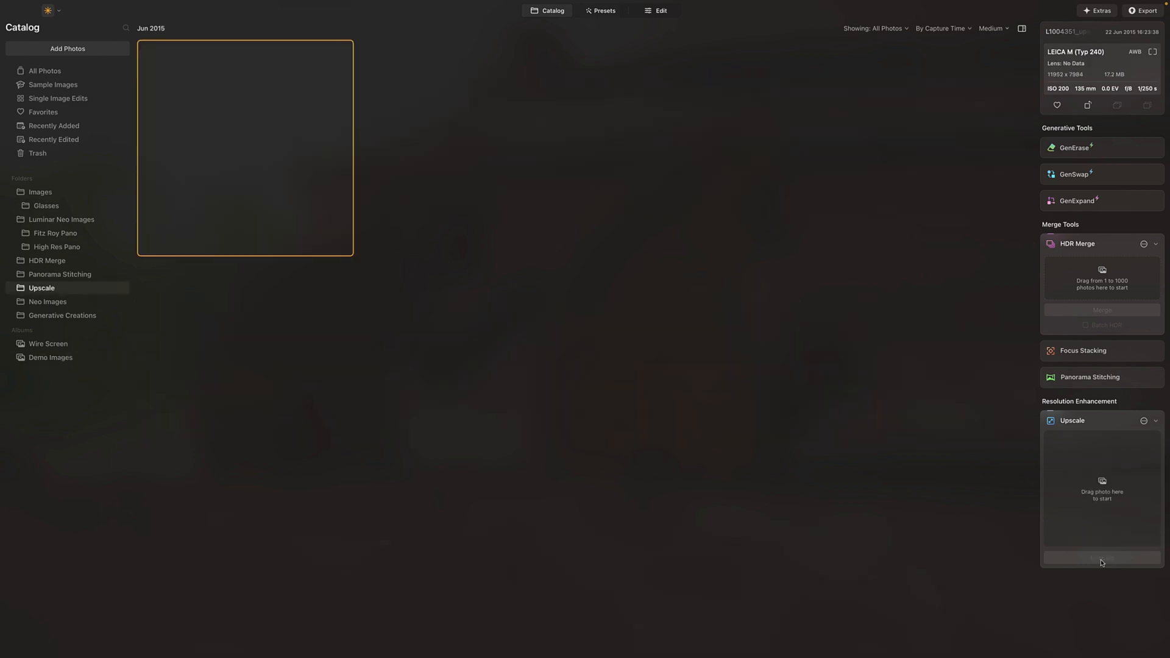
# Open the upscaled monkey photo and examine the fur and face detail at 100%
pyautogui.doubleClick(329, 195)
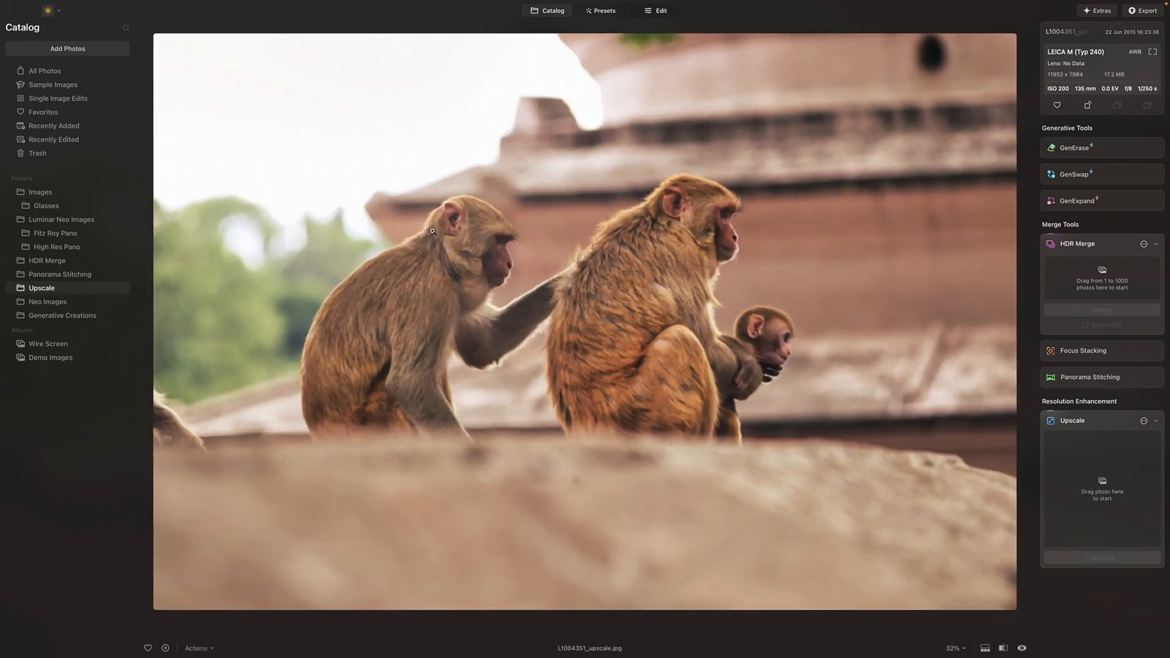
pyautogui.click(649, 255)
pyautogui.moveTo(649, 256); pyautogui.dragTo(567, 262)
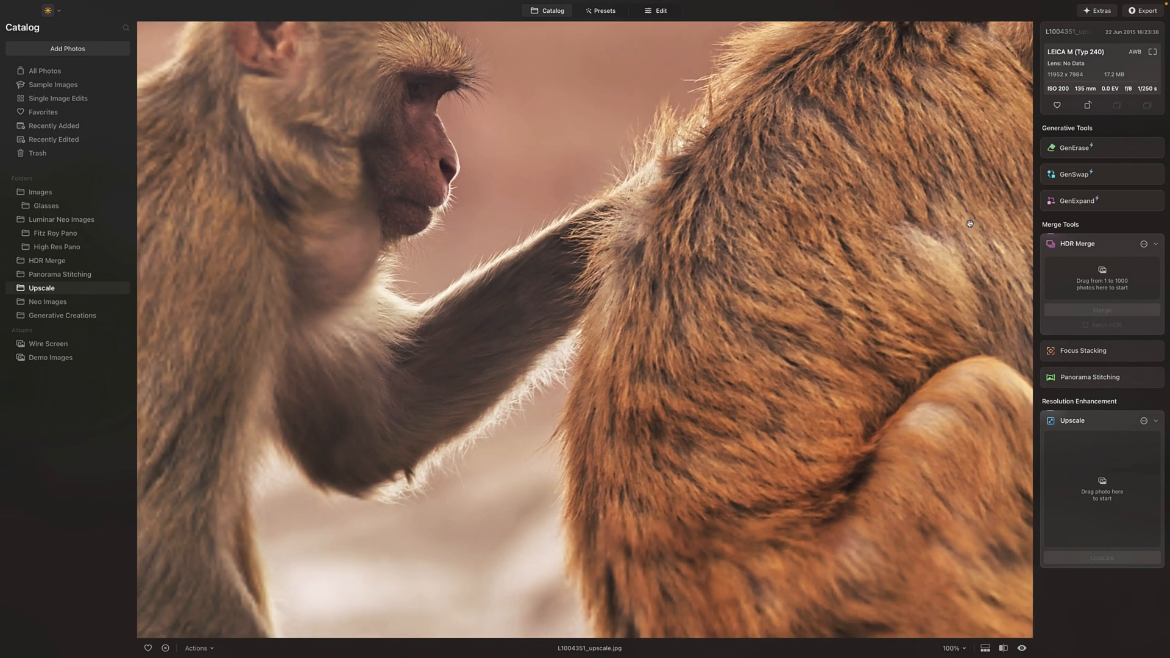
pyautogui.moveTo(583, 258); pyautogui.dragTo(581, 321)
pyautogui.moveTo(651, 480); pyautogui.dragTo(113, 188)
pyautogui.moveTo(669, 299); pyautogui.dragTo(825, 391)
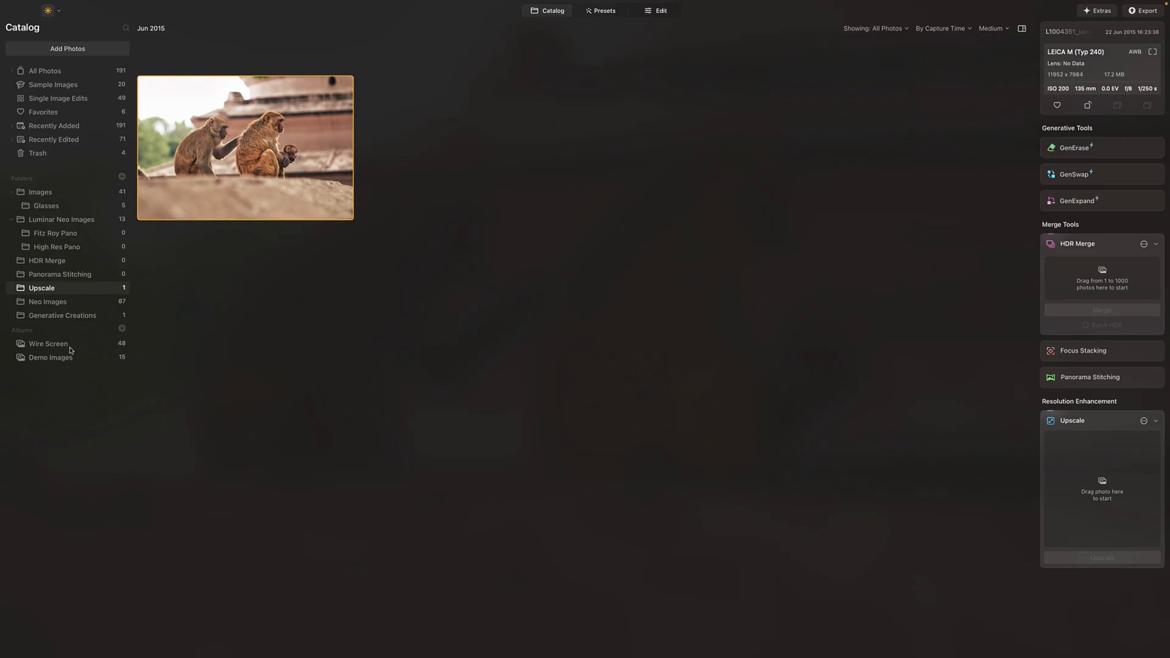
# Examine the three bracketed exposures of the church interior in the Demo Images album
pyautogui.click(61, 359)
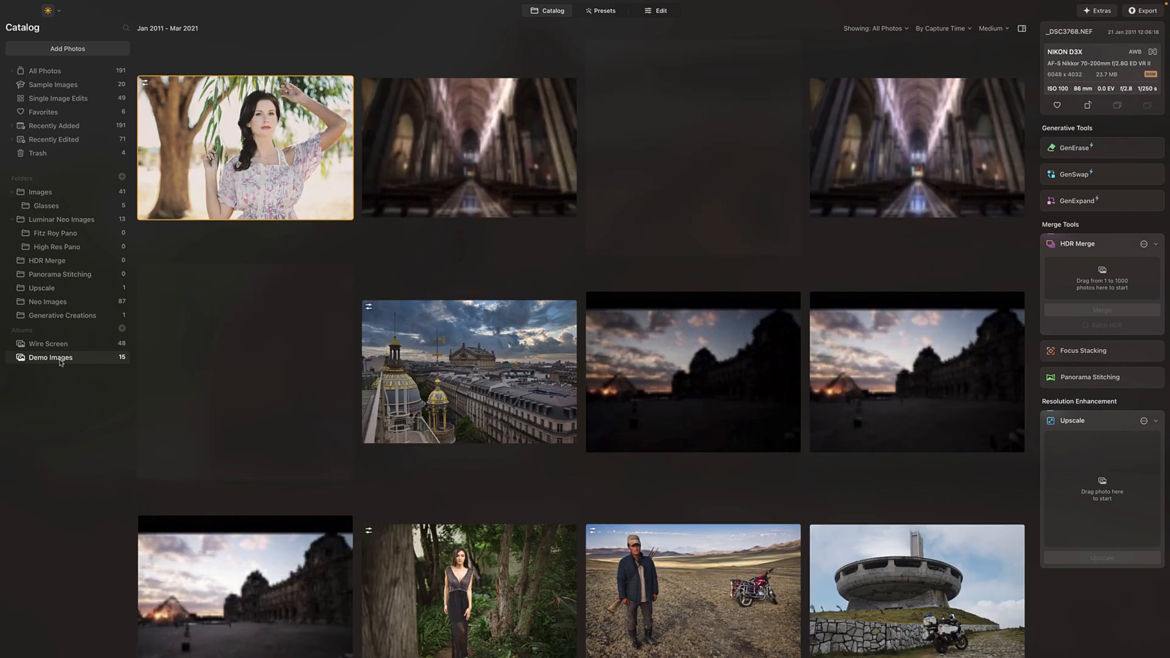
pyautogui.scroll(-1, 416, 390)
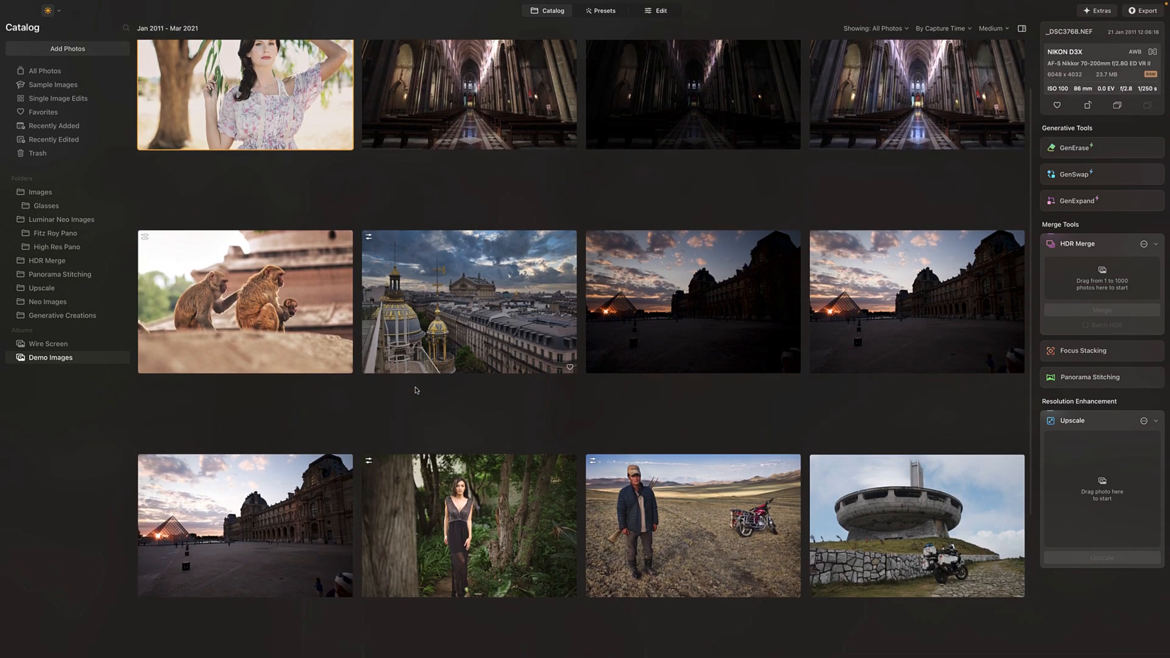
pyautogui.scroll(2, 413, 391)
pyautogui.doubleClick(664, 180)
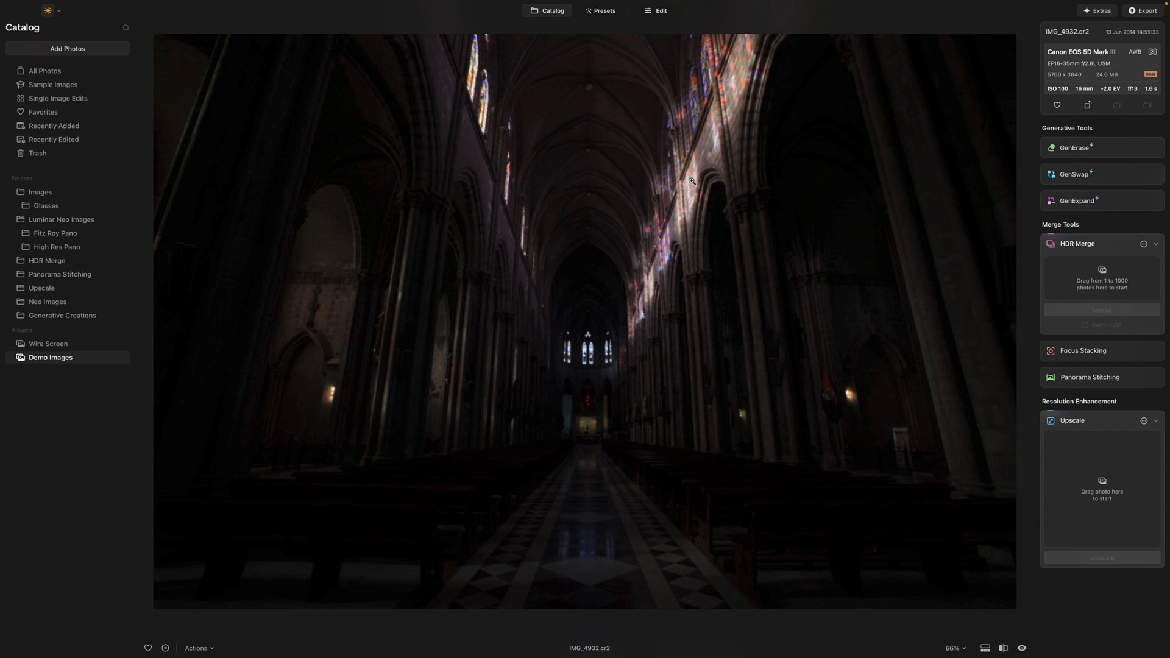
pyautogui.press('Left')
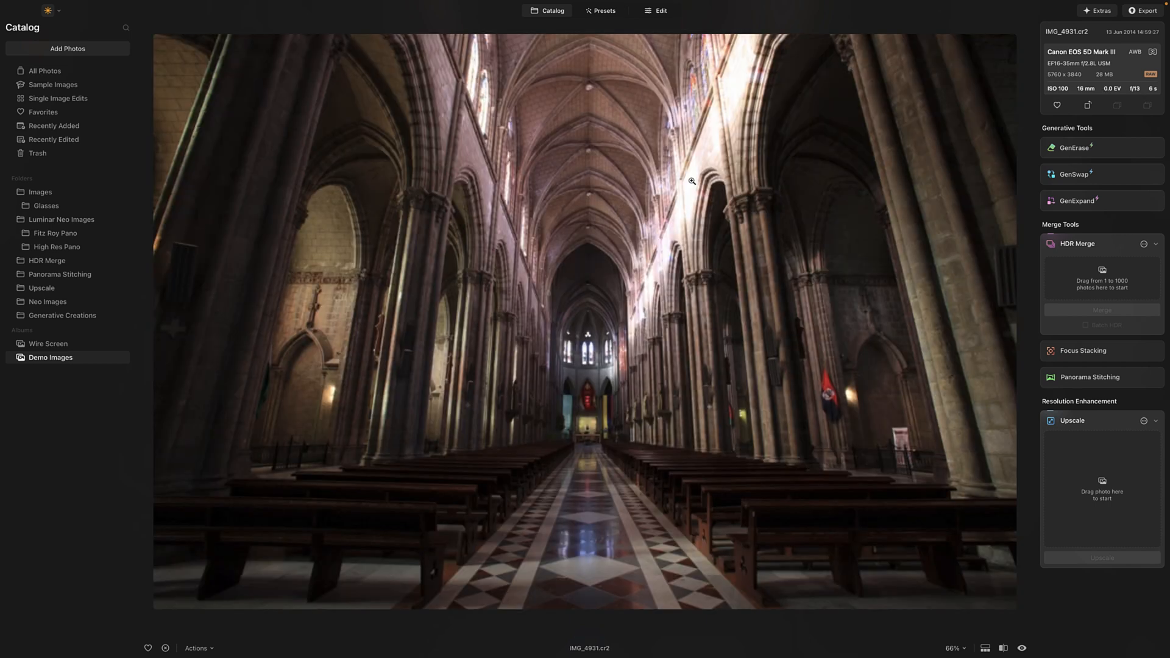
pyautogui.press('Right')
pyautogui.press('Right')
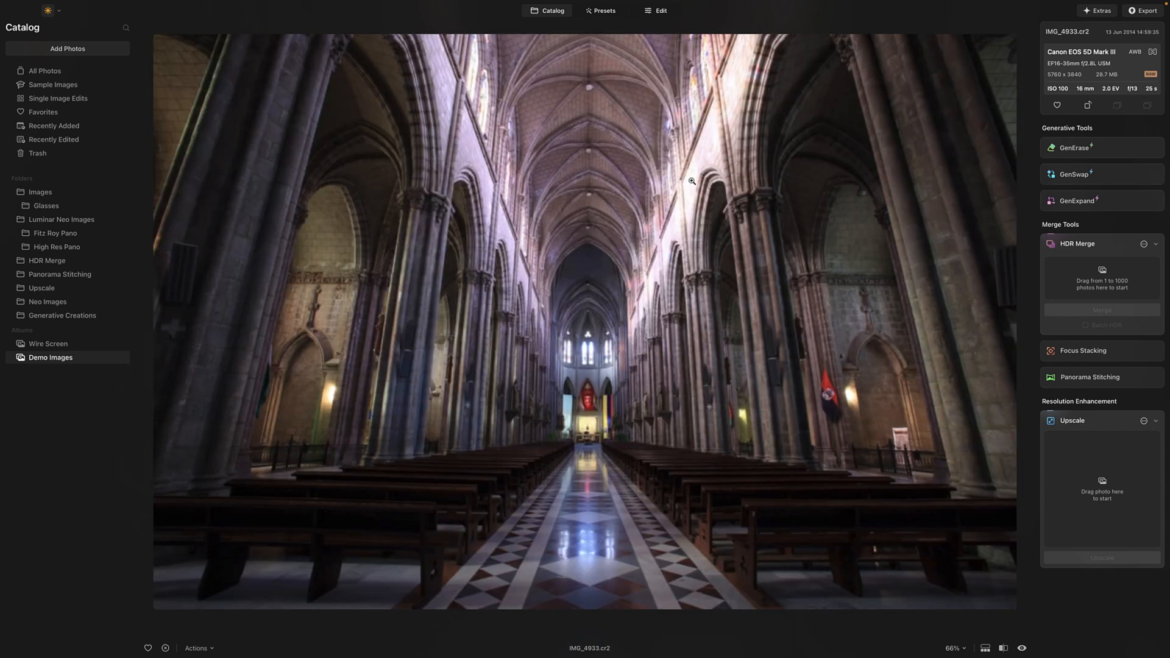
# Compare the 0.0 EV and 2.0 EV exposures of the church interior by switching between them
pyautogui.press('Left')
pyautogui.press('Left')
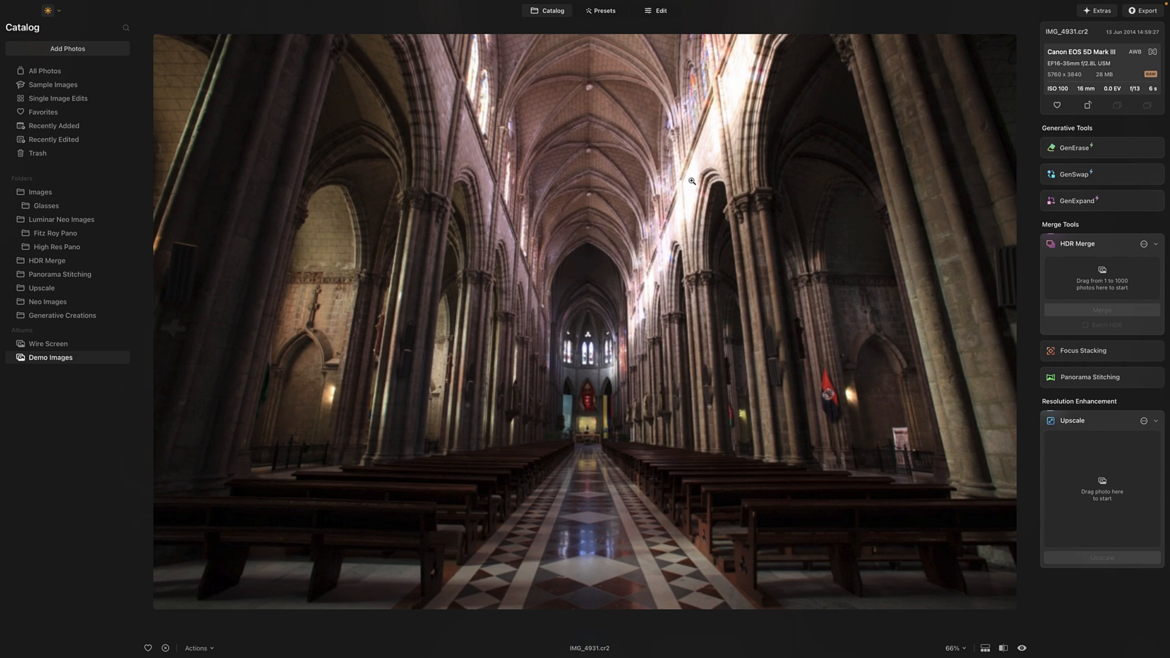
pyautogui.press('Right')
pyautogui.press('Right')
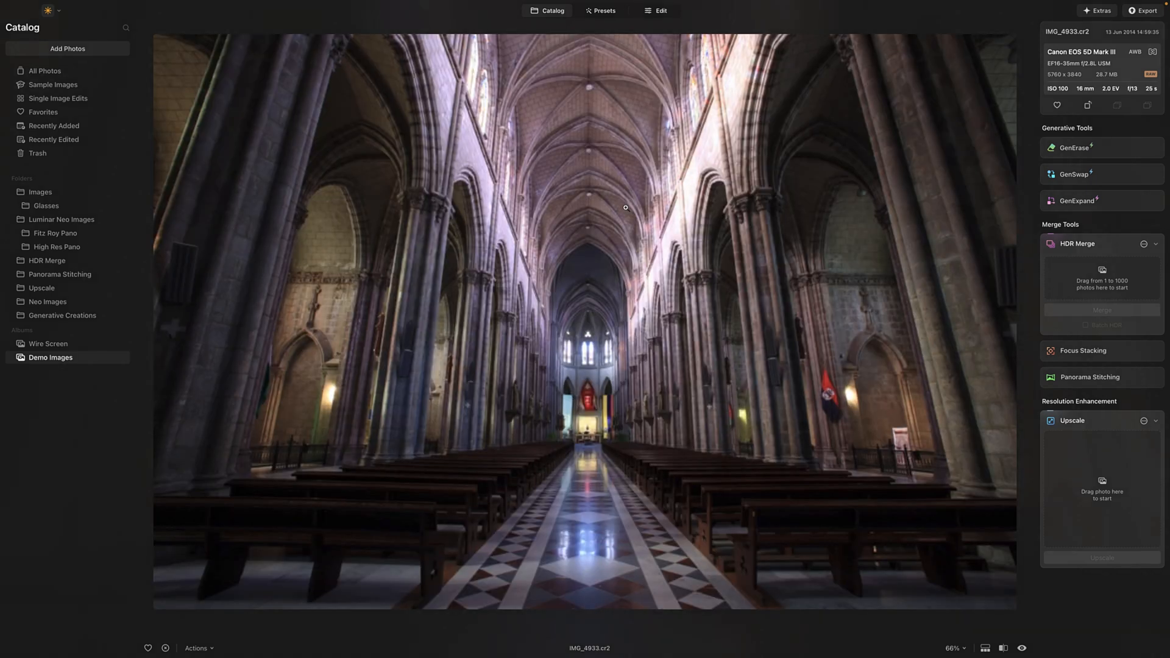
# Select the three bracketed church exposures in the catalog and load them into HDR Merge
pyautogui.click(559, 15)
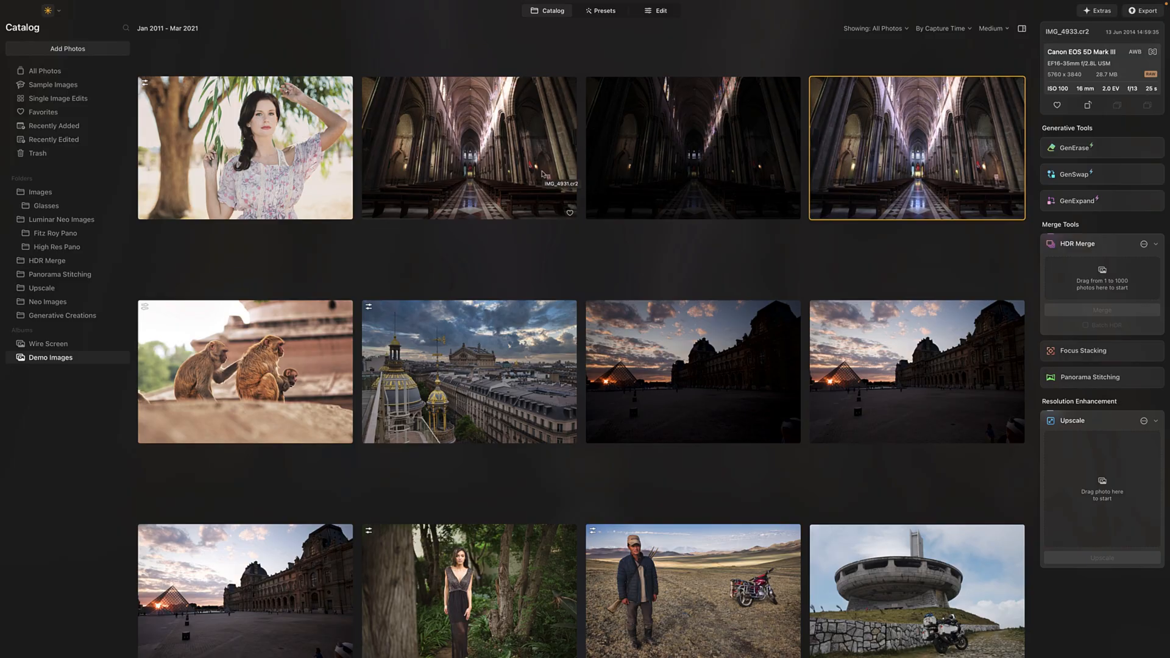
pyautogui.keyDown('shift'); pyautogui.click(543, 174); pyautogui.keyUp('shift')
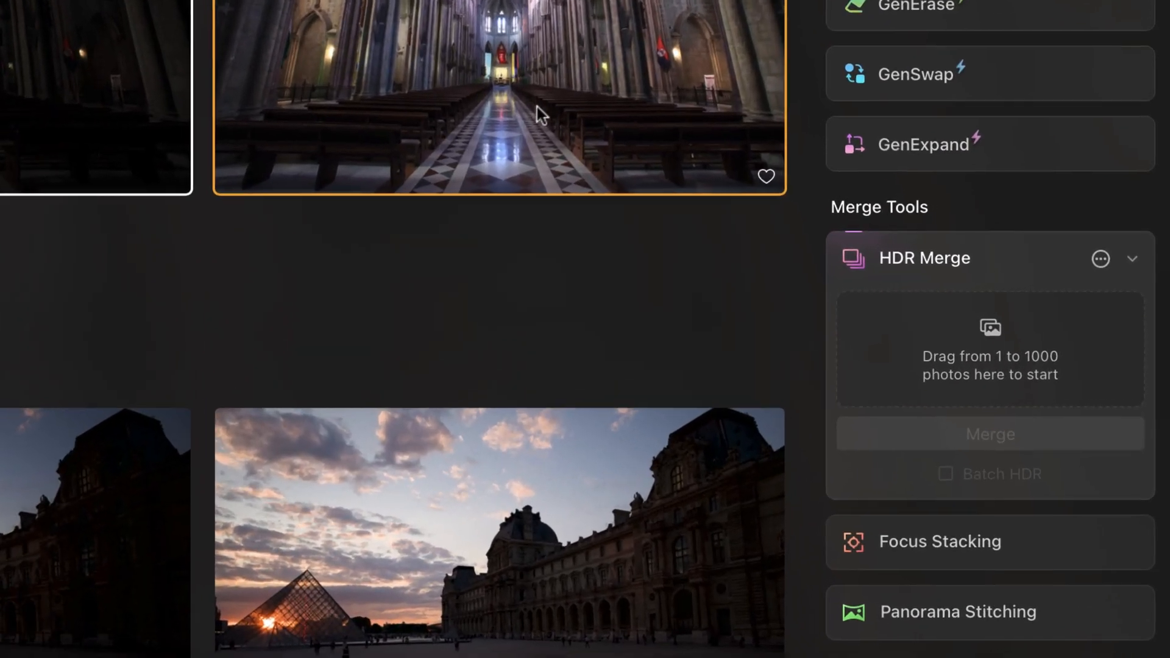
pyautogui.moveTo(917, 184); pyautogui.dragTo(1085, 280)
pyautogui.moveTo(942, 356); pyautogui.dragTo(942, 356)
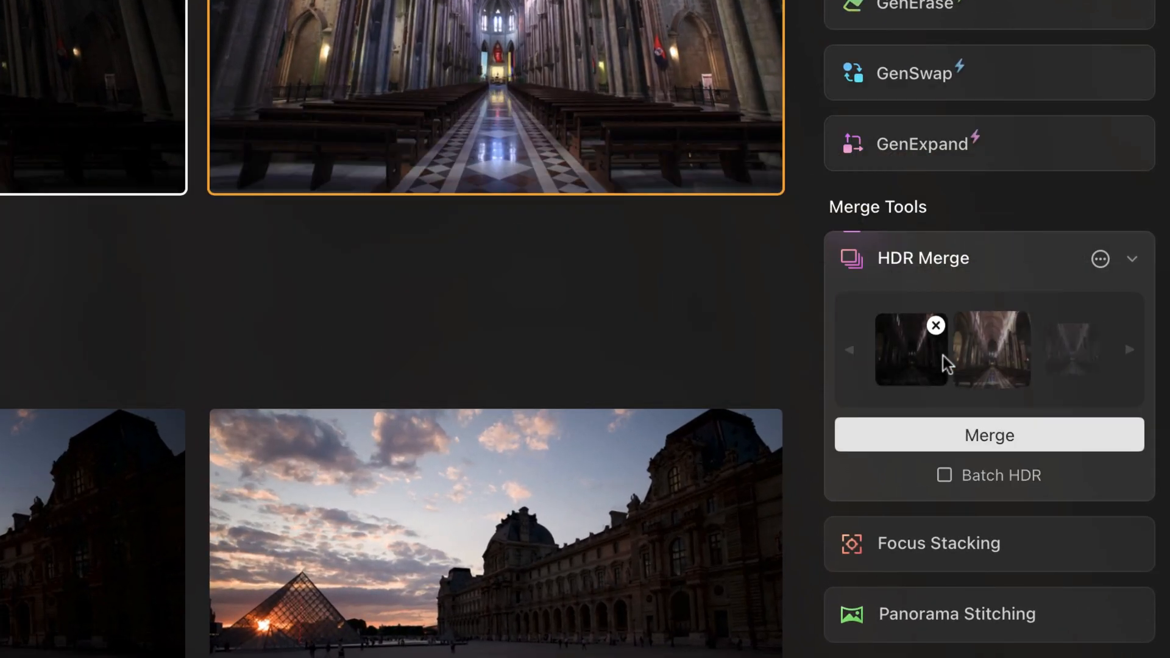
# Enable Auto Alignment and Ghost Reduction for HDR Merge, and merge the three church exposures
pyautogui.click(1102, 265)
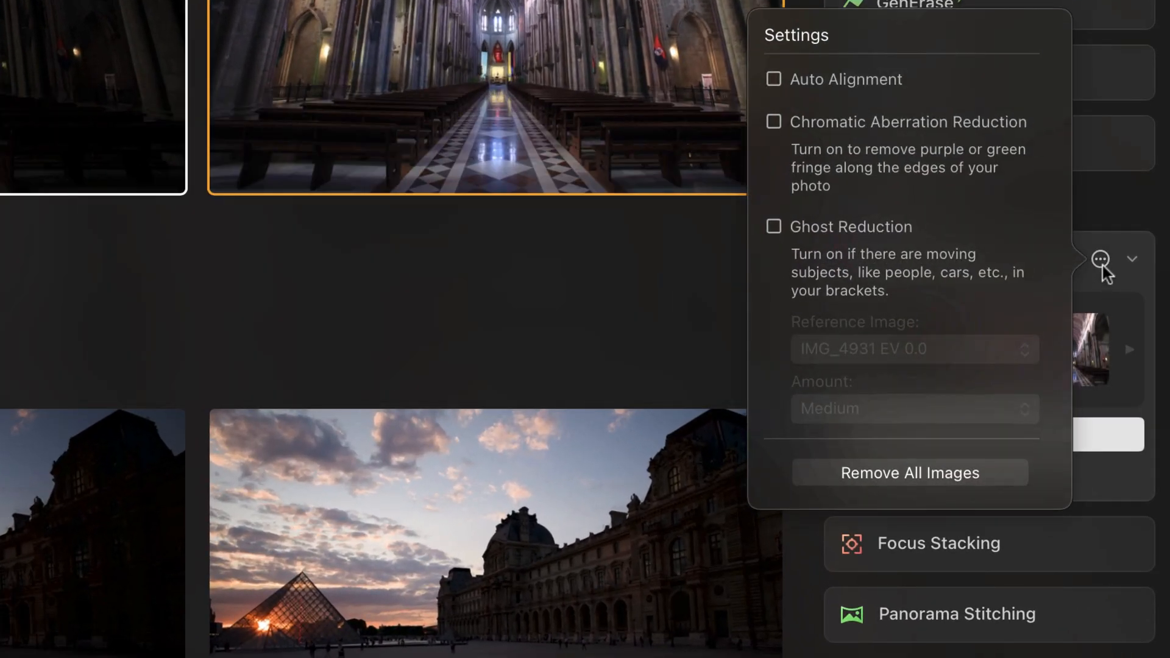
pyautogui.click(774, 81)
pyautogui.click(773, 226)
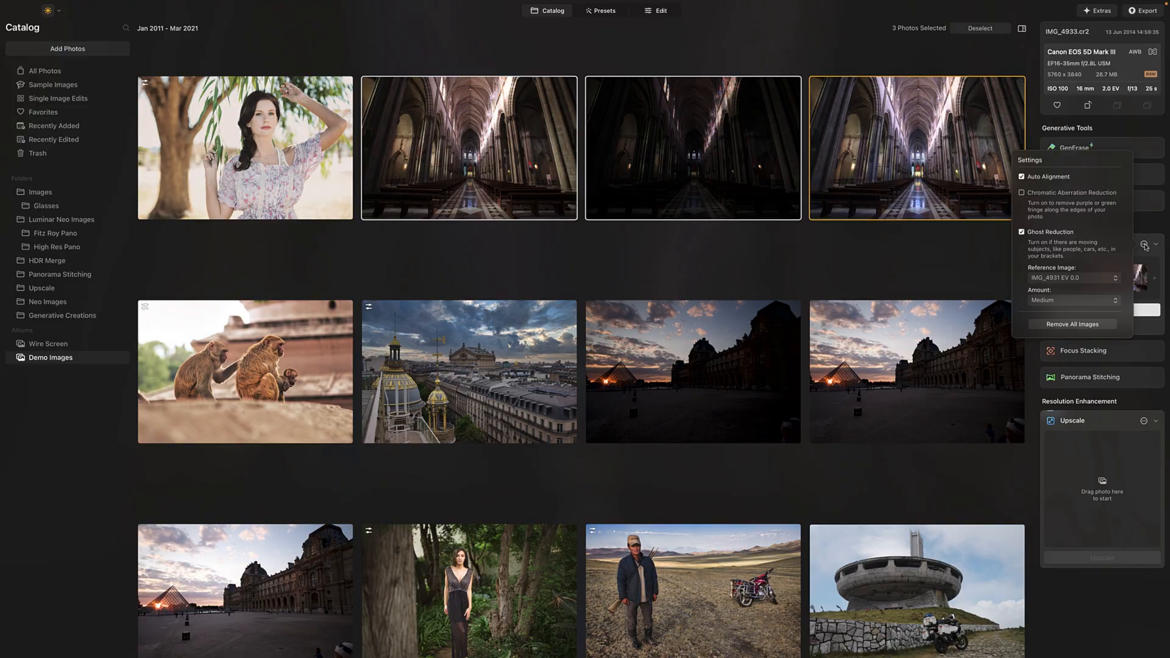
pyautogui.click(1144, 245)
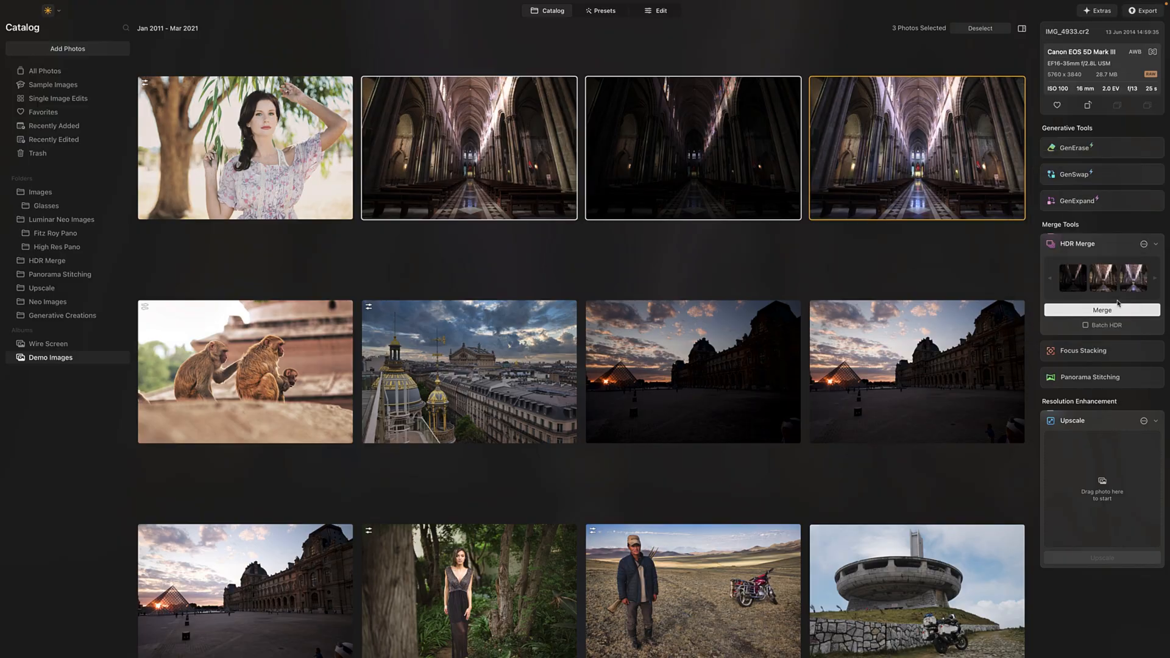
pyautogui.click(1101, 310)
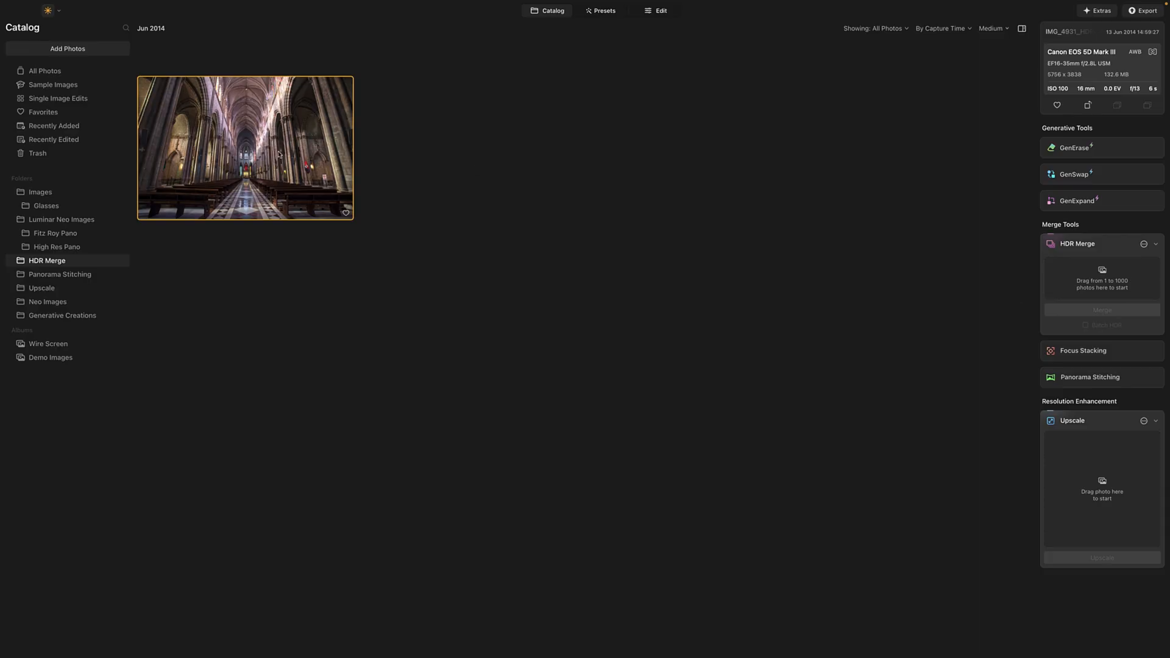
# Open the merged church HDR for editing and lower its Develop exposure to -0.47
pyautogui.doubleClick(278, 154)
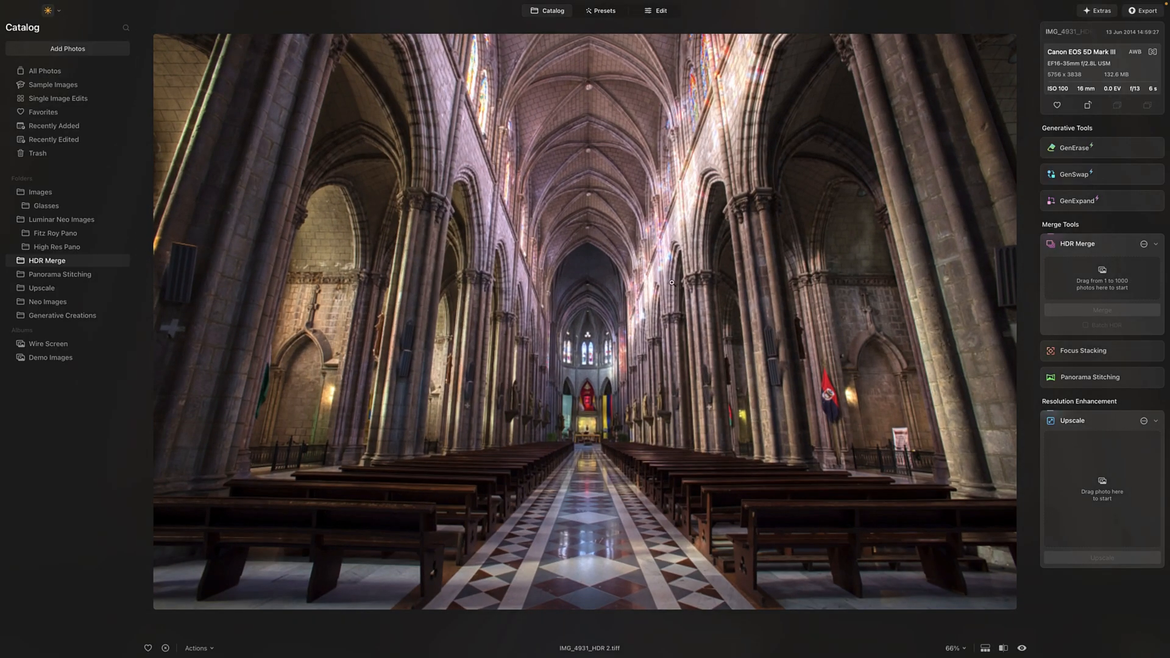
pyautogui.click(657, 10)
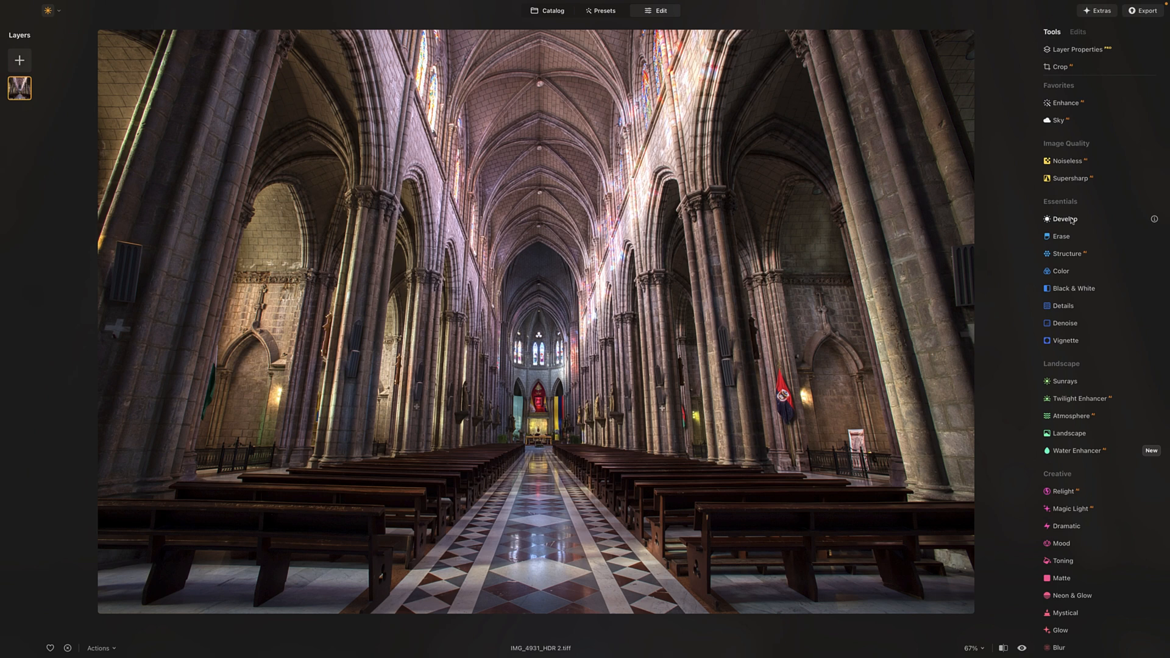
pyautogui.click(1065, 219)
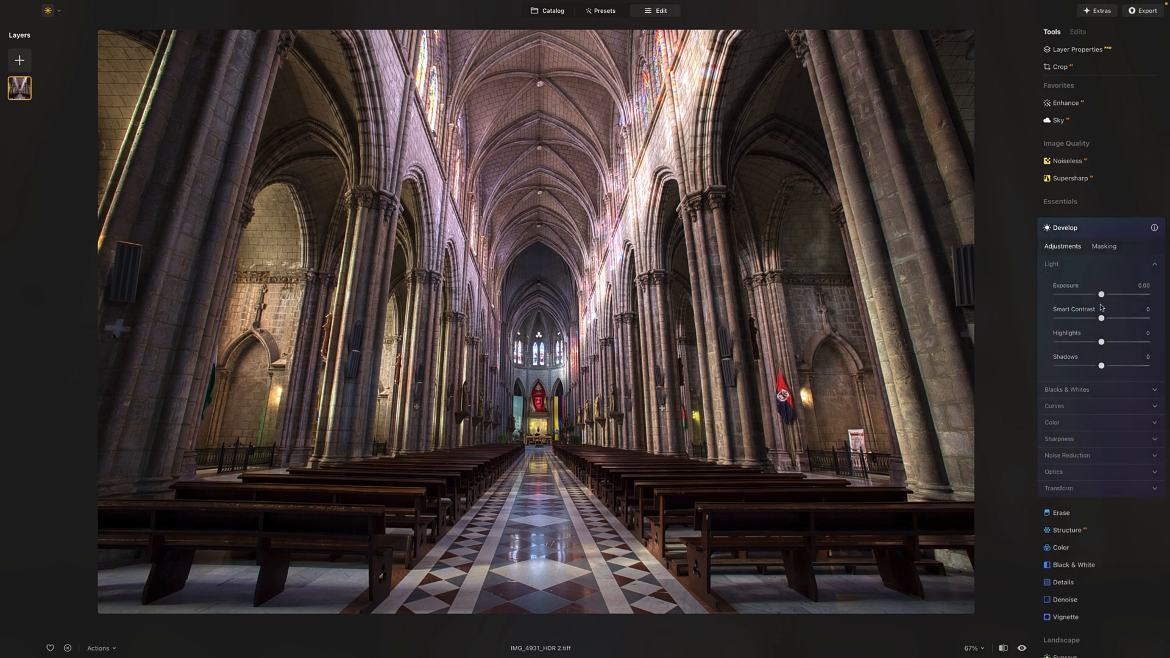
pyautogui.moveTo(1101, 296); pyautogui.dragTo(1097, 296)
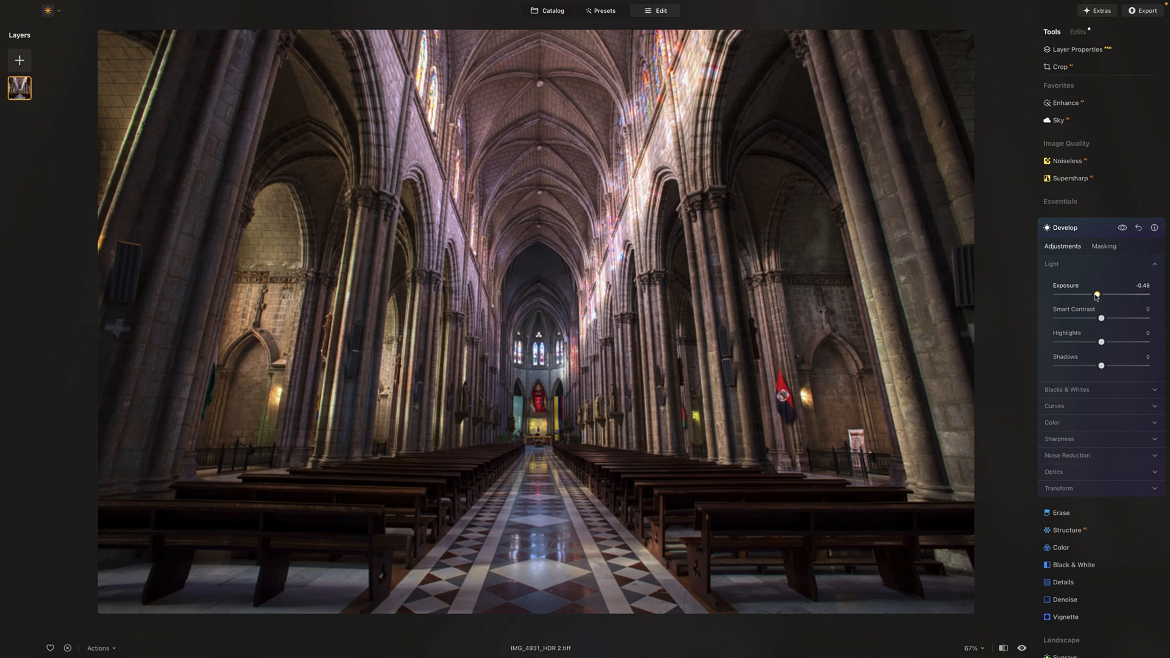
# Reduce the church photo's saturation to -23 in the Develop color settings
pyautogui.click(1092, 423)
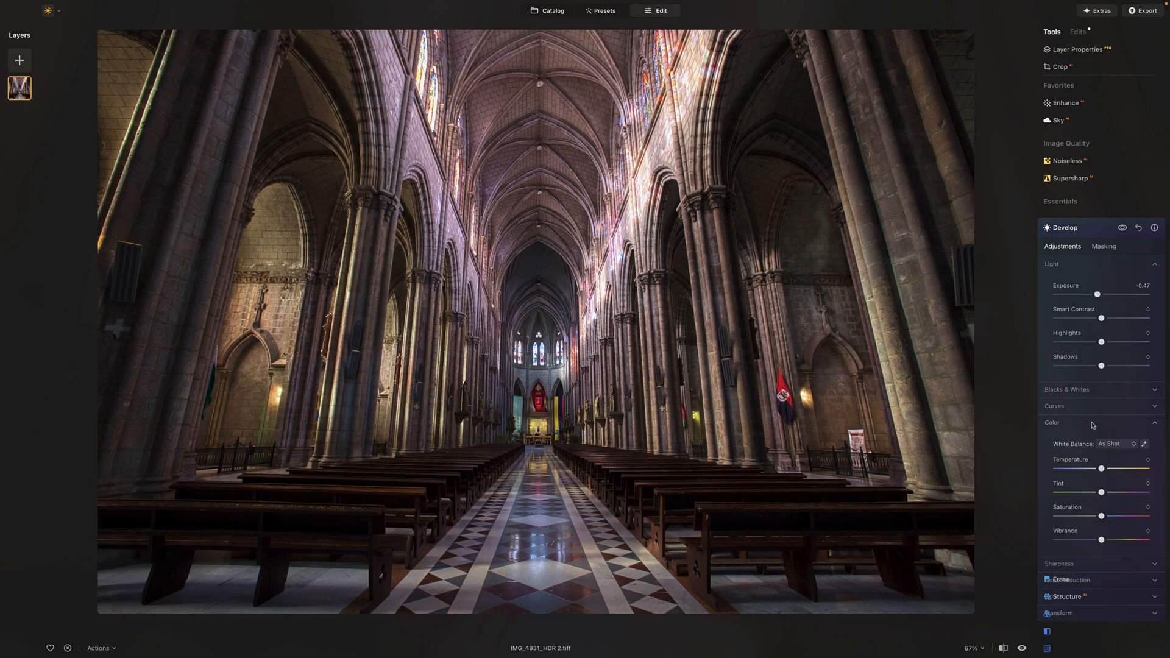
pyautogui.moveTo(1101, 516); pyautogui.dragTo(1083, 518)
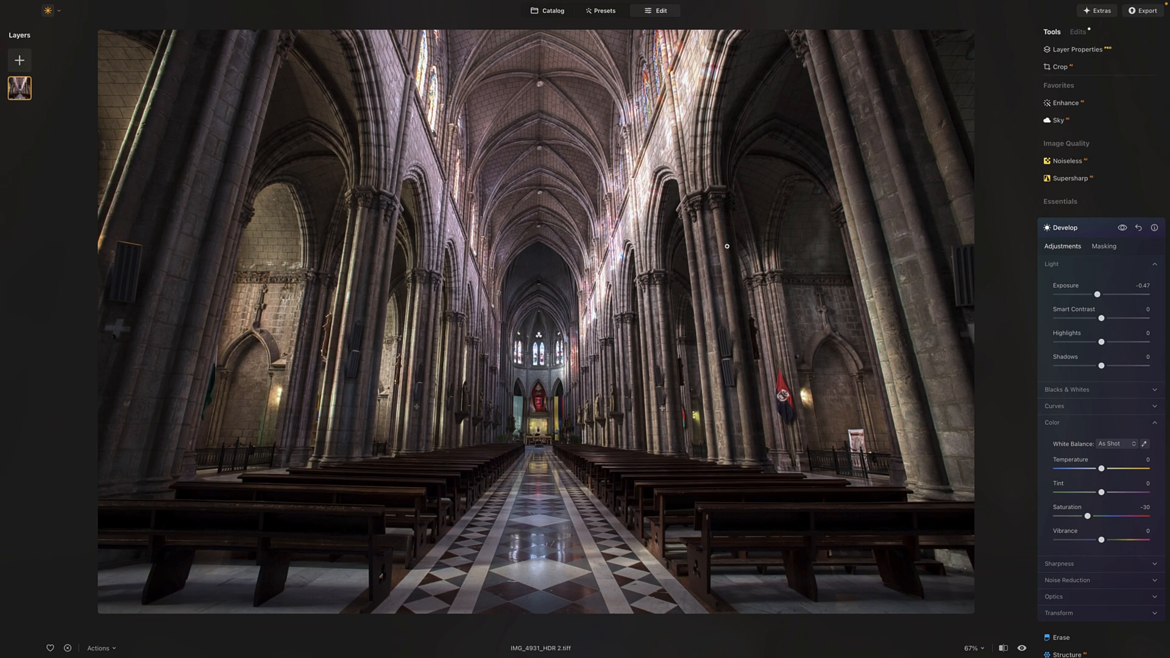
pyautogui.moveTo(1088, 517); pyautogui.dragTo(1091, 518)
# Straighten the church photo's perspective with the automatic correction in Develop's Transform settings
pyautogui.scroll(-5, 1099, 407)
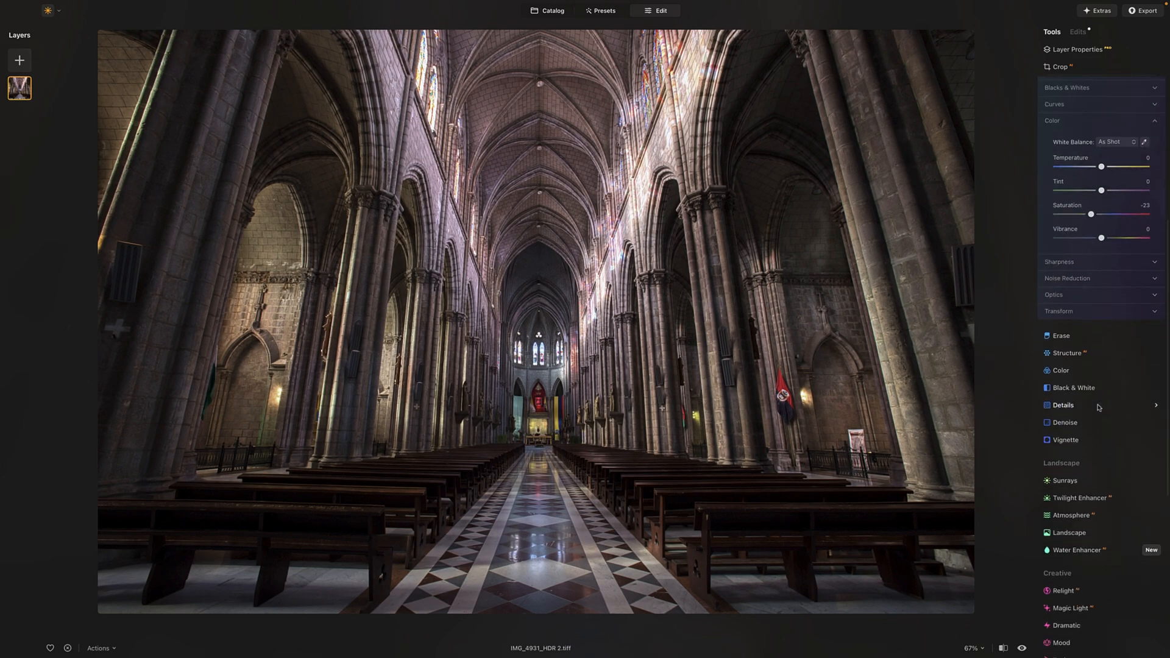
pyautogui.click(1059, 275)
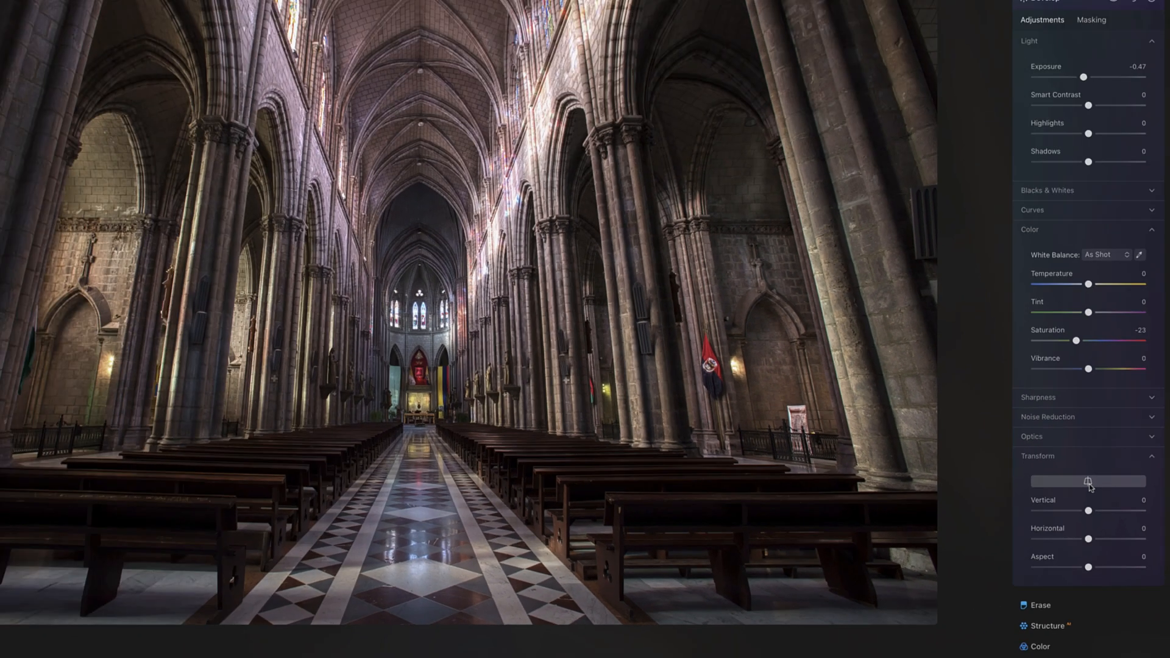
pyautogui.click(989, 396)
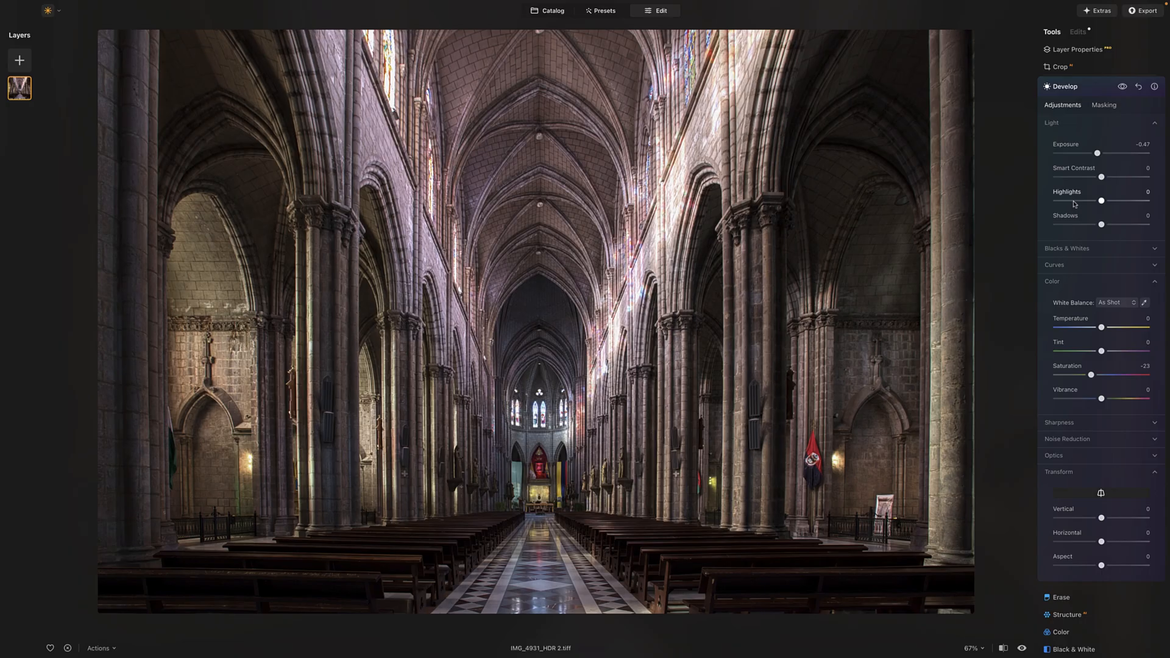
# Crop the church photo with a free ratio, cutting off about the upper third, and view it without the interface
pyautogui.click(1064, 68)
pyautogui.click(1094, 107)
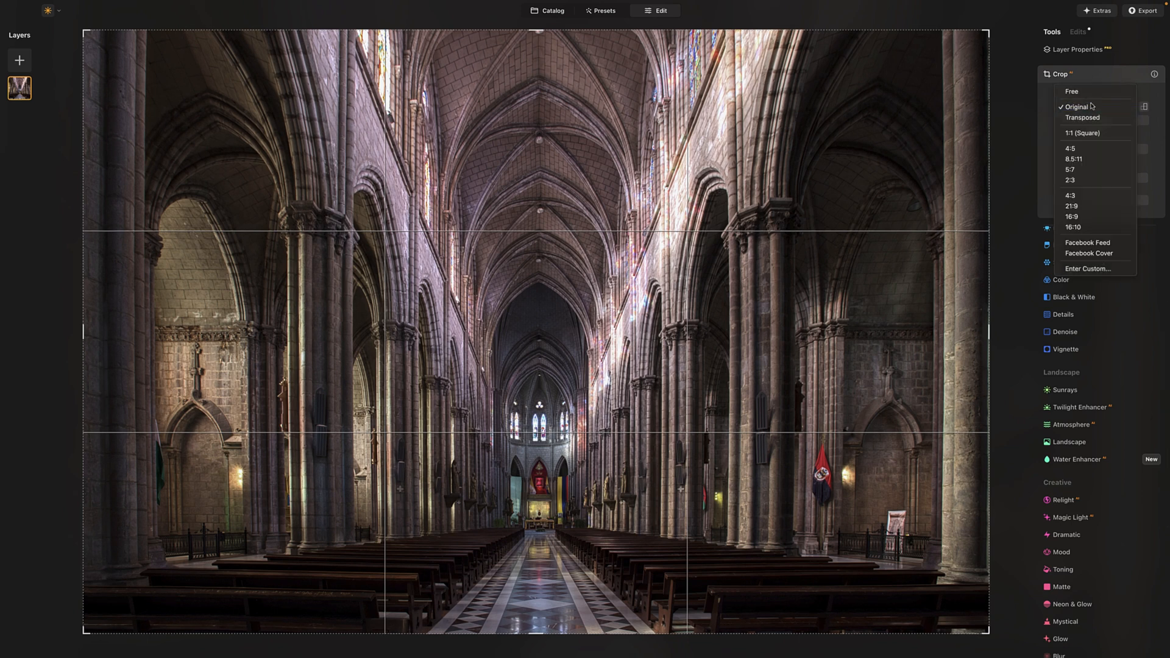
pyautogui.click(1091, 92)
pyautogui.moveTo(539, 32); pyautogui.dragTo(510, 250)
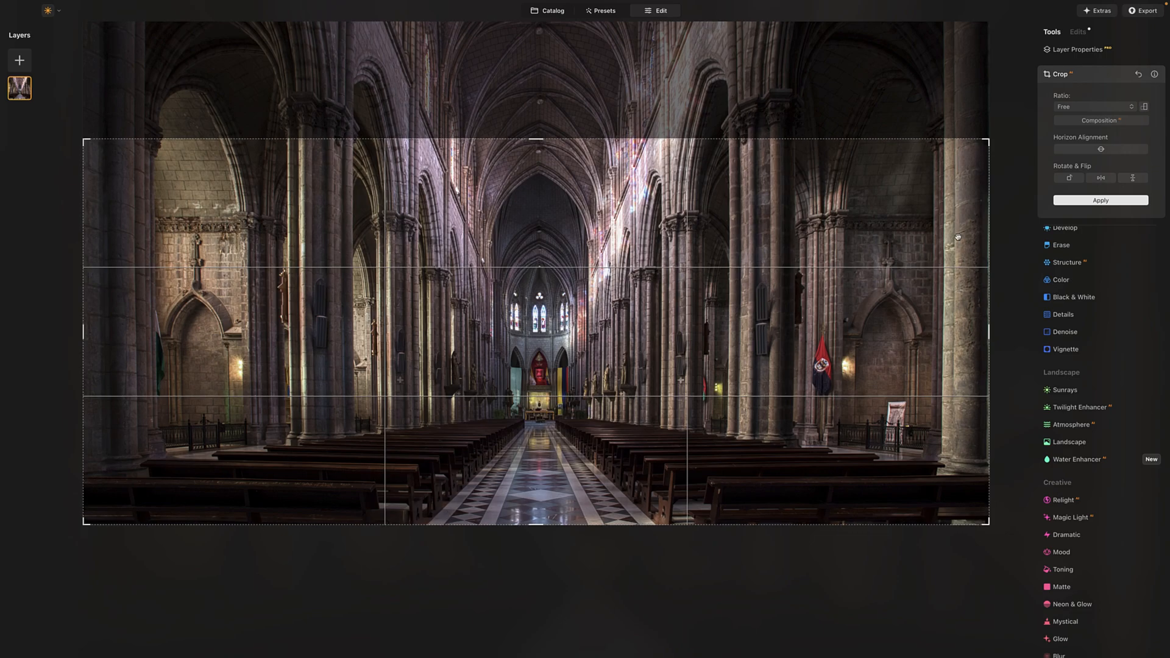
pyautogui.click(1077, 201)
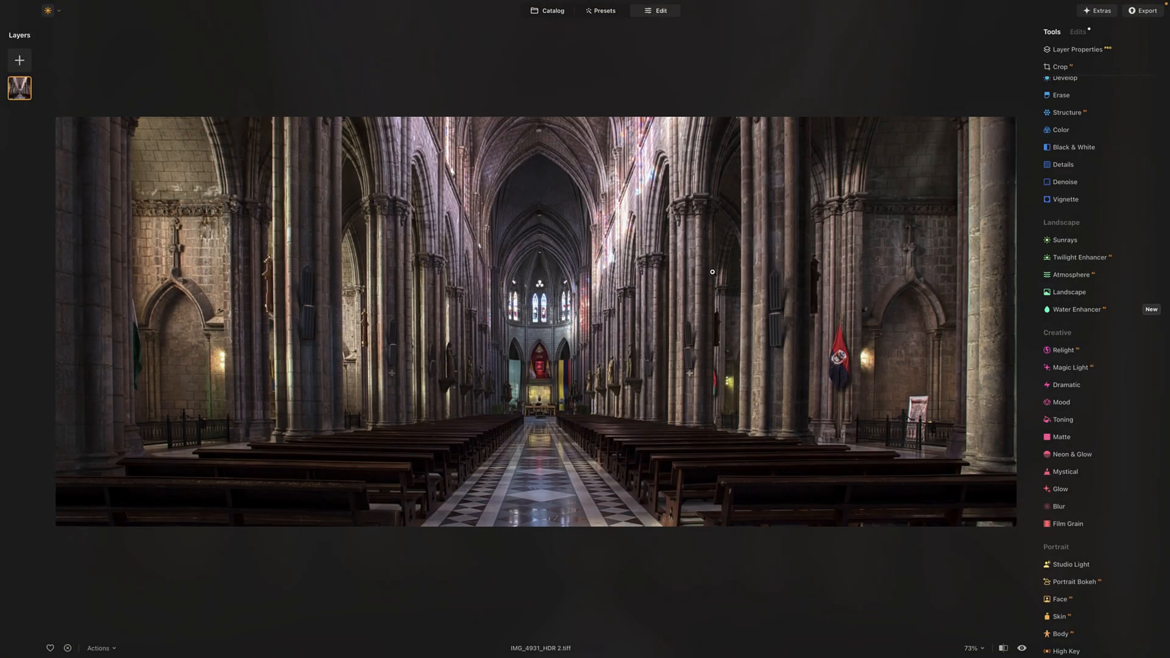
pyautogui.press('Tab')
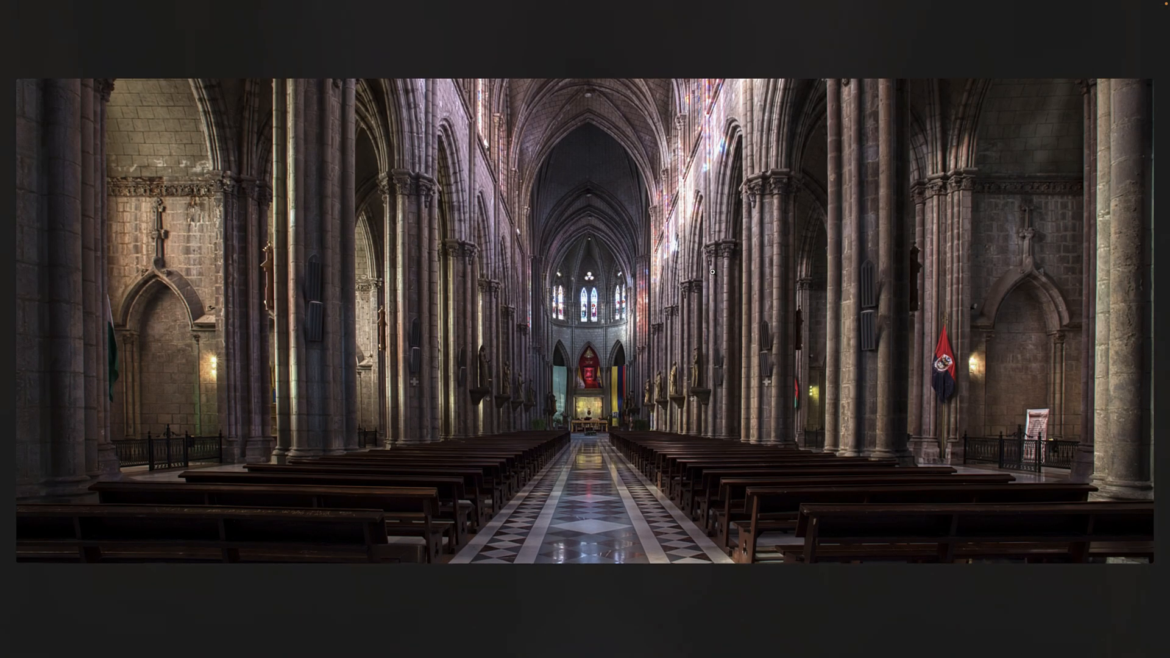
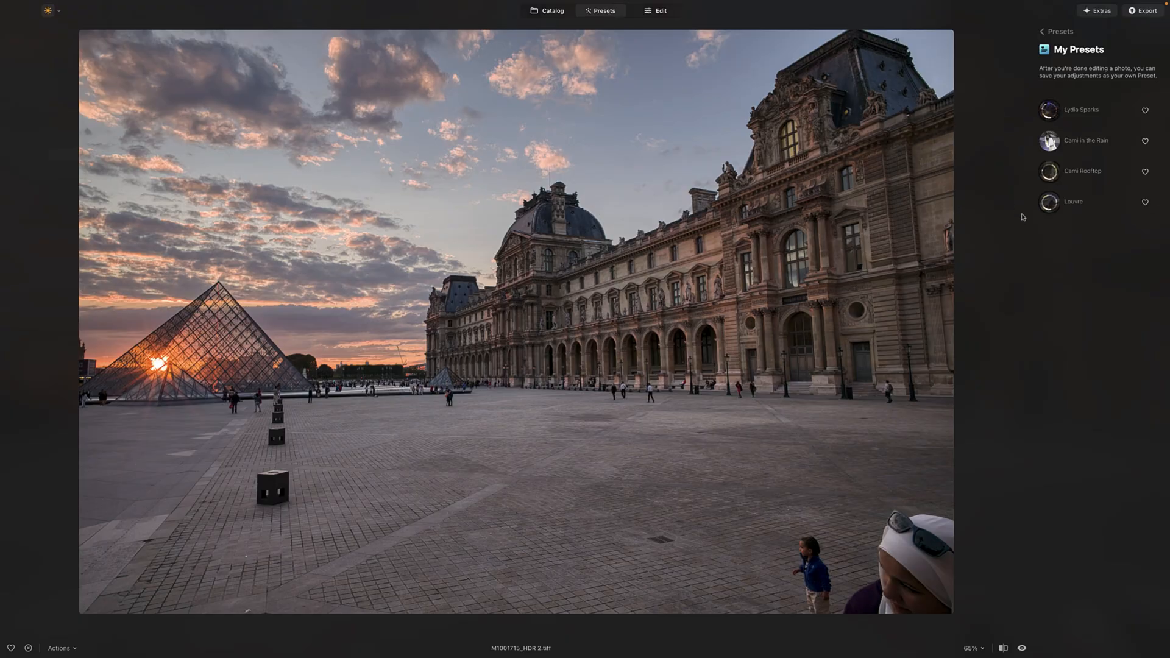
# Apply the saved Louvre preset to the merged Louvre photo and compare it with the original
pyautogui.click(1064, 201)
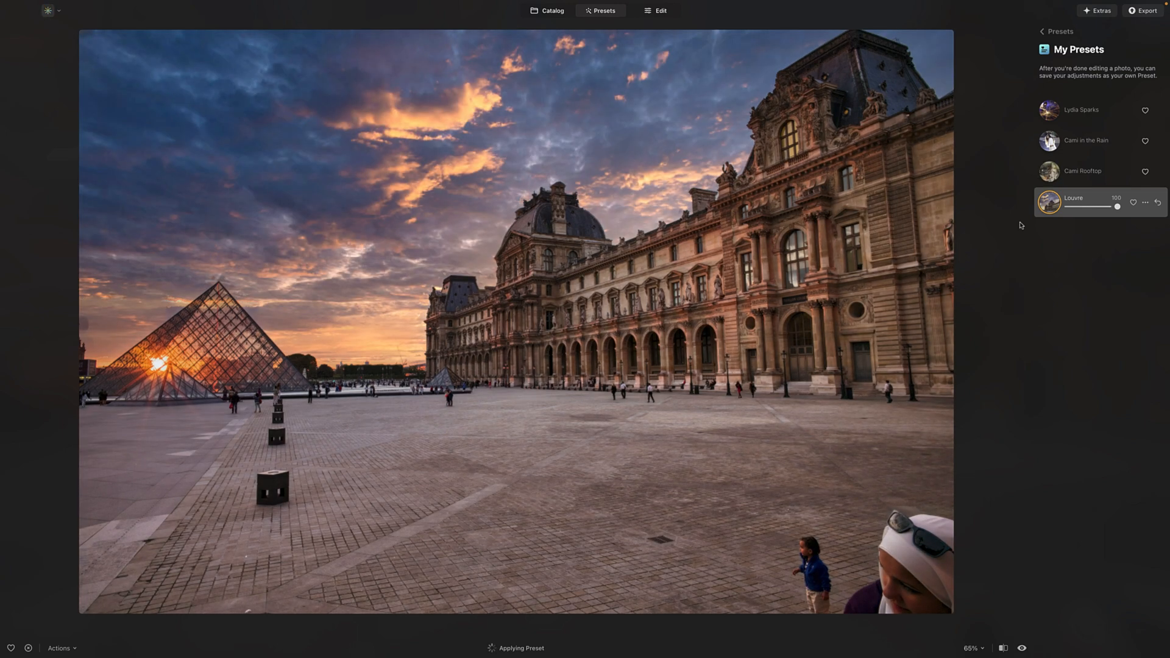
pyautogui.click(1022, 647)
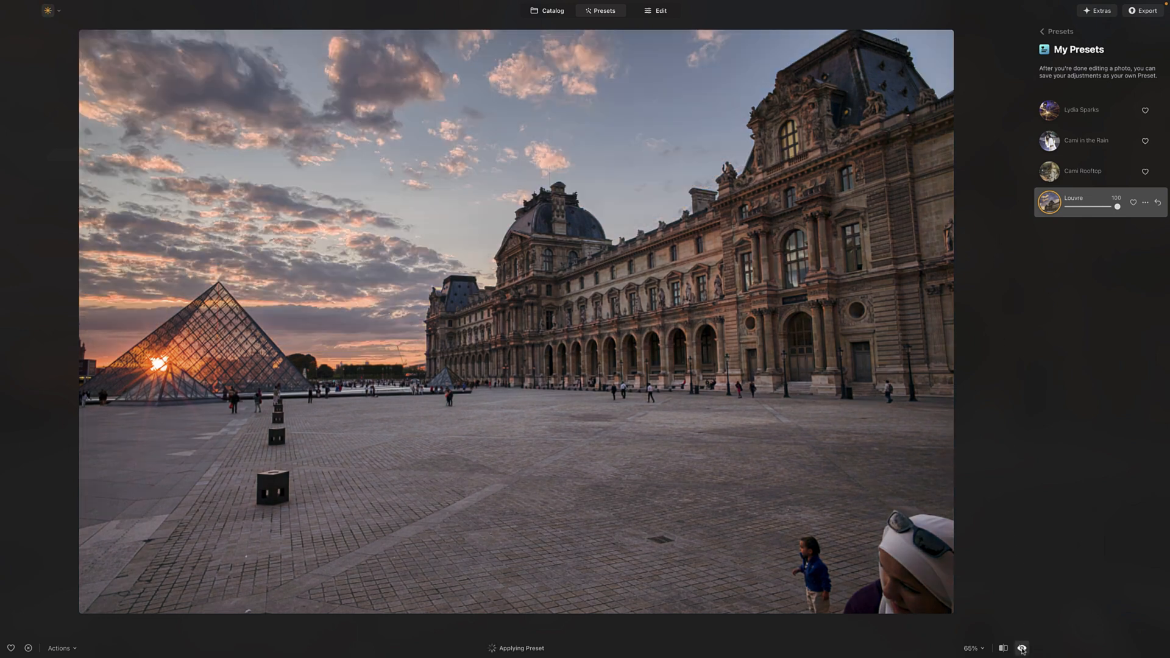
pyautogui.click(1022, 647)
pyautogui.click(1022, 647)
pyautogui.click(1022, 647)
pyautogui.click(1022, 647)
pyautogui.click(1021, 648)
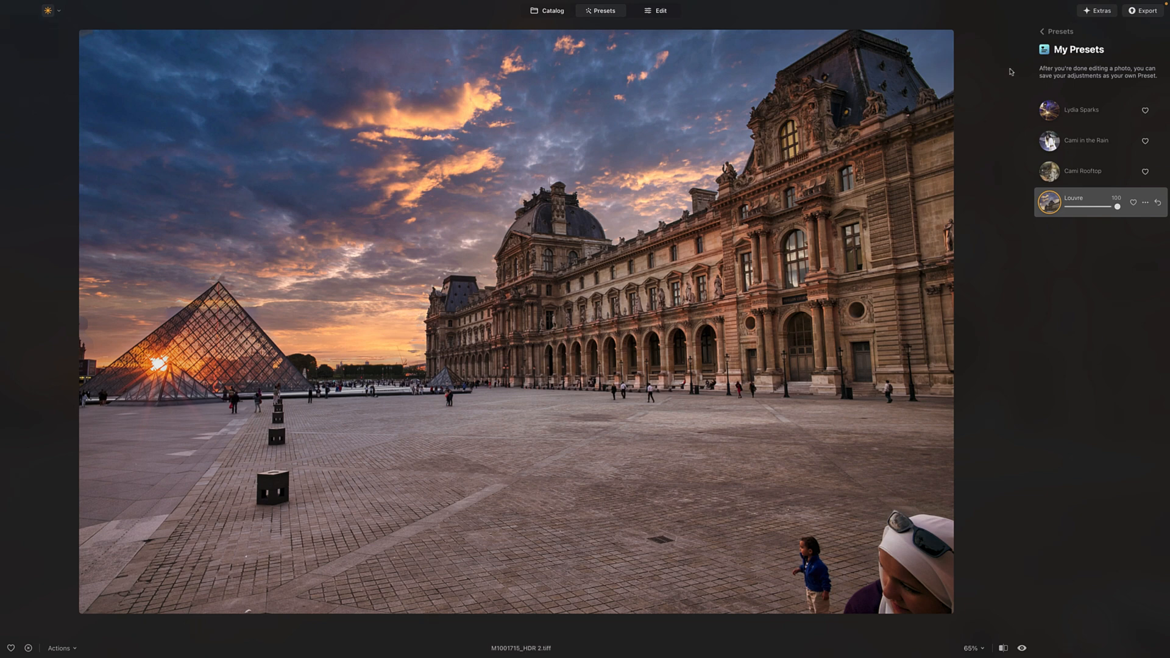
# Review the list of edits that the Louvre preset applied to the photo
pyautogui.click(1044, 33)
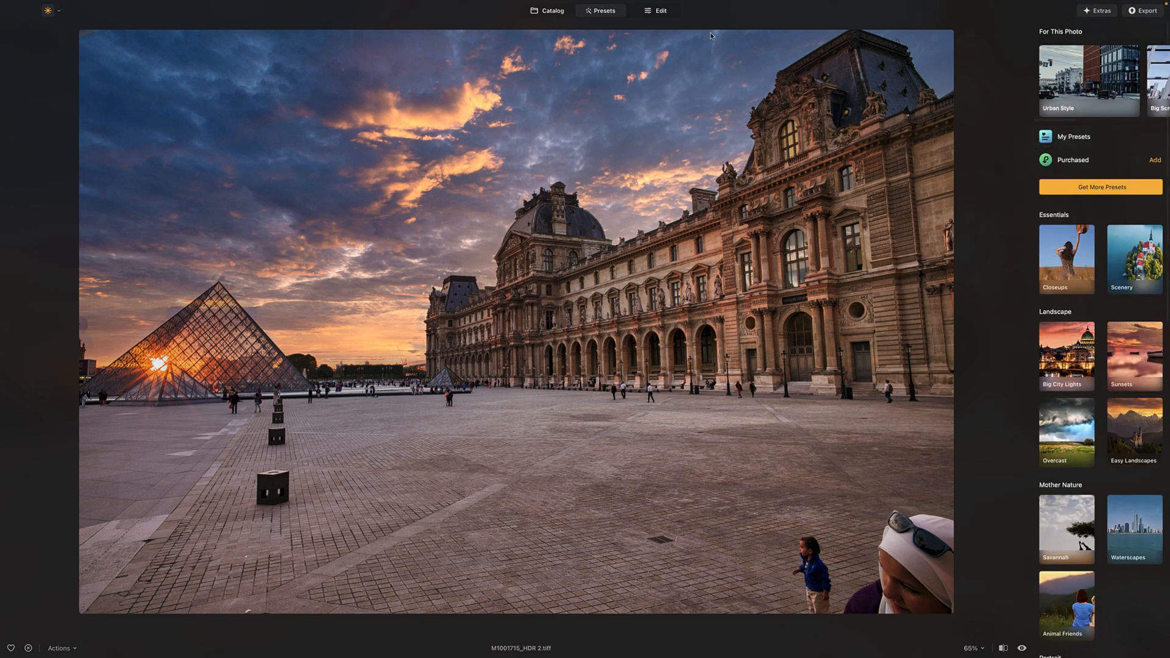
pyautogui.click(673, 16)
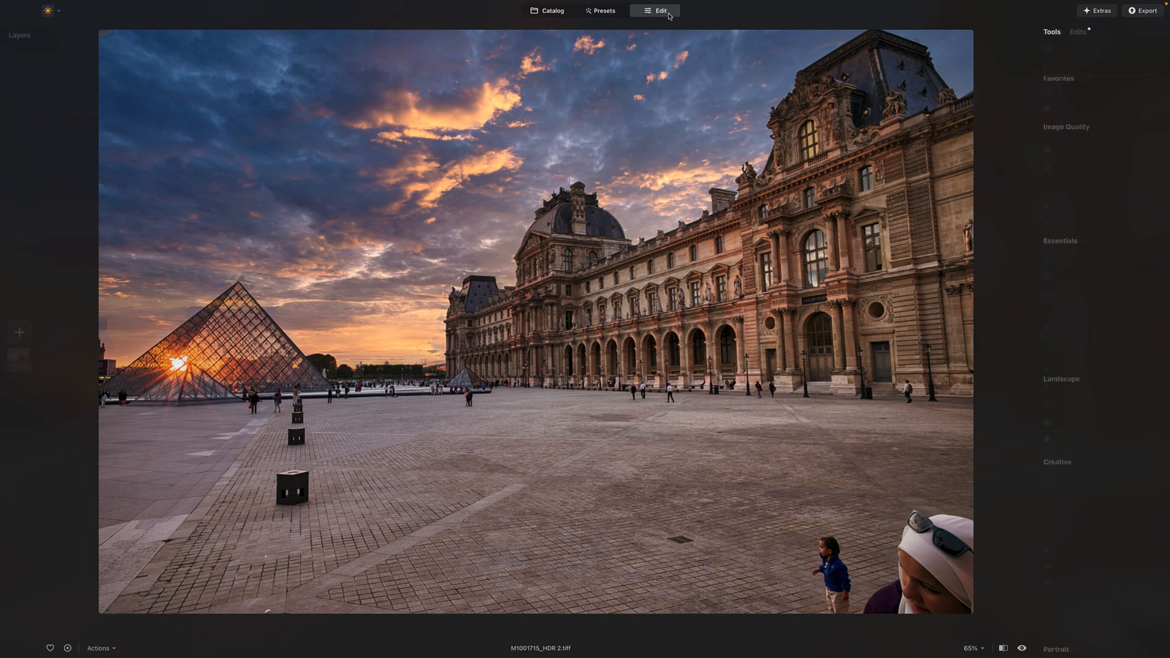
pyautogui.click(1080, 32)
pyautogui.click(1078, 56)
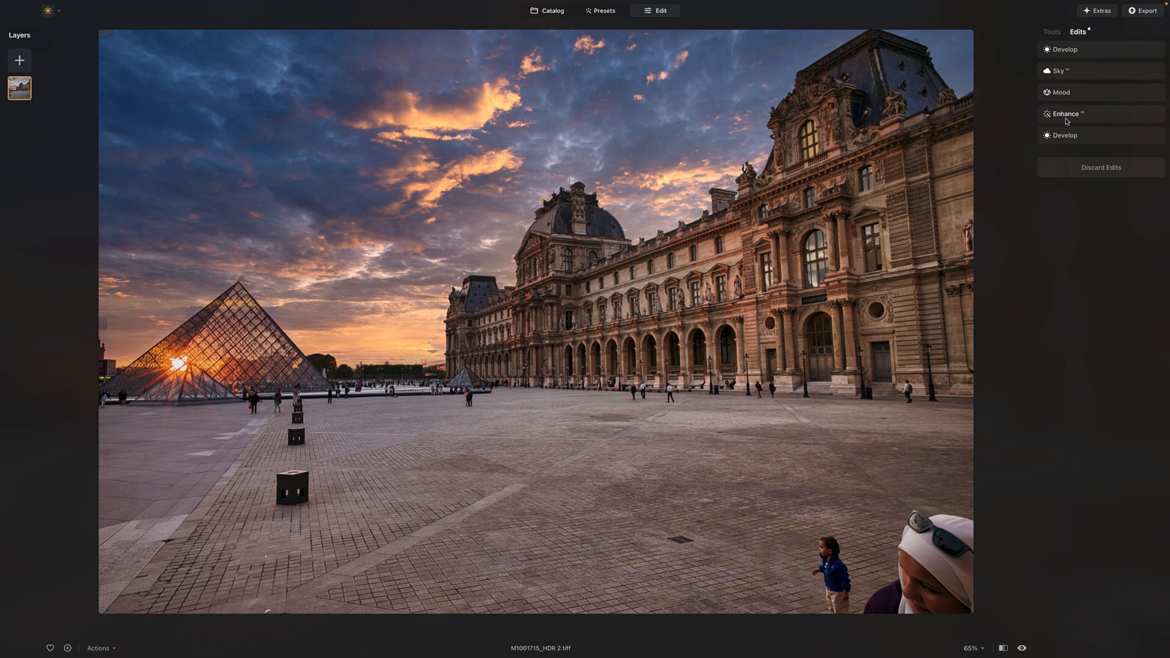
# Crop the Louvre photo to a wide panoramic format, removing the people and pavement in the lower third
pyautogui.click(1053, 35)
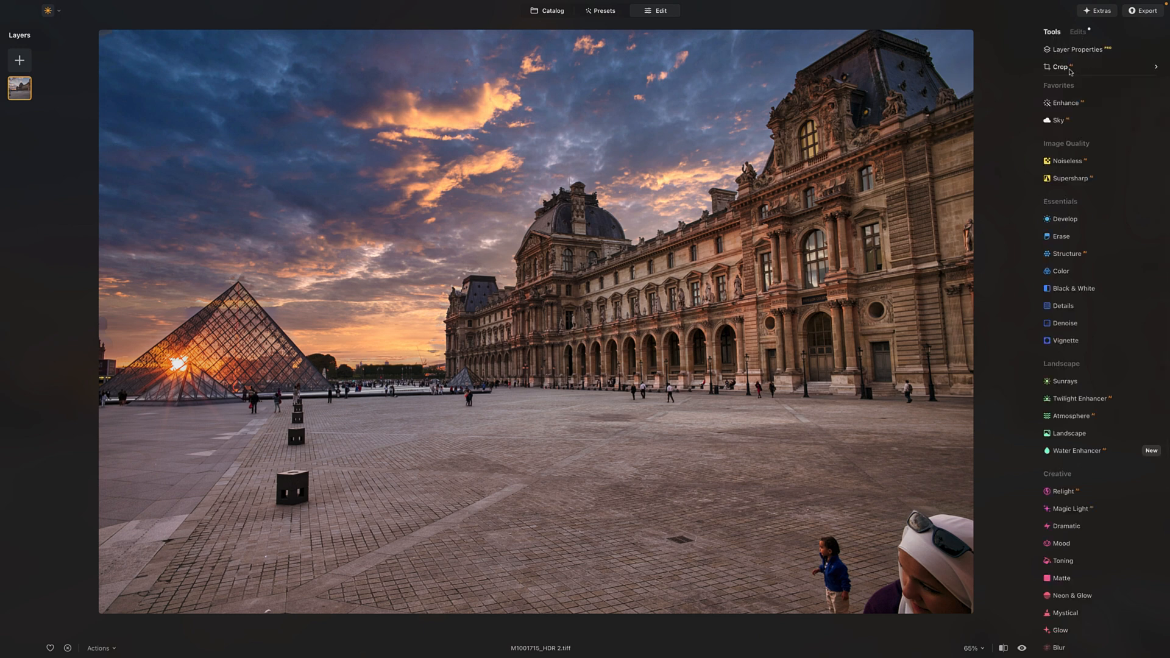
pyautogui.click(1064, 69)
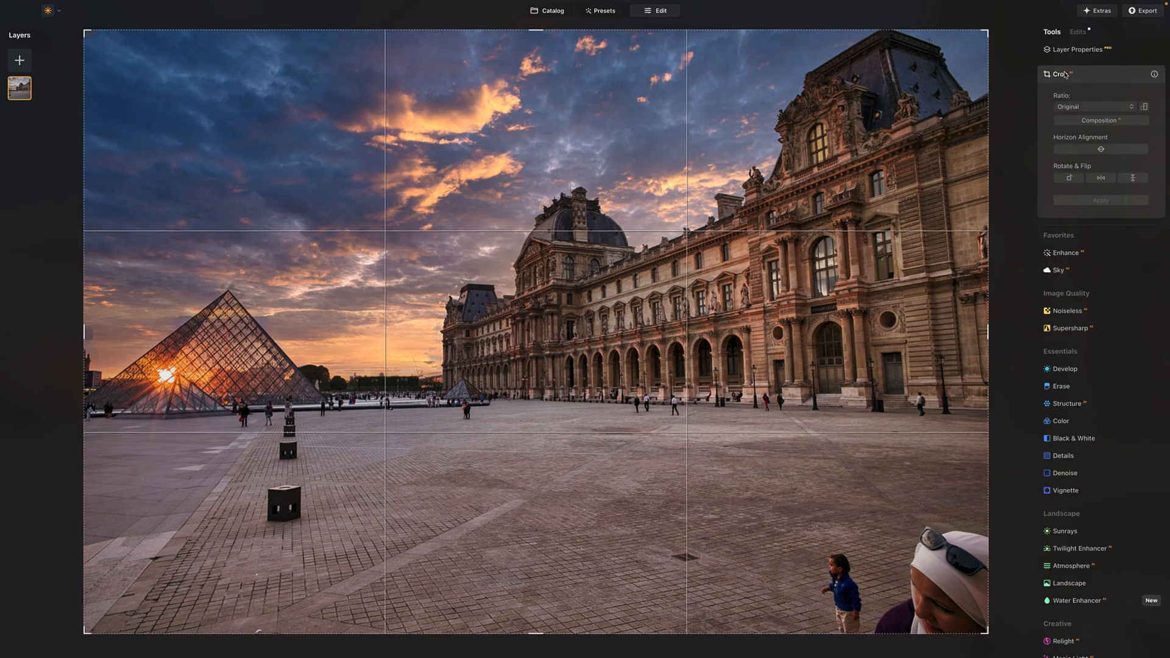
pyautogui.click(1093, 107)
pyautogui.click(1093, 106)
pyautogui.click(1092, 106)
pyautogui.click(1093, 106)
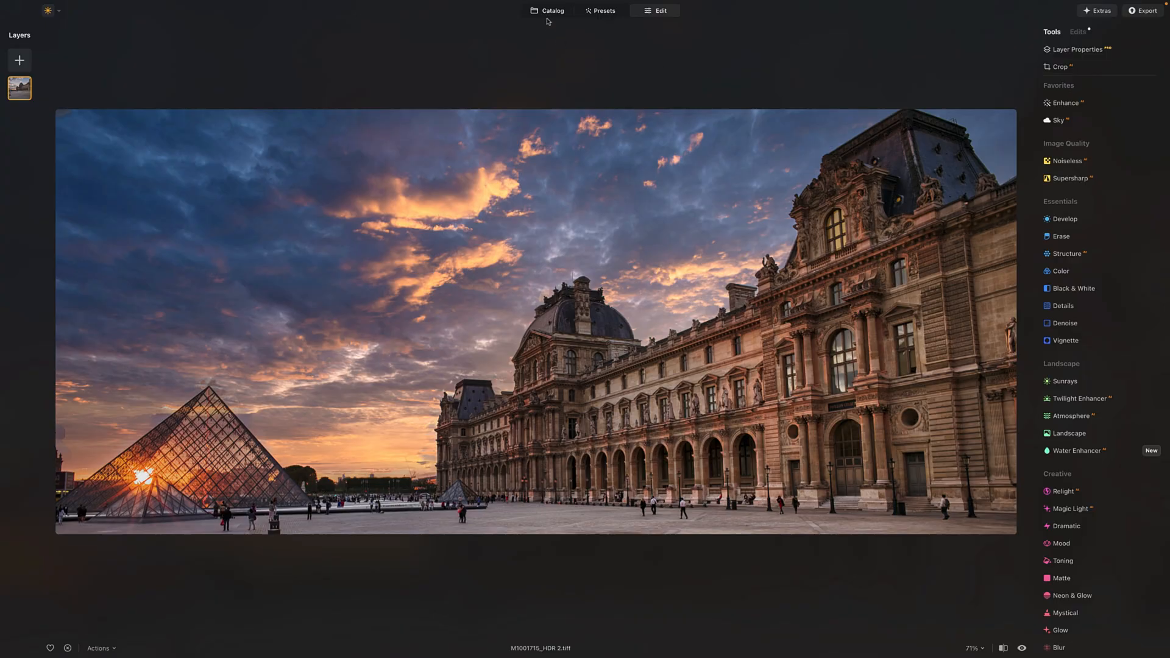
# Use GenExpand on the cropped Louvre photo to add a narrow strip of sky above the building and save the result
pyautogui.click(549, 12)
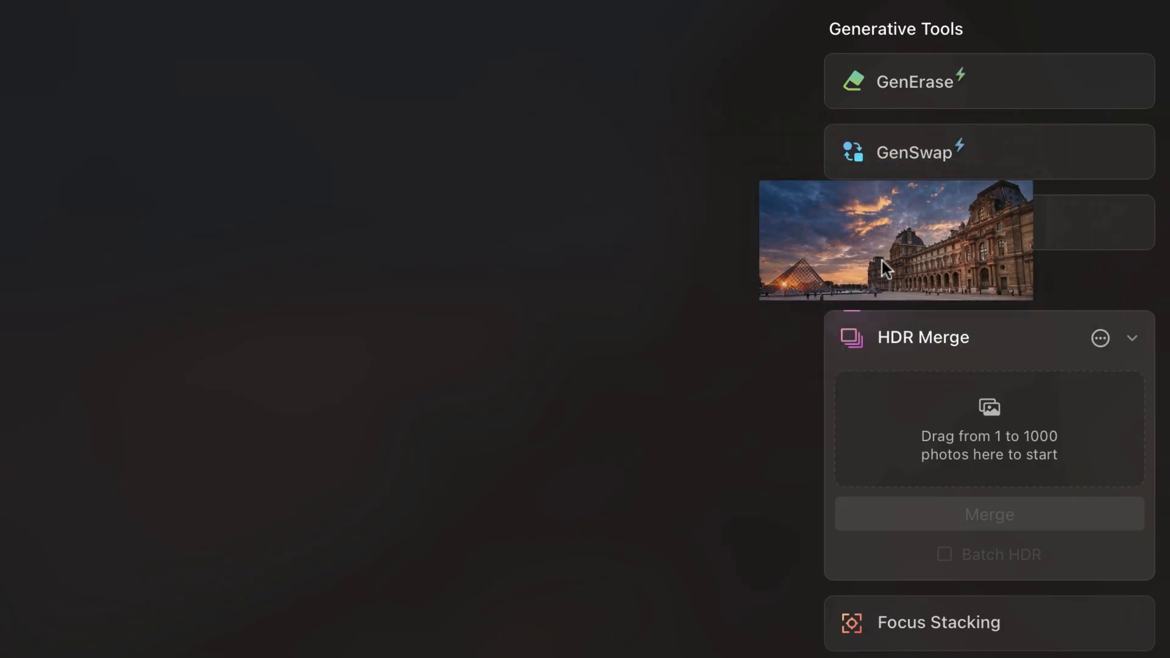
pyautogui.moveTo(882, 261); pyautogui.dragTo(970, 232)
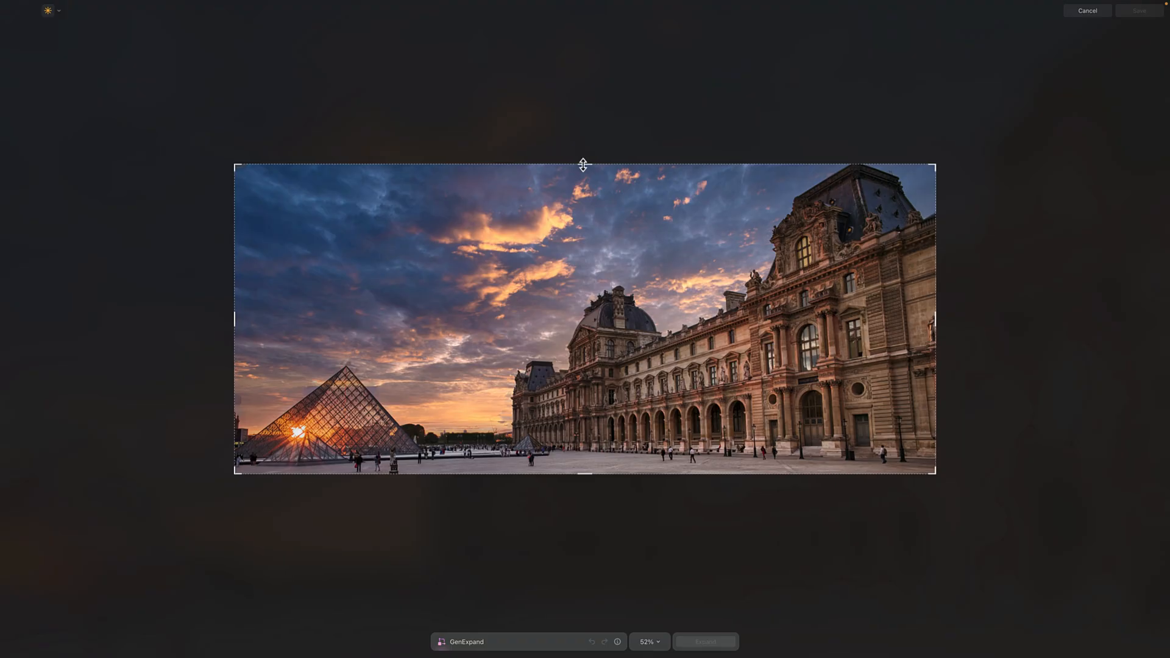
pyautogui.moveTo(583, 164); pyautogui.dragTo(583, 155)
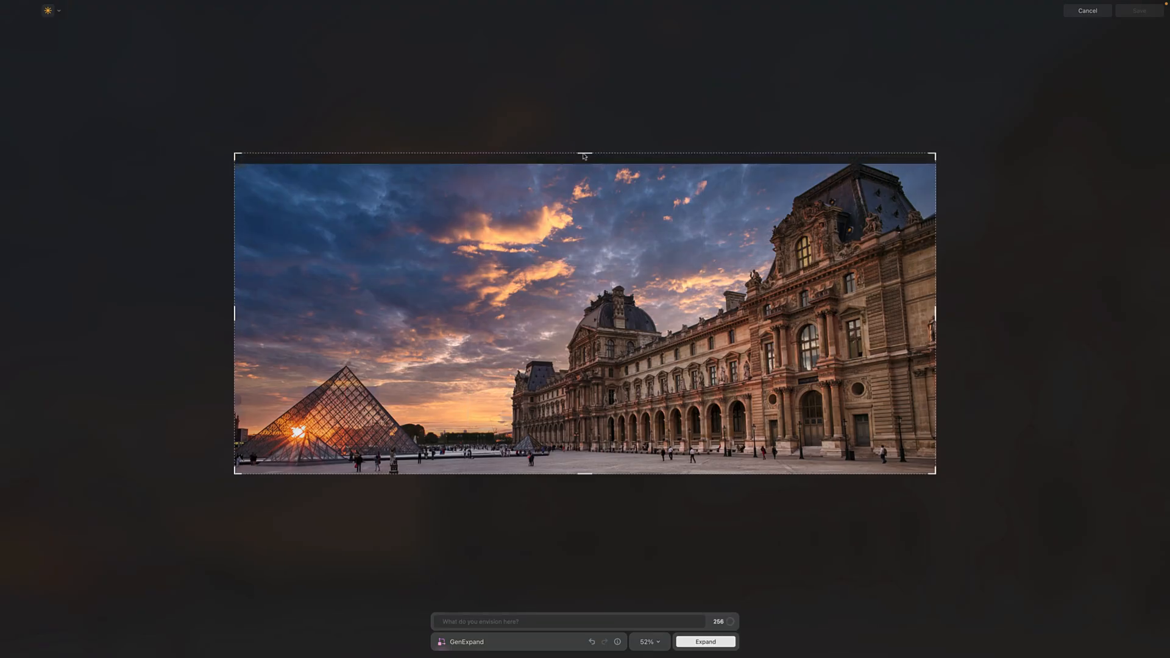
pyautogui.click(703, 639)
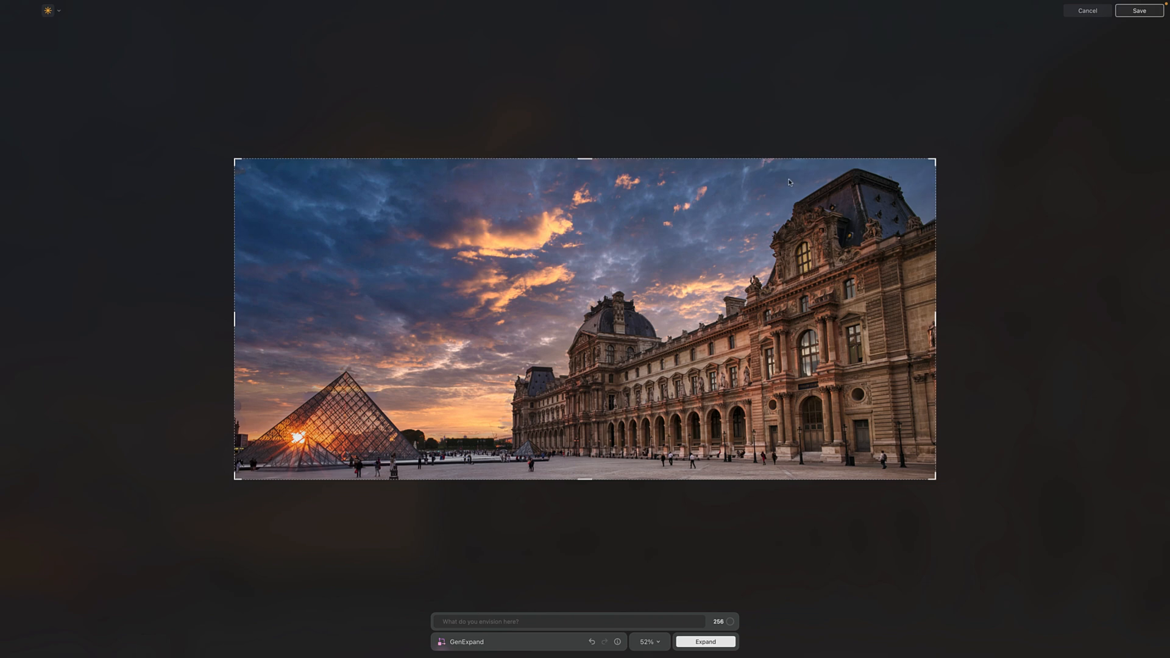
pyautogui.click(1138, 11)
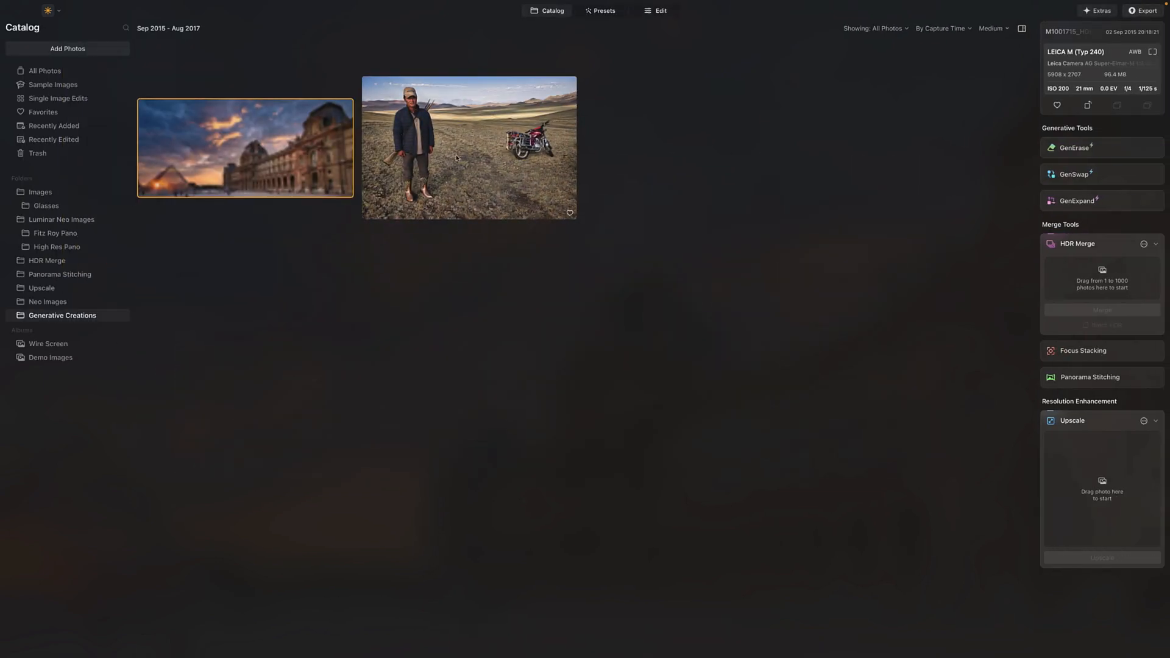
# View the expanded Louvre photo from Generative Creations enlarged without the interface
pyautogui.press('Tab')
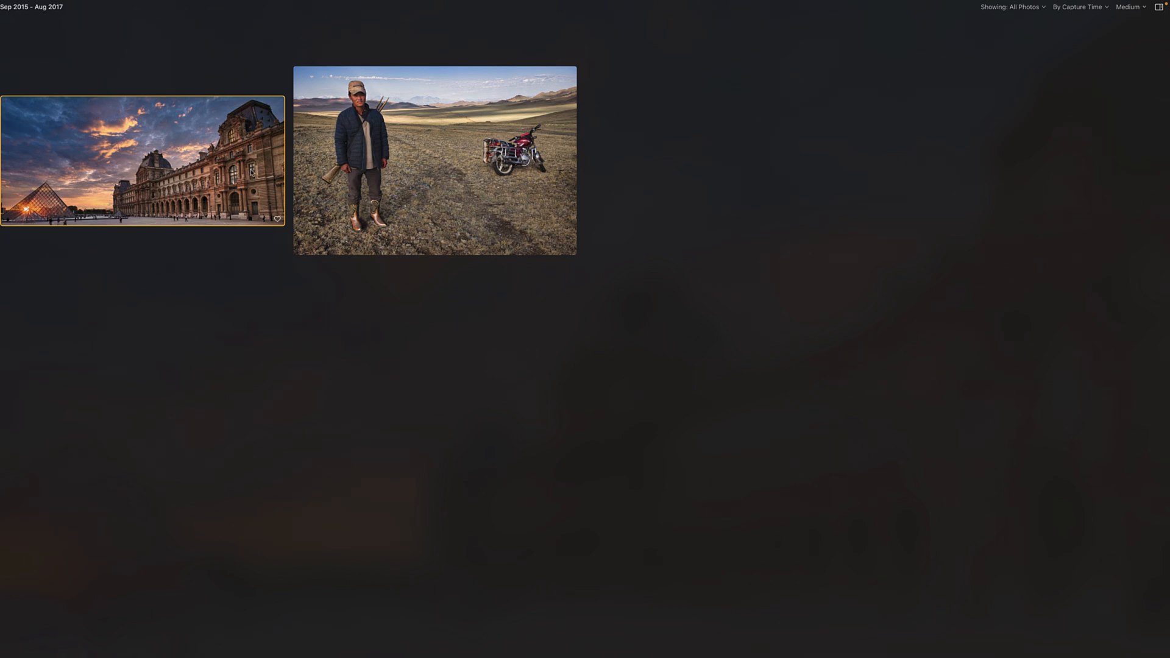
pyautogui.doubleClick(252, 172)
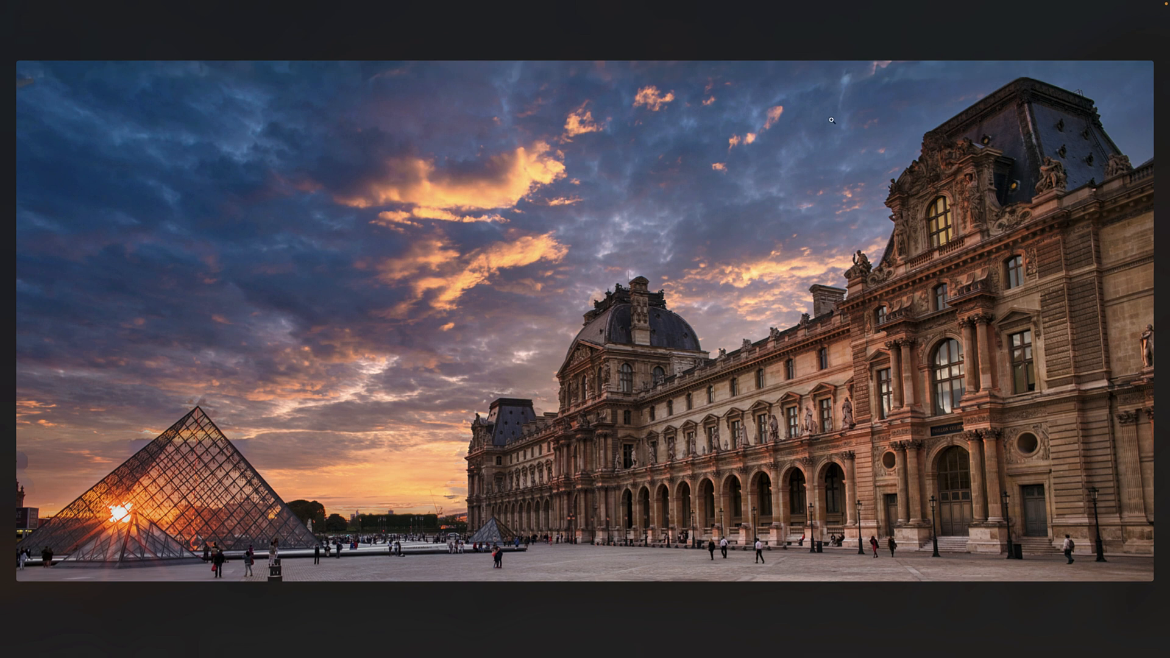
pyautogui.press('Escape')
# Open the photo of the round concrete monument with the motorcycle from the Demo Images album
pyautogui.click(556, 11)
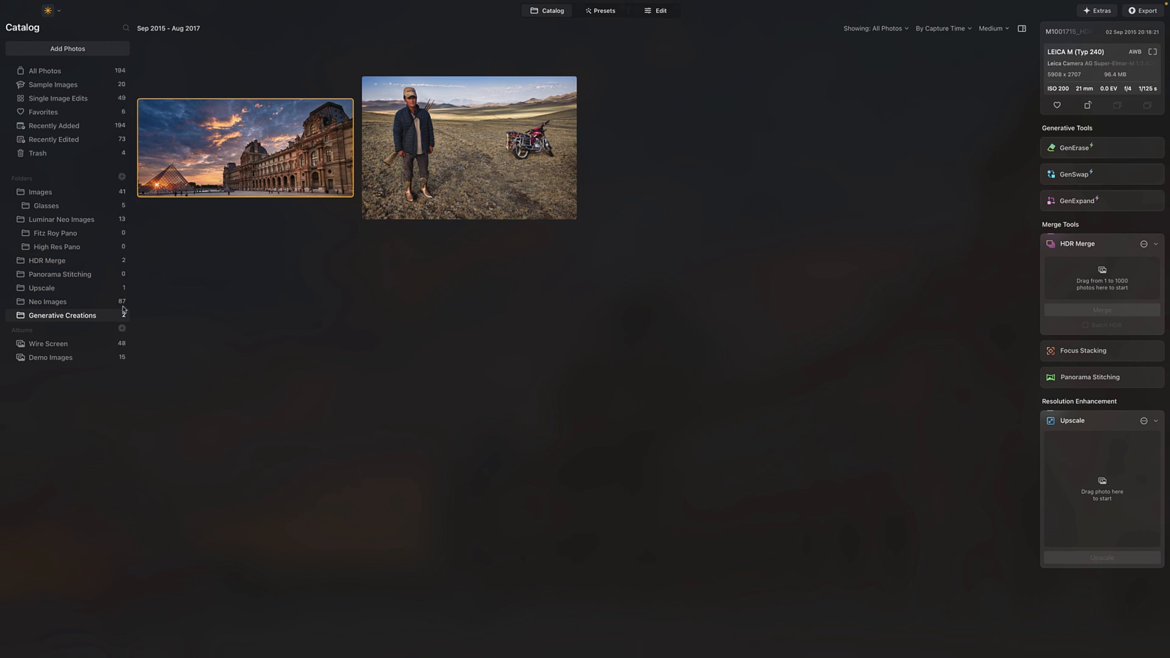
pyautogui.click(52, 358)
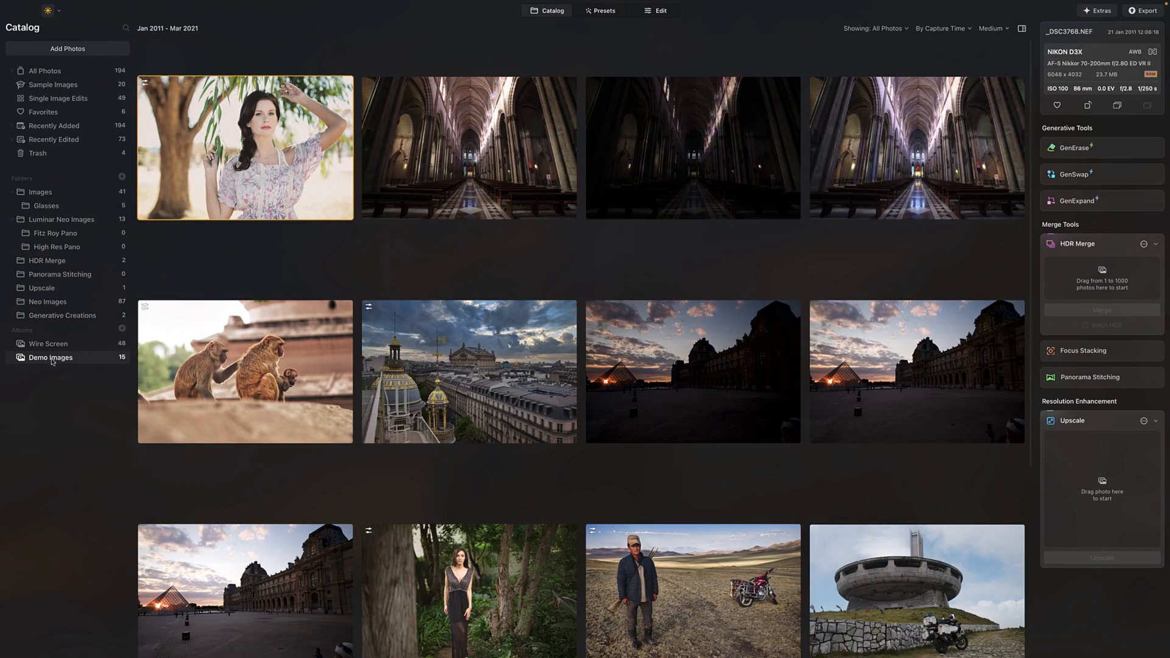
pyautogui.scroll(-2, 831, 468)
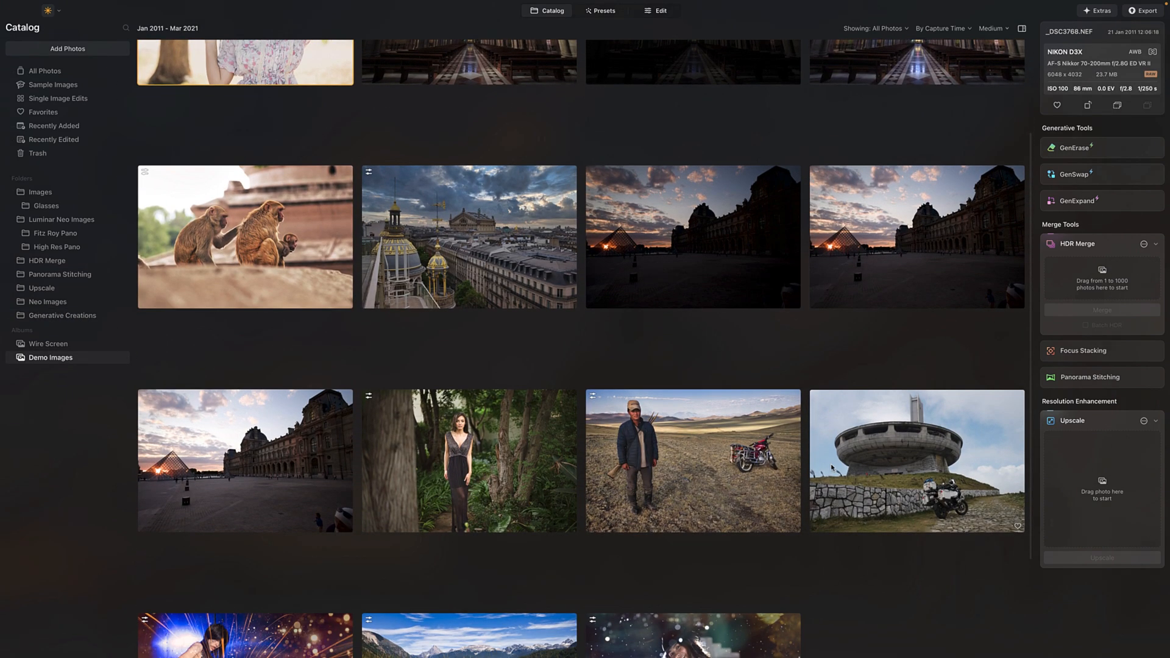
pyautogui.doubleClick(898, 462)
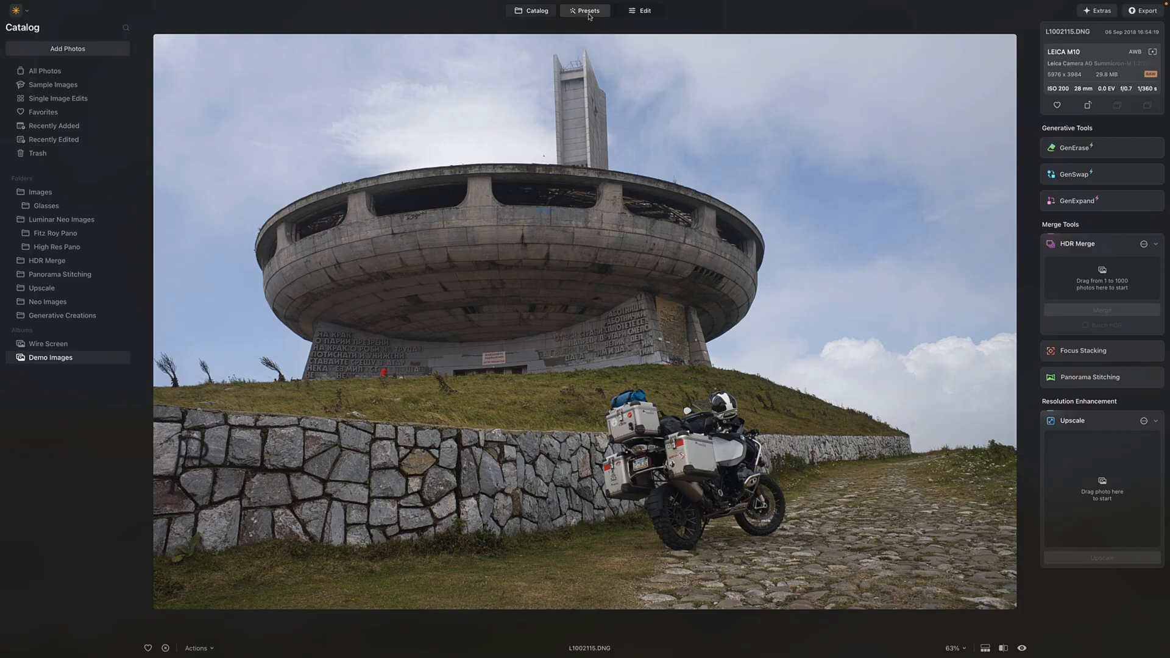
# Apply the saved Louvre preset to the monument photo and compare it with the original
pyautogui.click(588, 15)
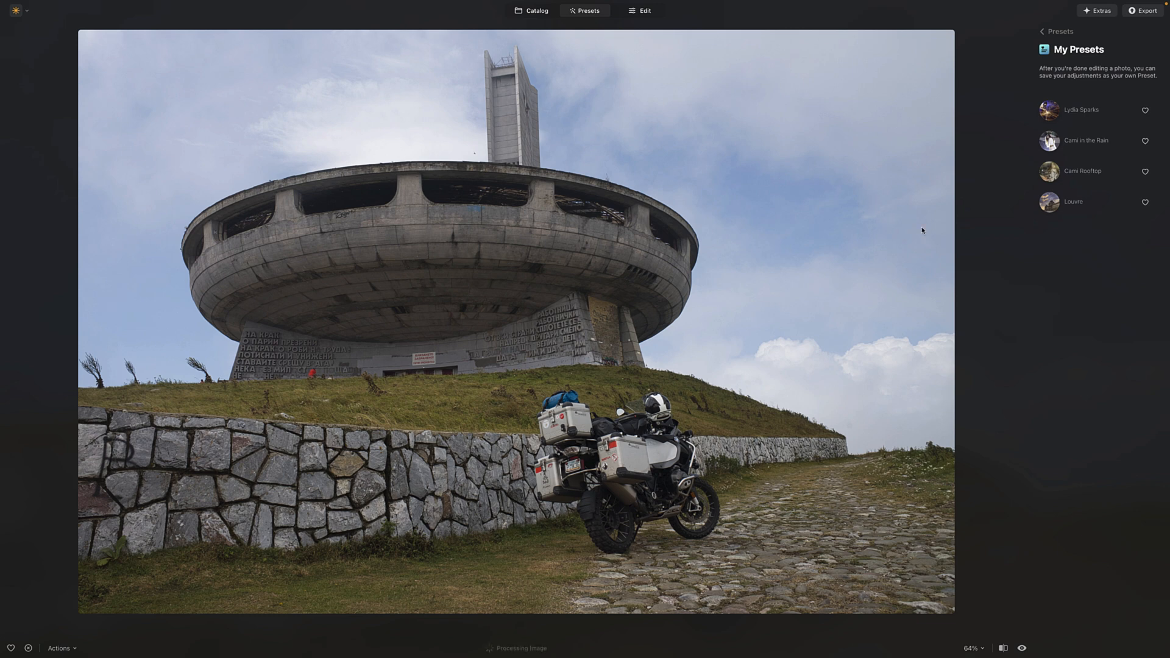
pyautogui.click(1085, 205)
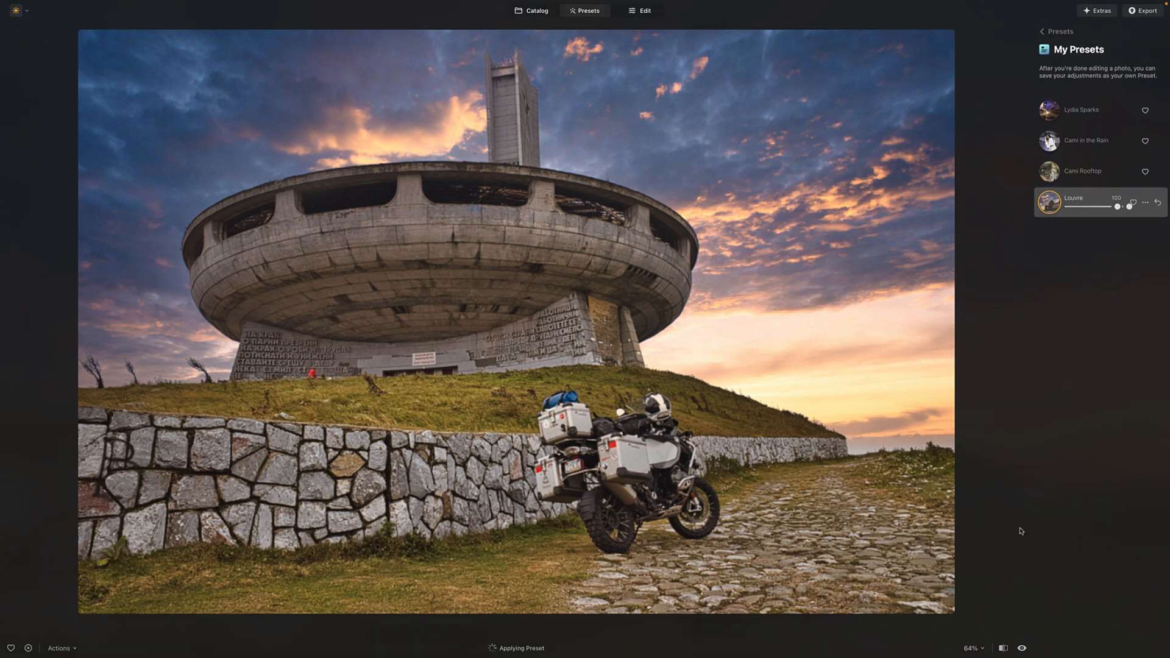
pyautogui.click(1022, 649)
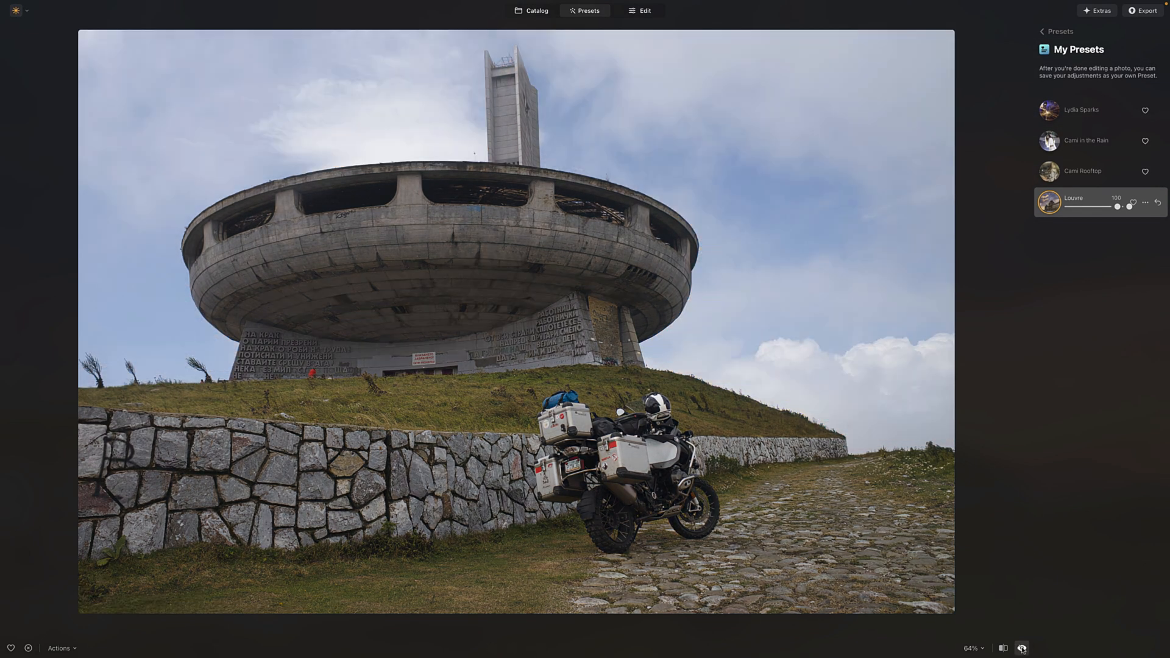
pyautogui.click(1022, 649)
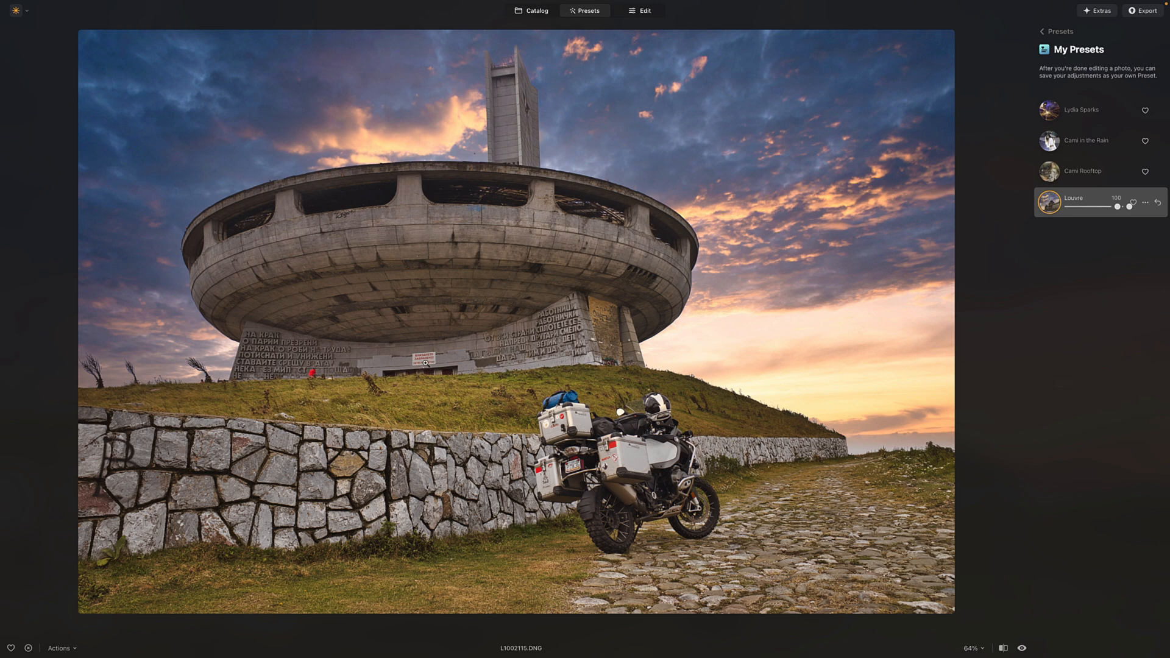
# Erase the red-and-white sign, the person in red and the small distraction beneath the bush near the monument's base
pyautogui.click(425, 363)
pyautogui.moveTo(185, 397); pyautogui.dragTo(311, 367)
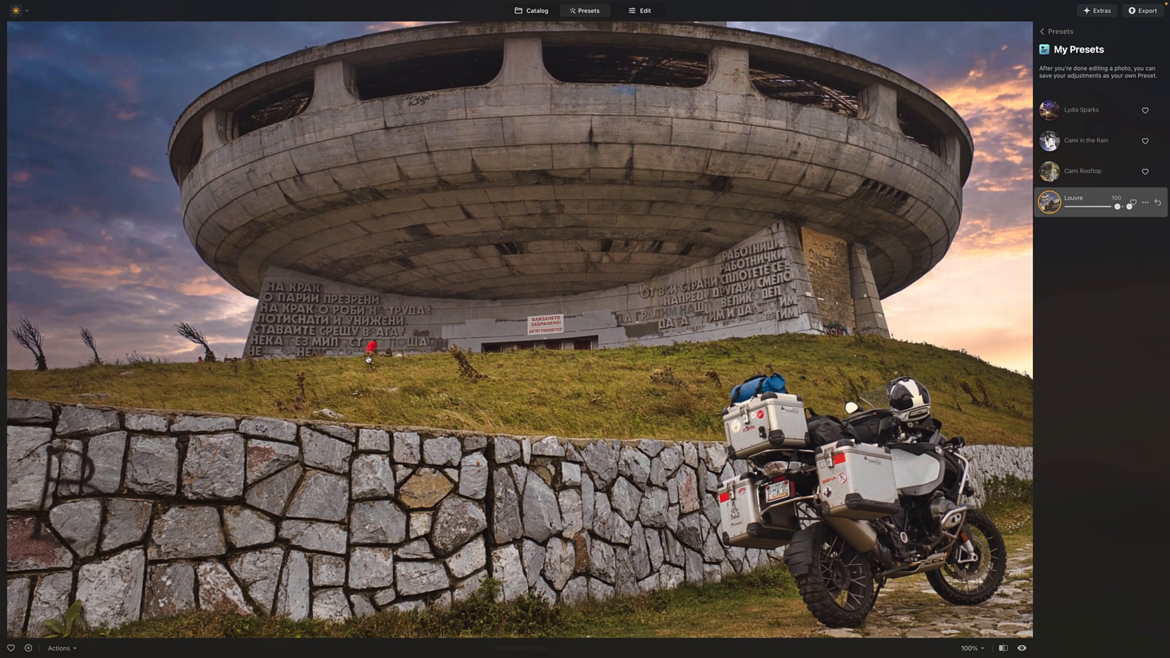
pyautogui.click(641, 10)
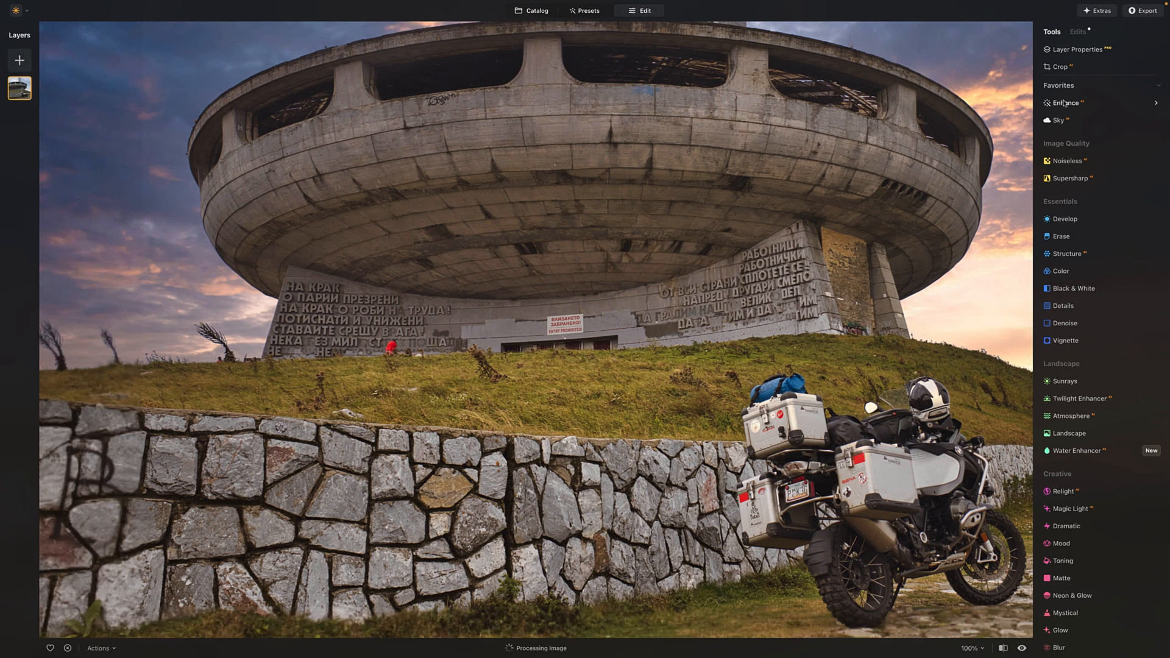
pyautogui.click(1061, 237)
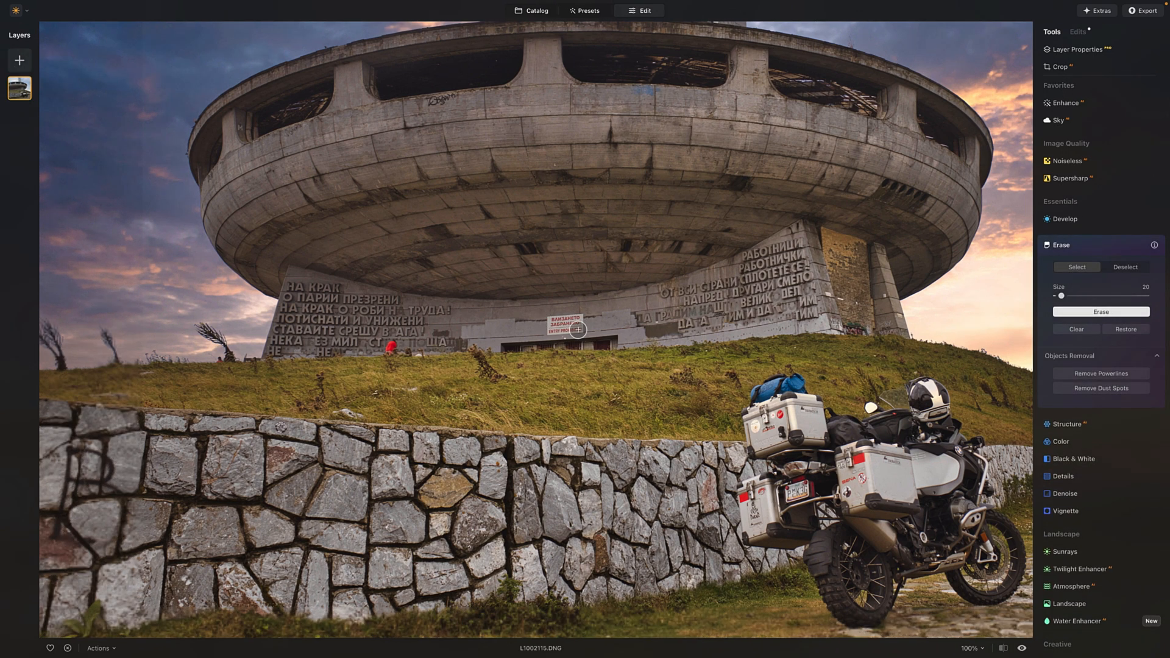
pyautogui.moveTo(558, 324)
pyautogui.mouseDown()
pyautogui.moveTo(573, 323)
pyautogui.moveTo(551, 326)
pyautogui.mouseUp()
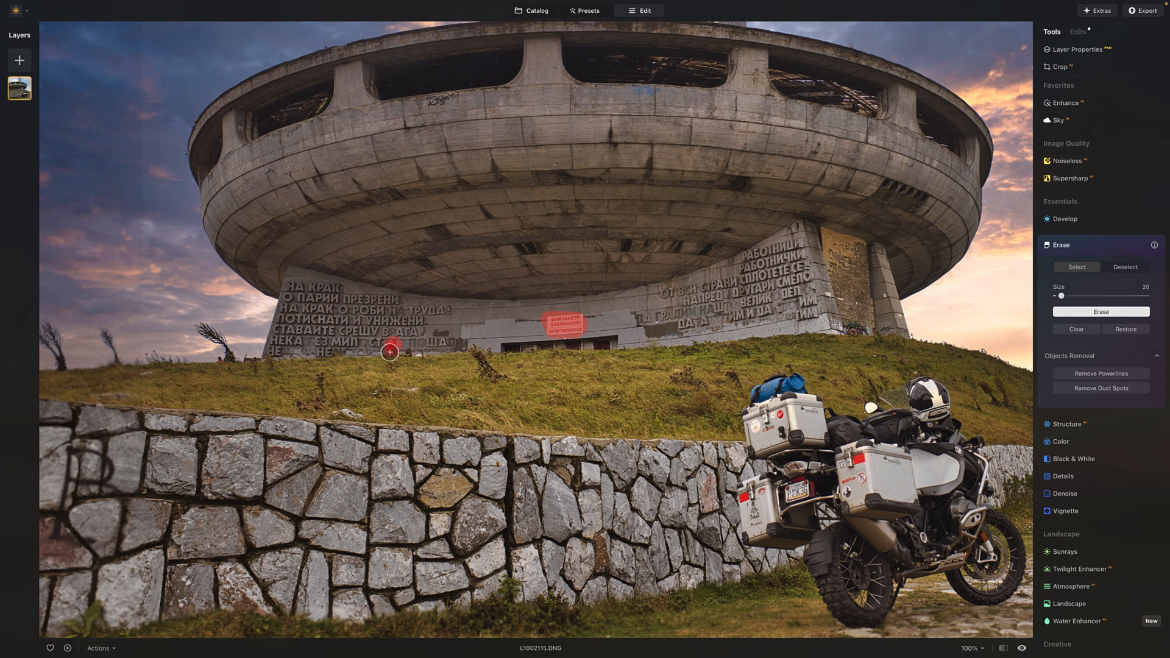
pyautogui.click(218, 359)
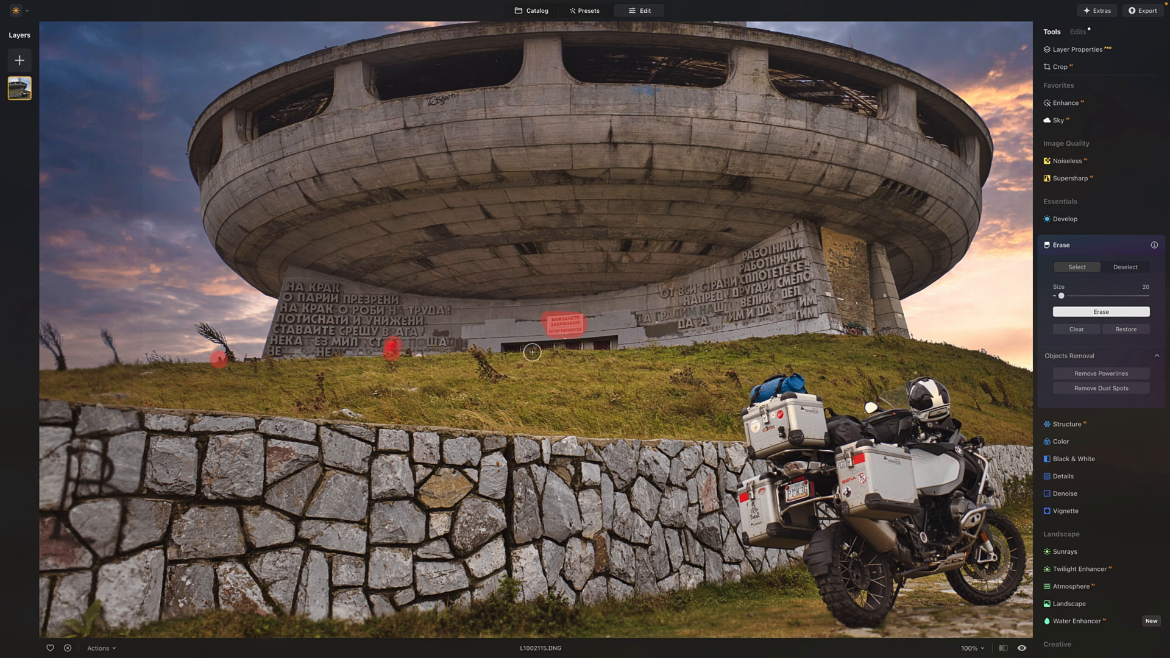
pyautogui.click(1110, 314)
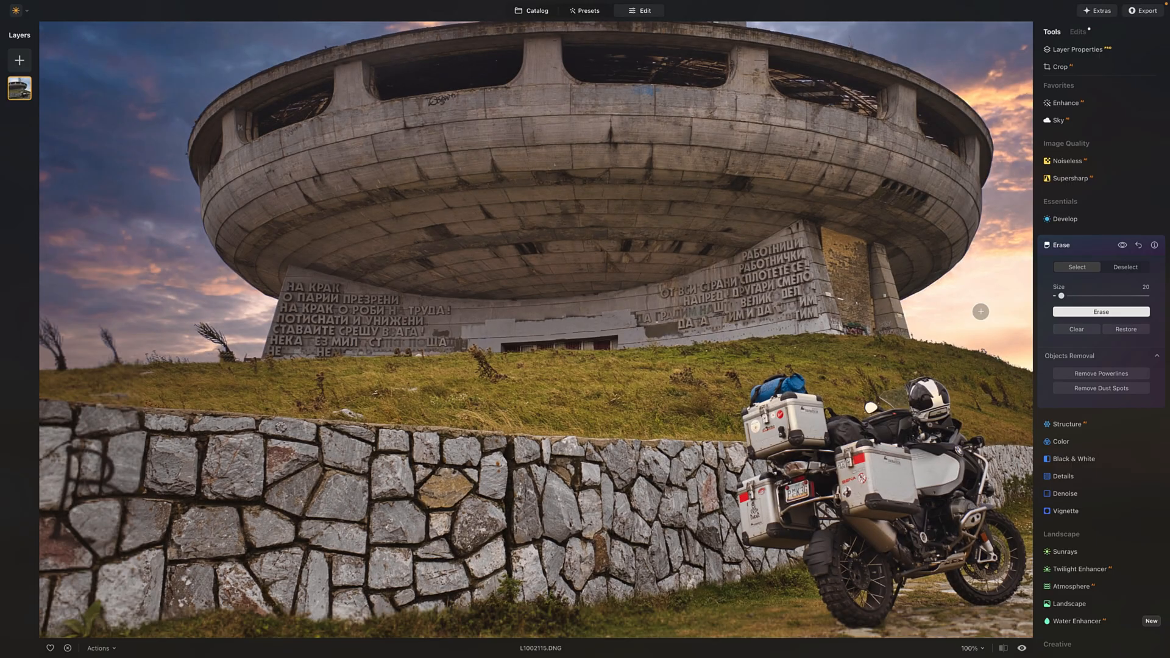
pyautogui.click(1080, 243)
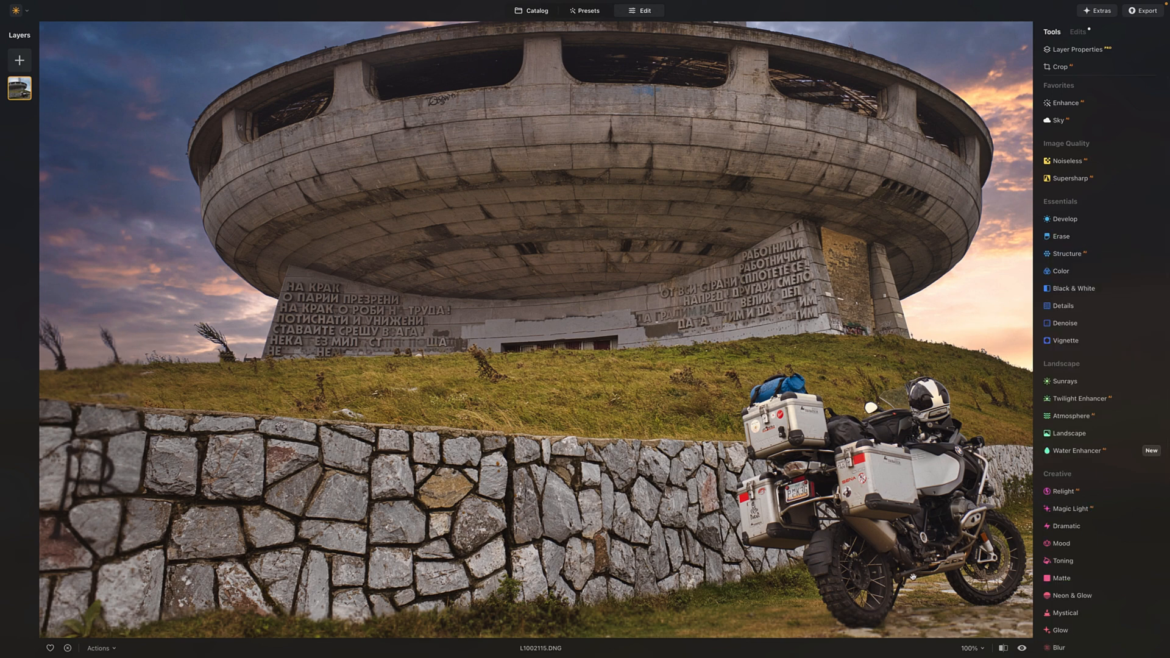
# Compare the edited monument photo with the original using the split before/after view and the full image fitted to screen
pyautogui.click(1002, 648)
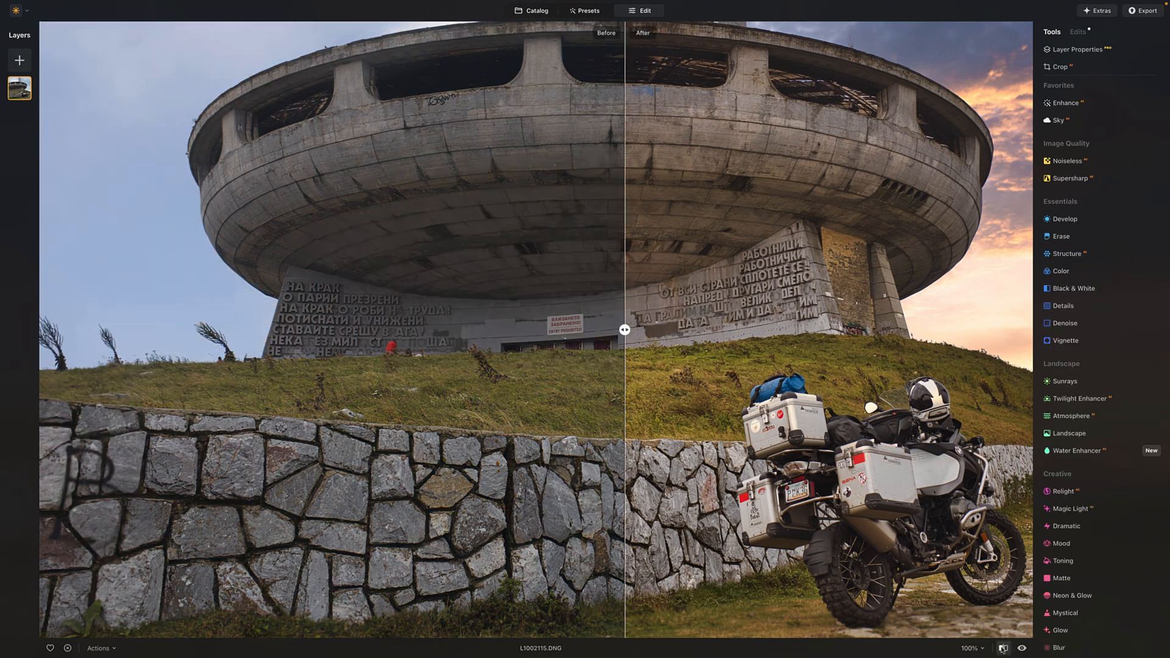
pyautogui.moveTo(627, 338); pyautogui.dragTo(193, 358)
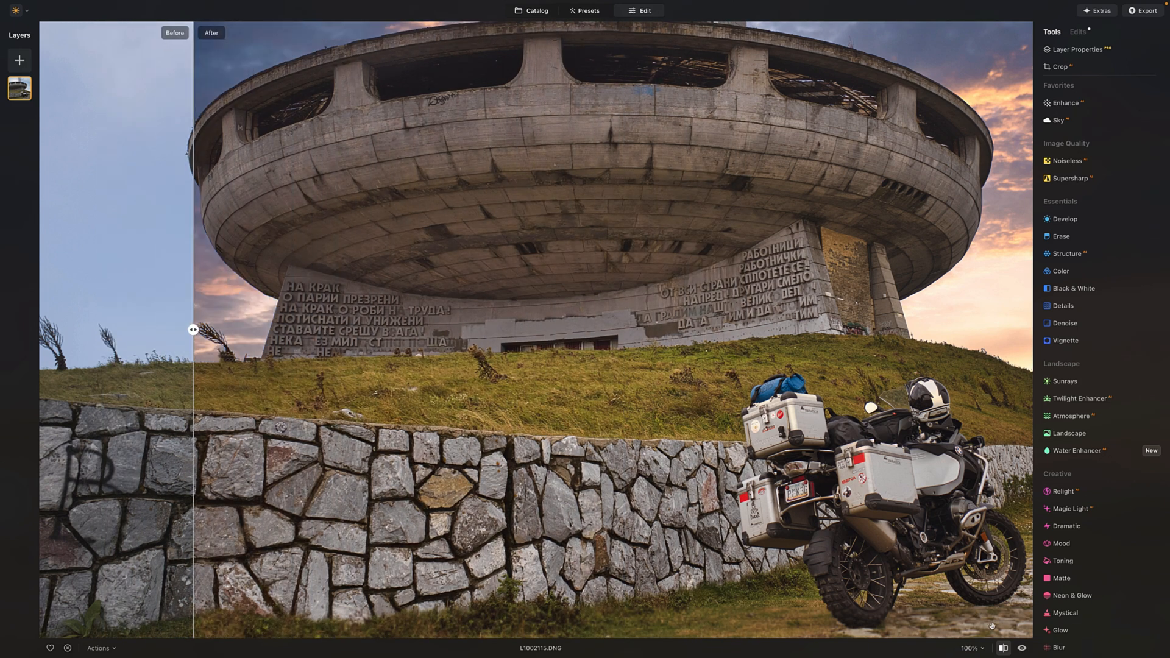
pyautogui.click(1003, 648)
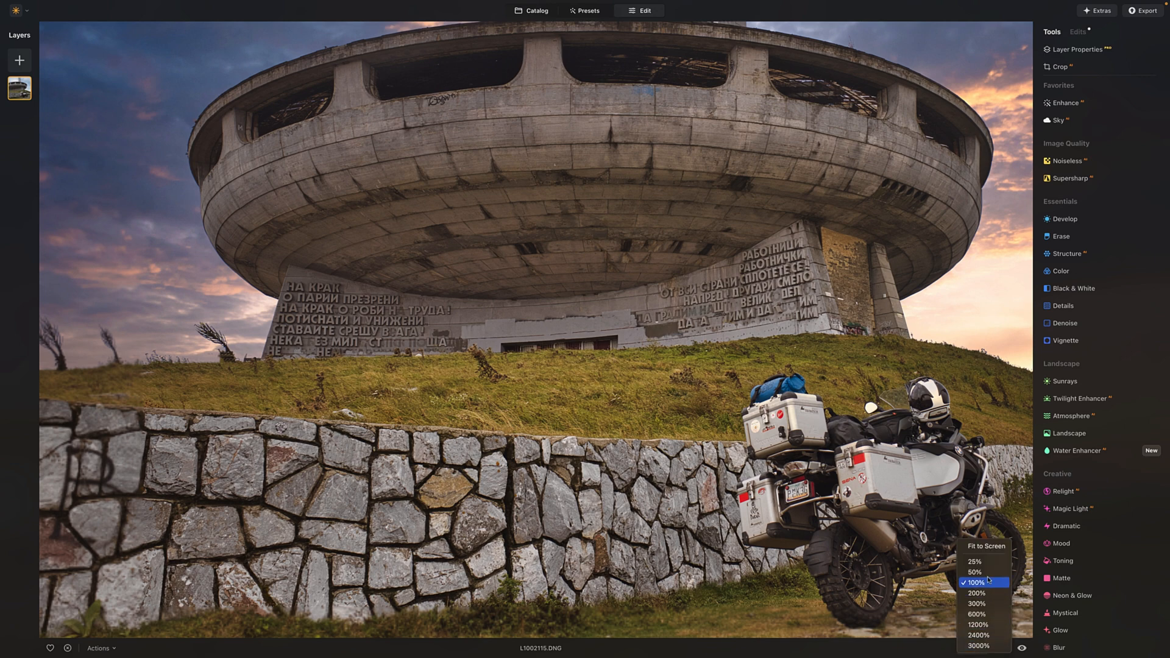
pyautogui.click(987, 546)
pyautogui.click(1021, 648)
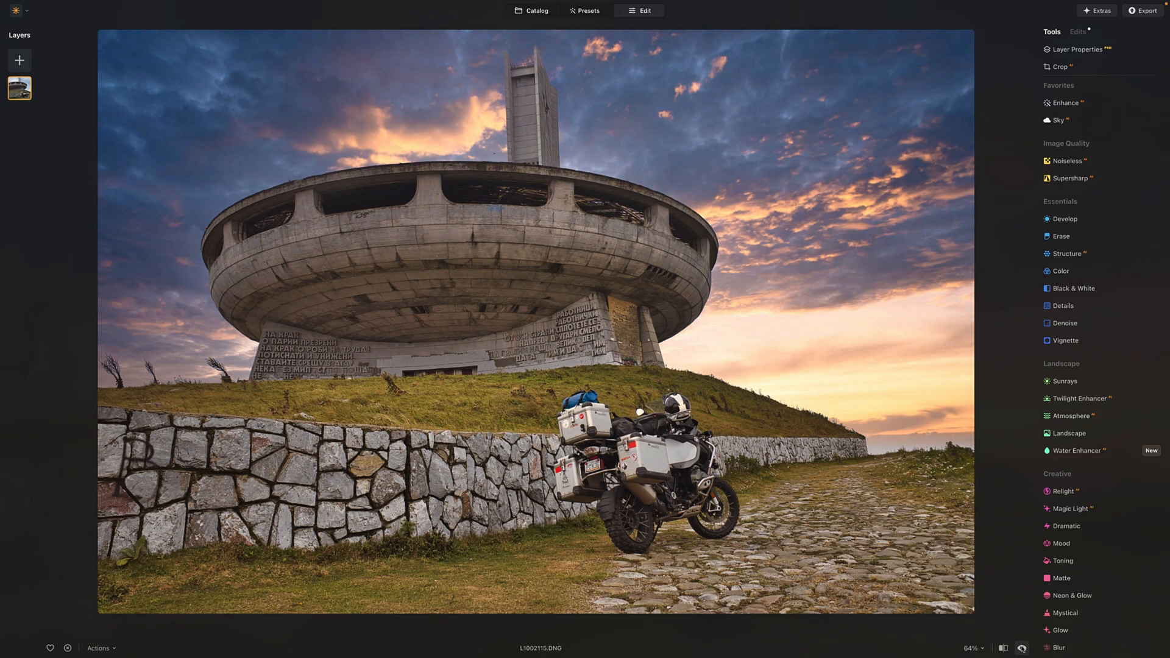
pyautogui.click(1021, 648)
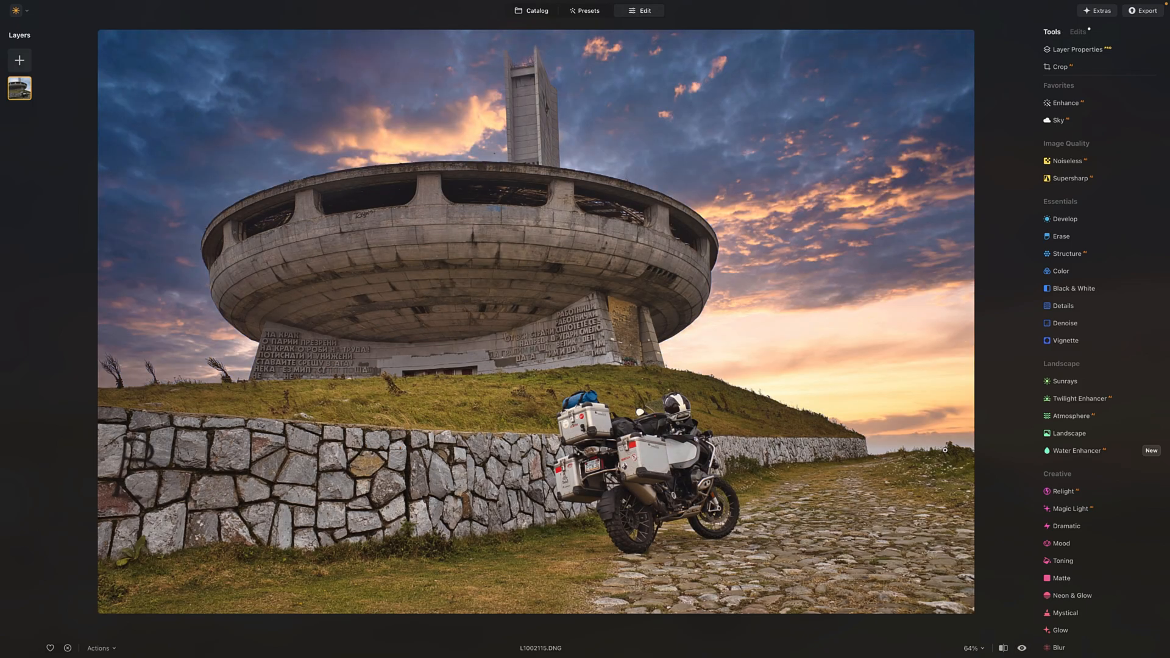